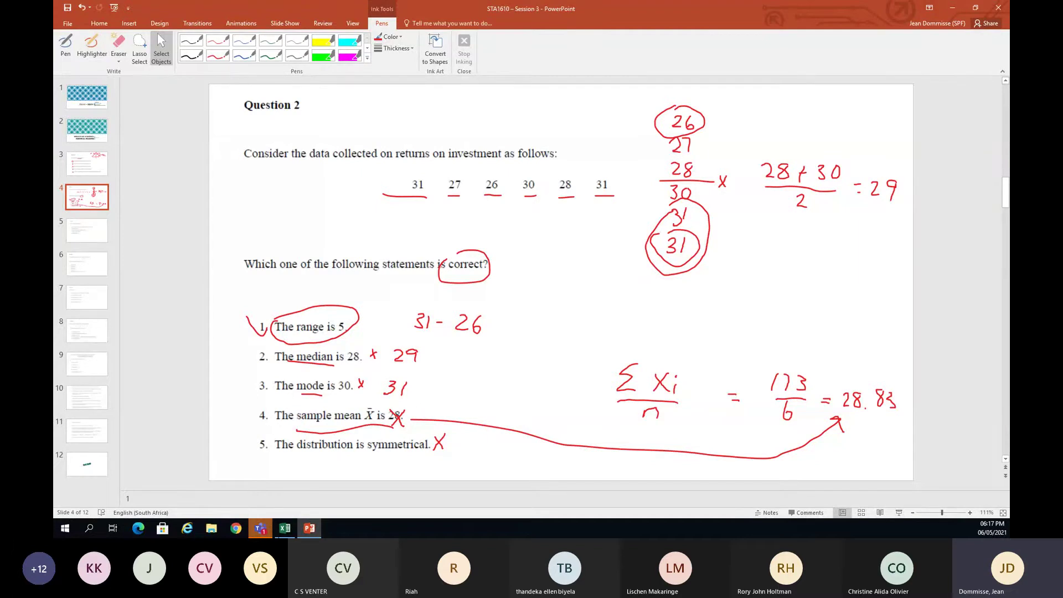
Switch to the Excel workbook STA1610 Session 3 and shift the Question 2 picture slightly down and to the right on the sheet
click(285, 529)
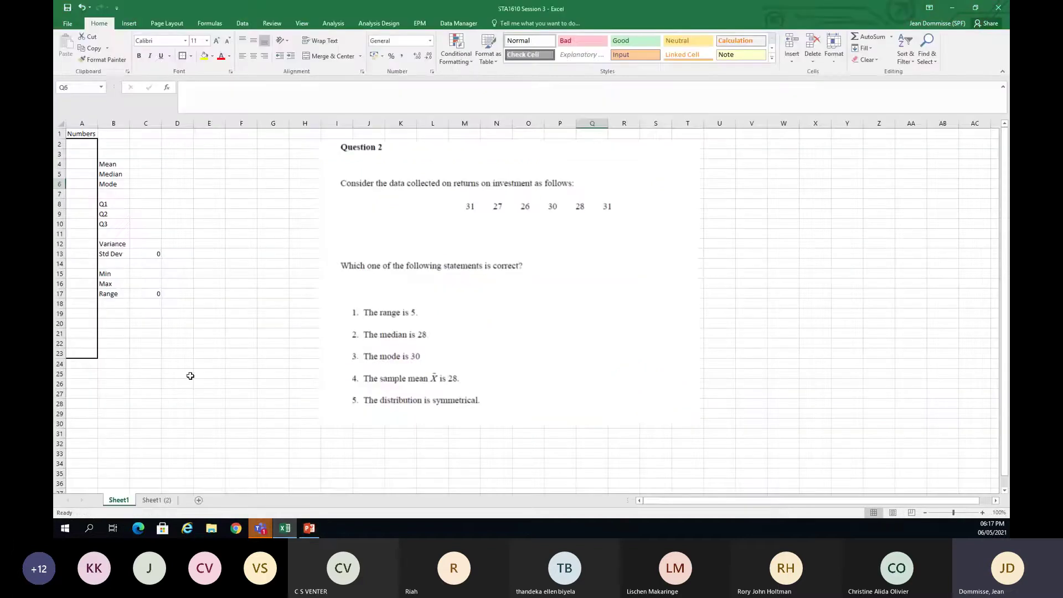
click(409, 224)
drag(409, 224, 430, 236)
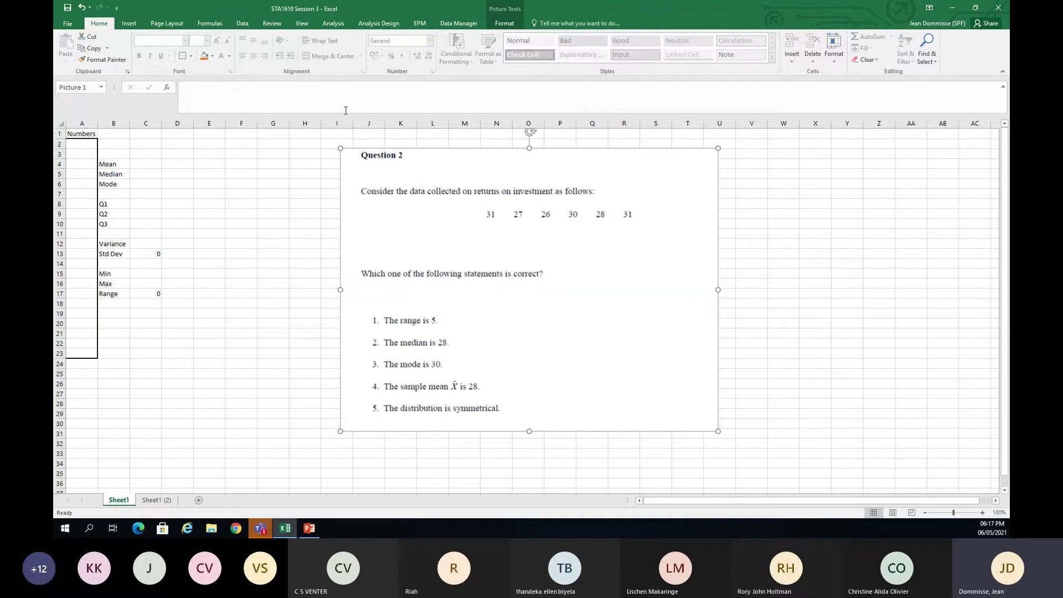
Set the worksheet zoom to 200% magnification
click(302, 24)
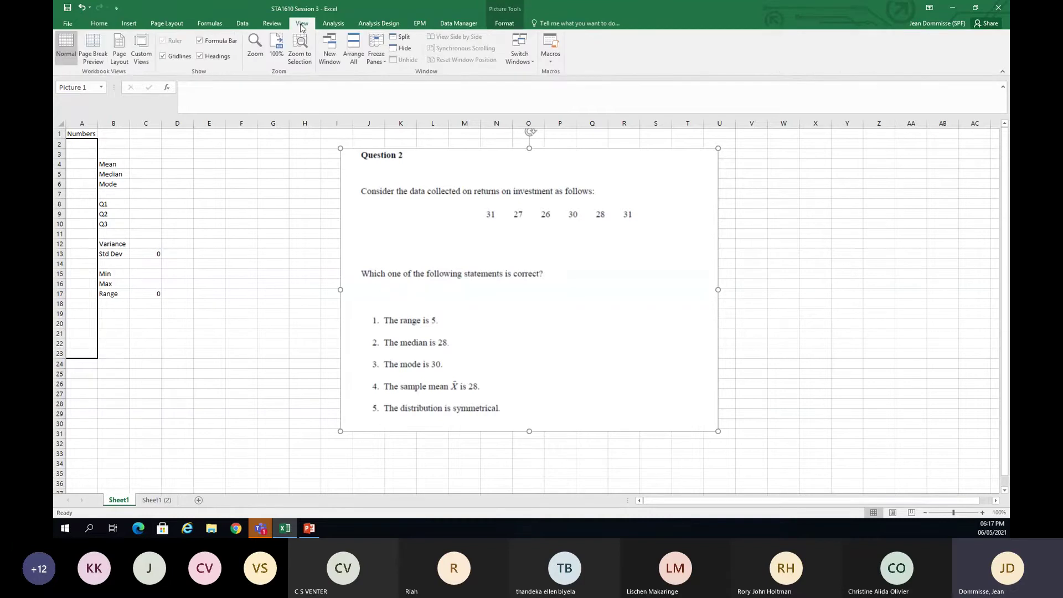
click(265, 55)
click(438, 116)
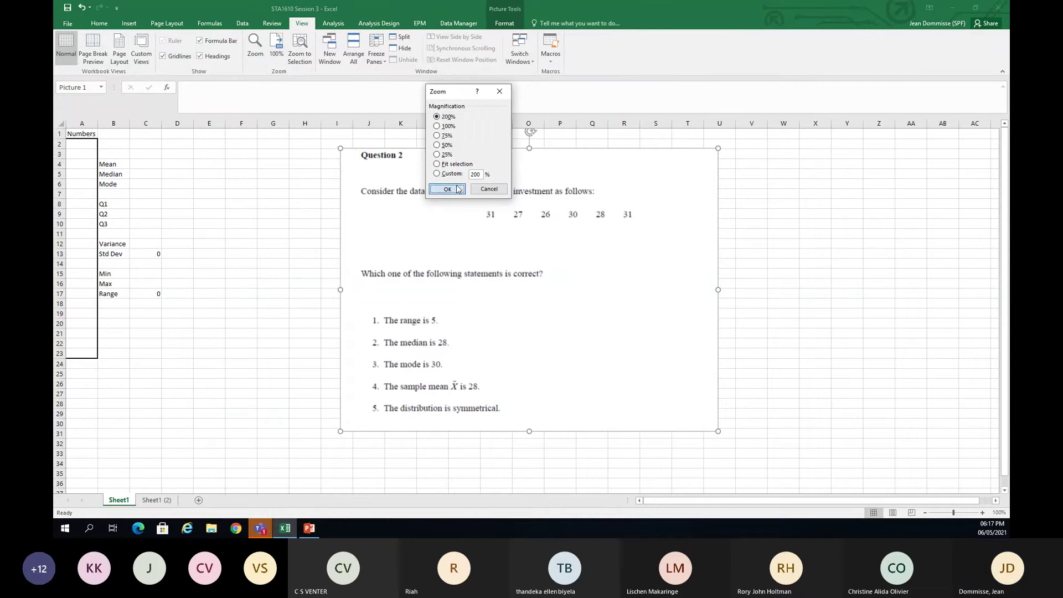
click(447, 189)
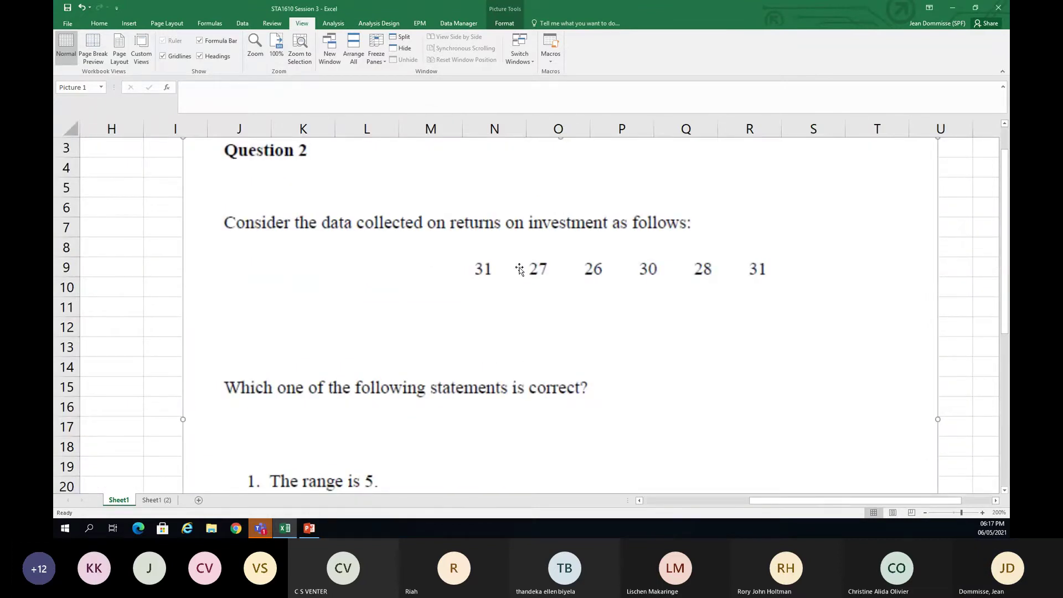
scroll(519, 270, up, 1)
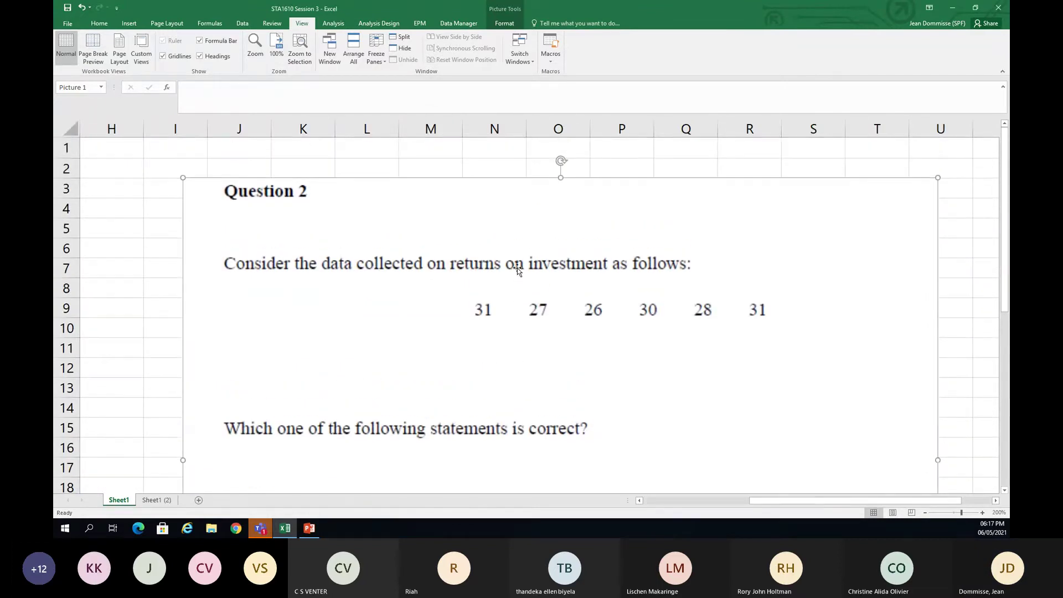
Move the Question 2 picture beside the statistics table so that its left edge lies in column E near row 1
click(667, 502)
scroll(406, 408, down, 1)
scroll(405, 408, up, 1)
drag(726, 244, 440, 217)
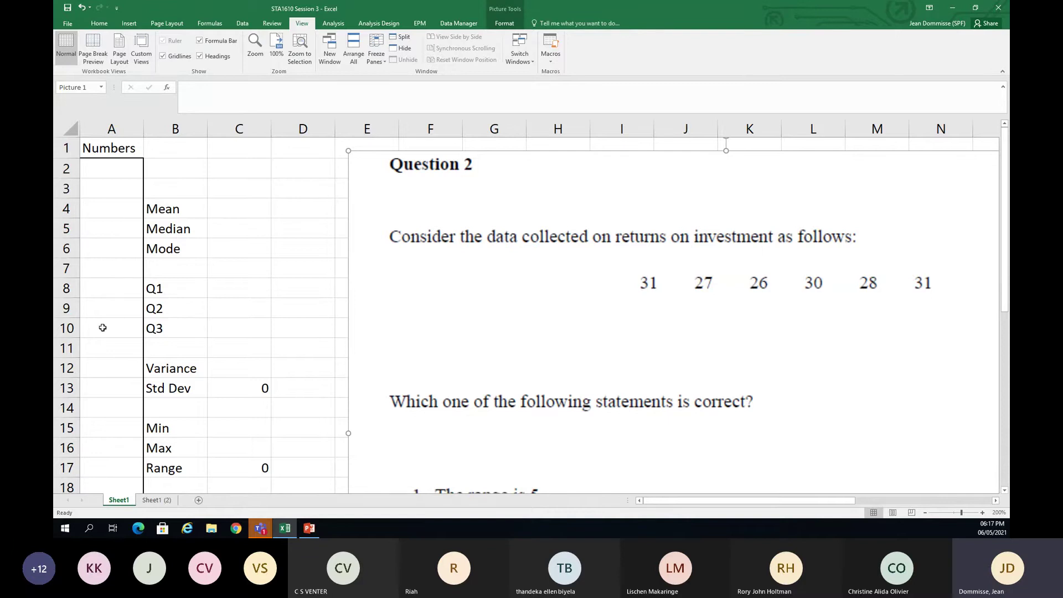
Fill the number input range A2:A23 with yellow
scroll(102, 327, down, 4)
scroll(107, 328, up, 1)
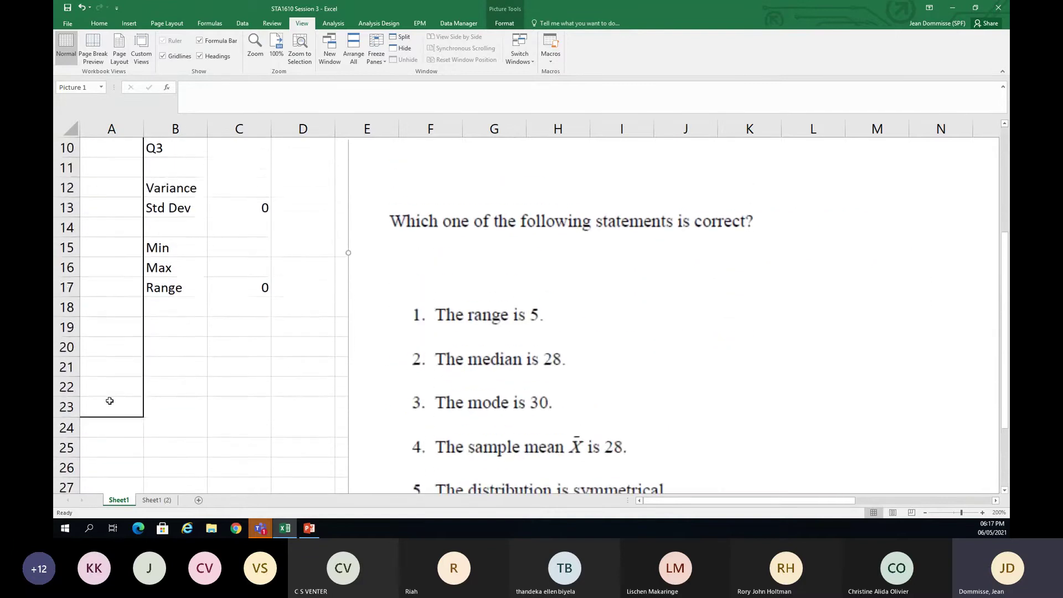
click(108, 403)
drag(112, 371, 114, 173)
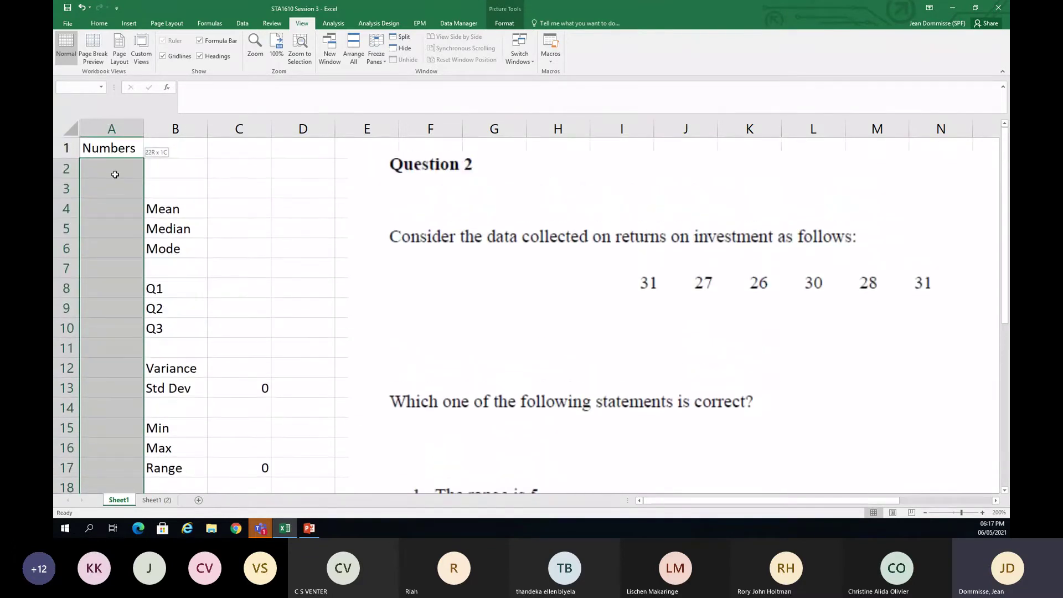
click(99, 25)
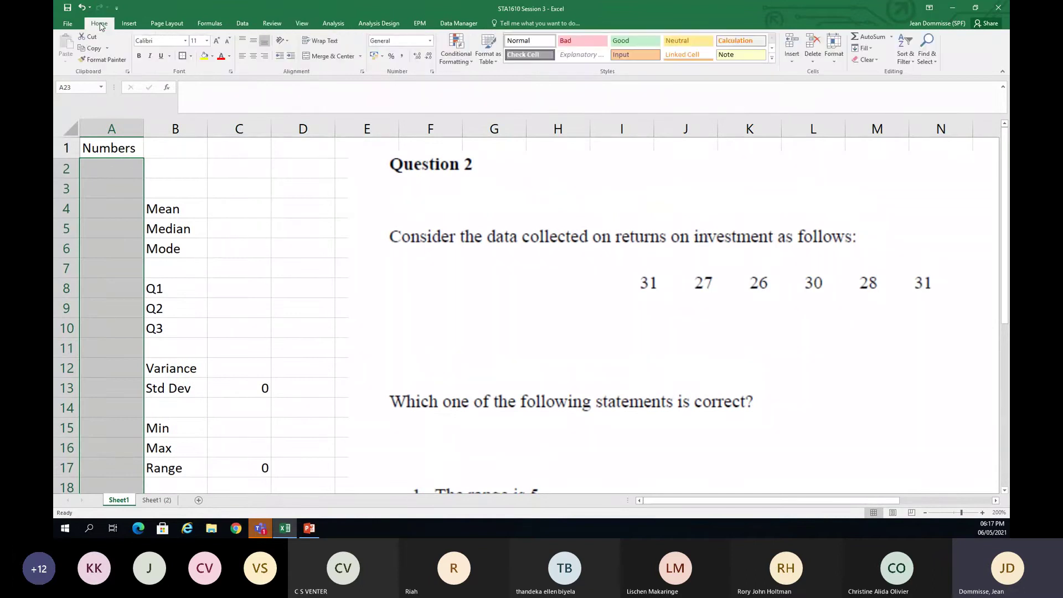
click(205, 55)
scroll(229, 275, up, 5)
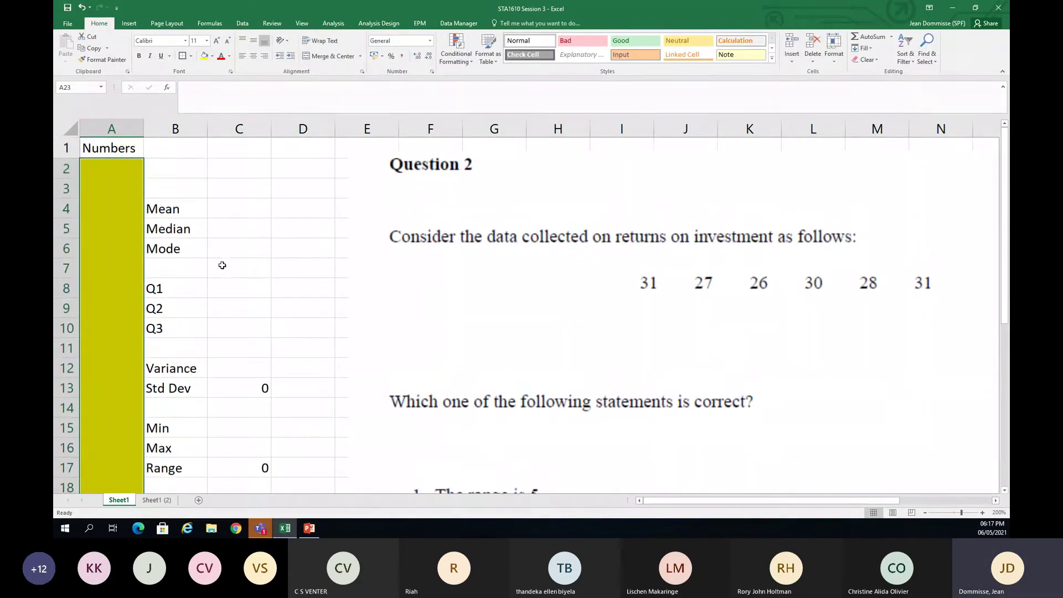
Enter the Question 2 data values 31, 27, 26, 30, 28 and 31 in cells A2 to A7
click(236, 207)
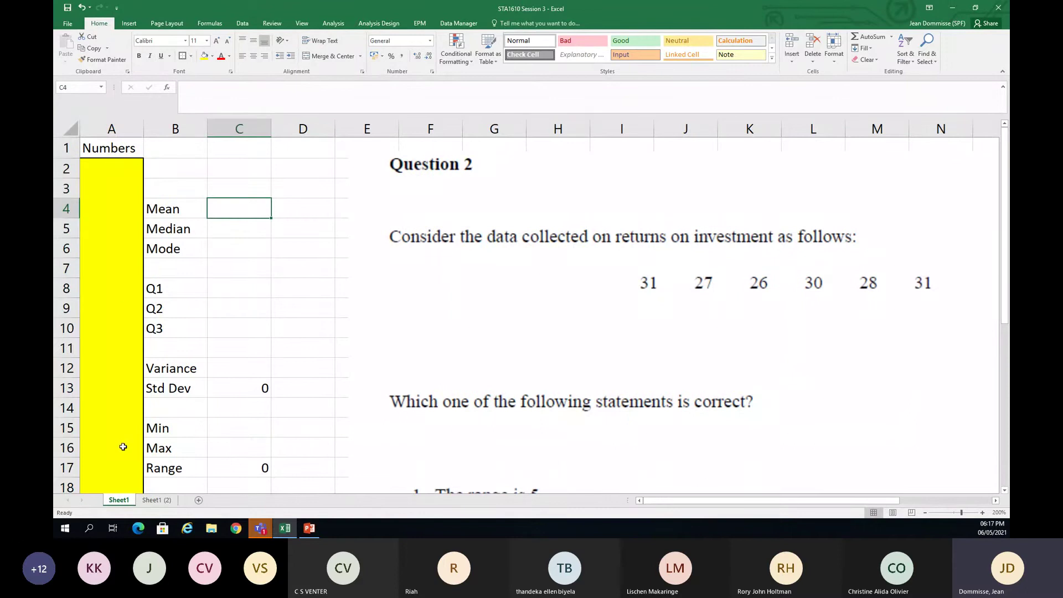
click(129, 168)
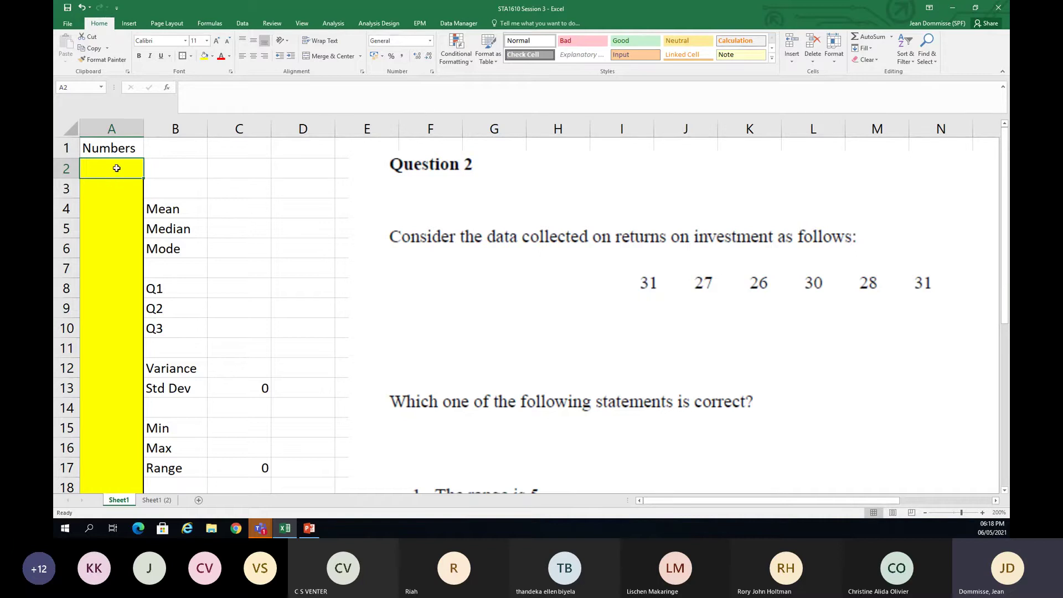
text(31)
key(Return)
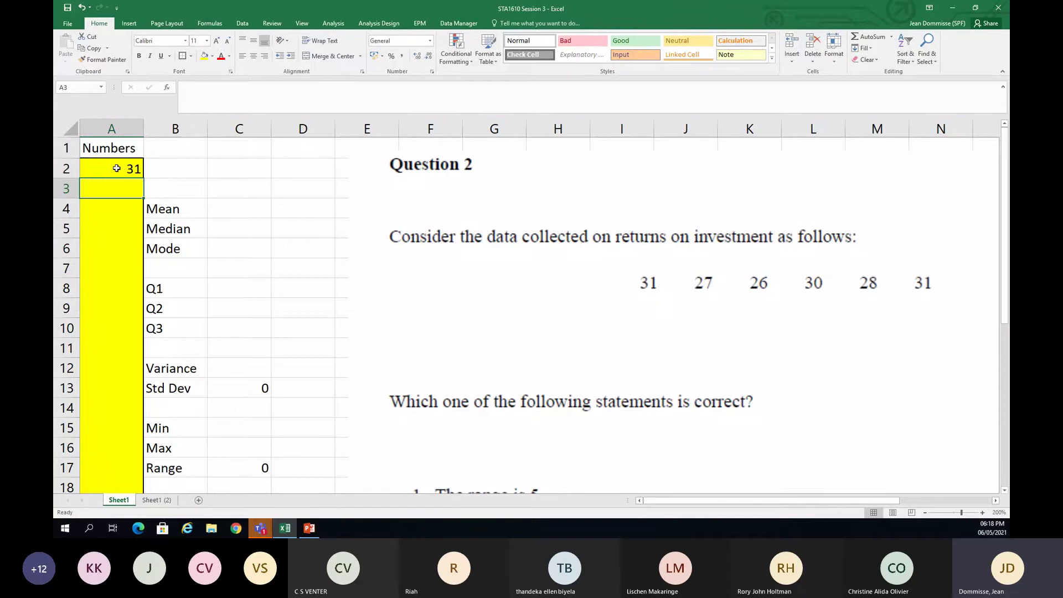
text(27)
key(Return)
text(26)
key(Return)
text(30)
key(ctrl+Return)
key(Return)
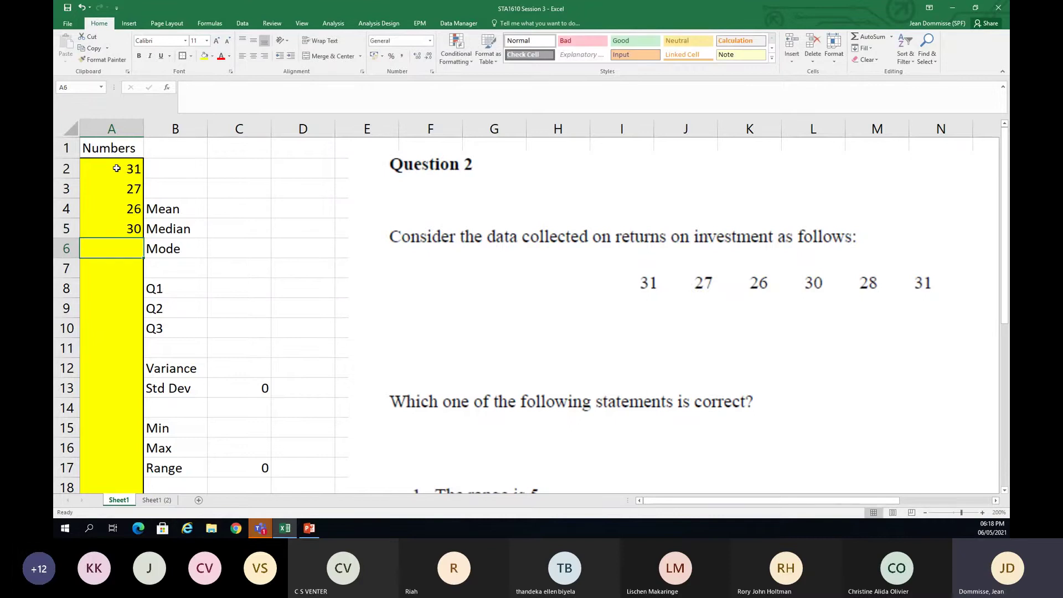
text(28)
key(Return)
text(31)
key(Return)
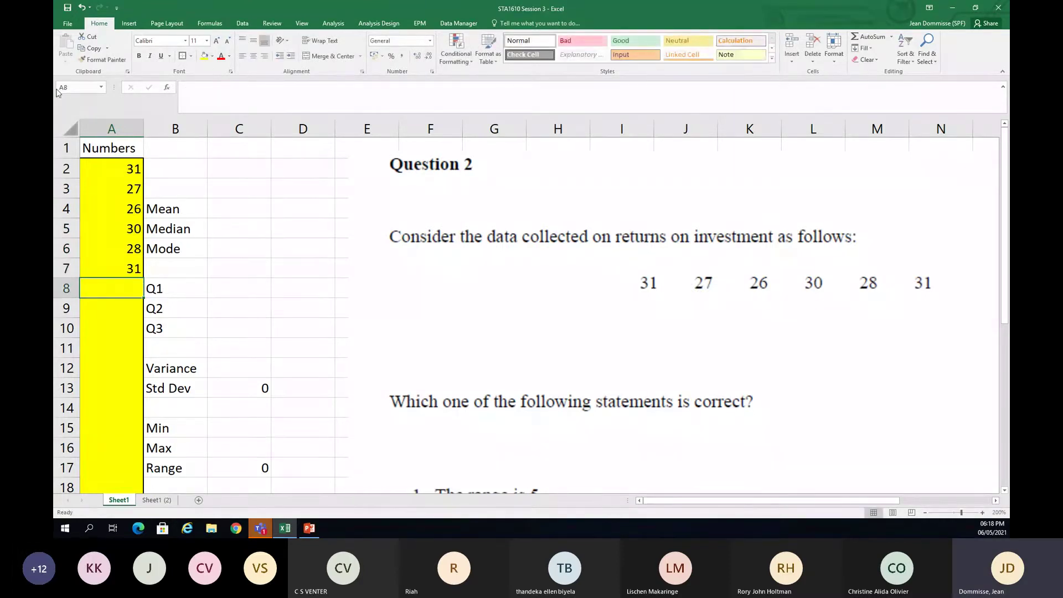
Calculate the mean in cell C4 with the AVERAGE function over A2:A23 and check its formula
click(252, 209)
text(=avra)
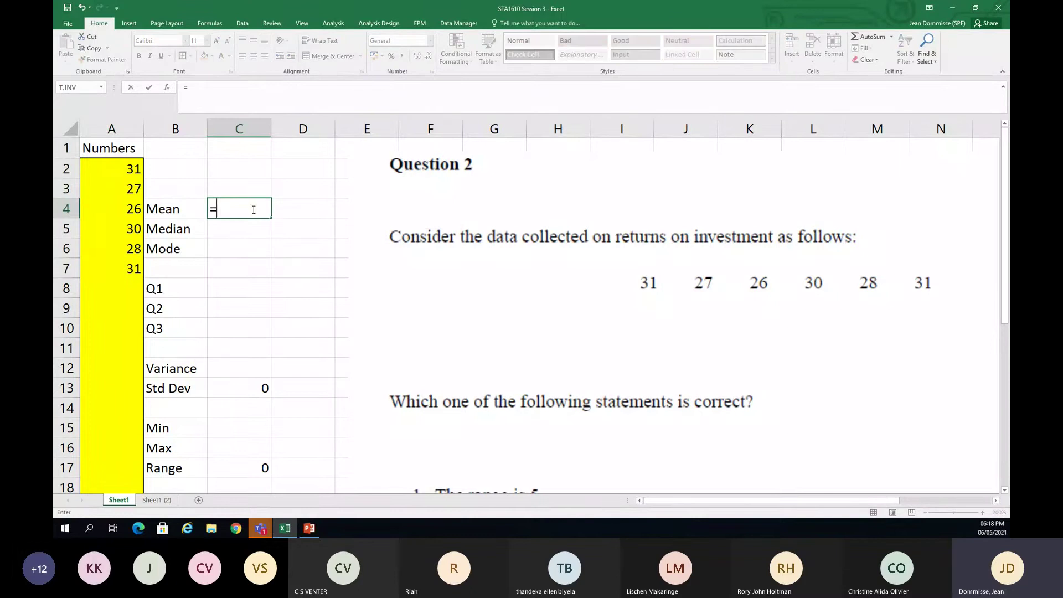
key(BackSpace)
key(BackSpace)
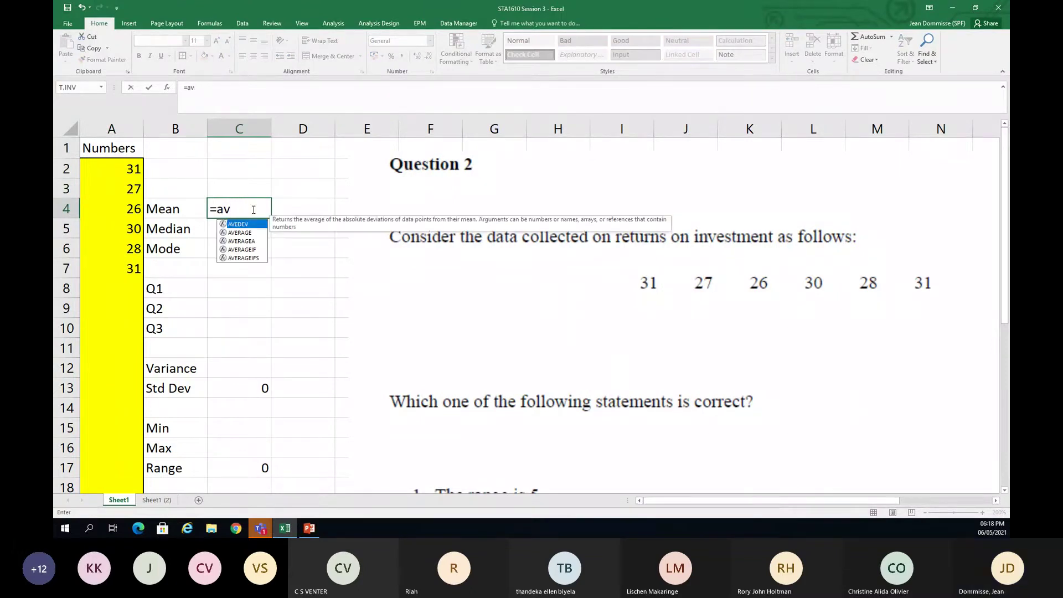
click(250, 235)
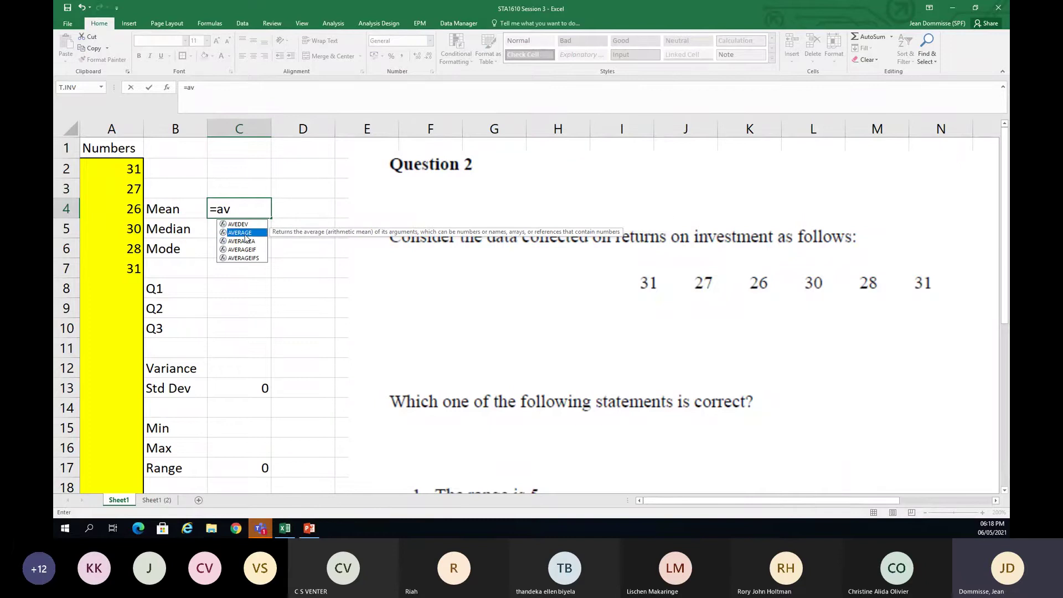
double_click(246, 237)
drag(129, 168, 120, 452)
click(249, 90)
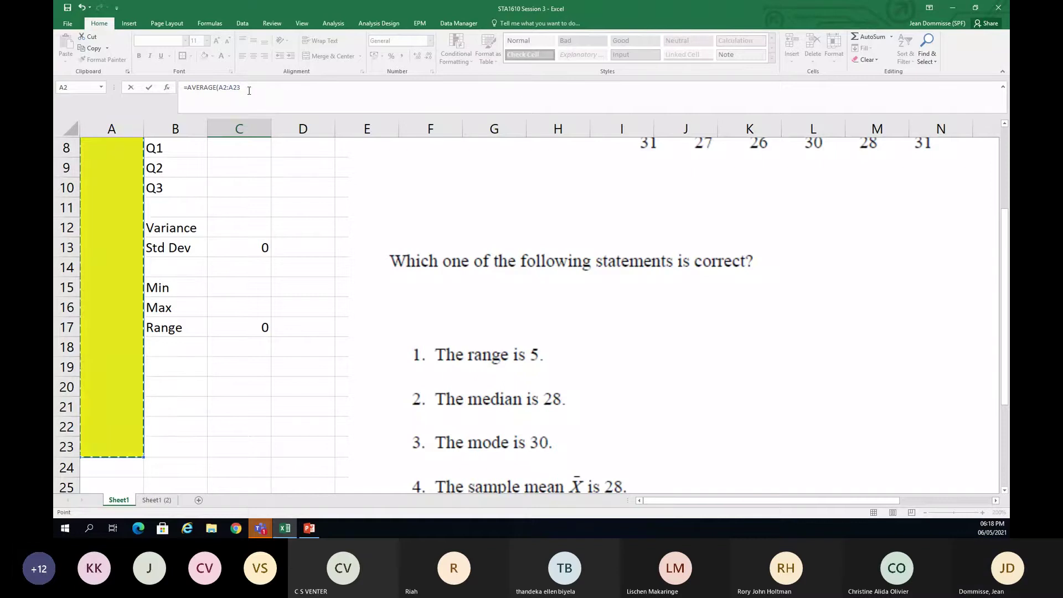
key(Return)
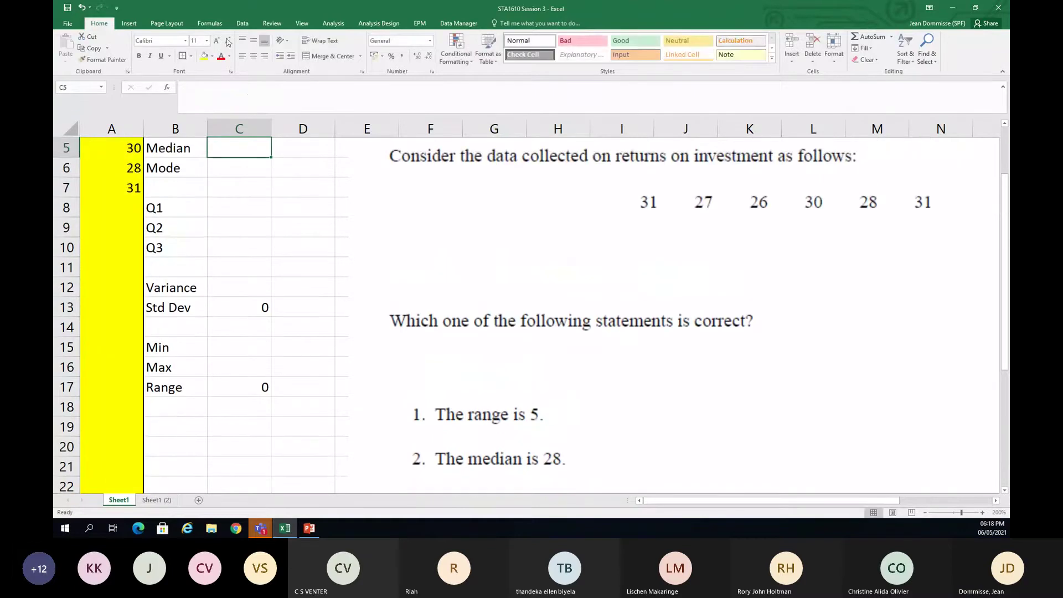
scroll(235, 205, up, 2)
click(233, 209)
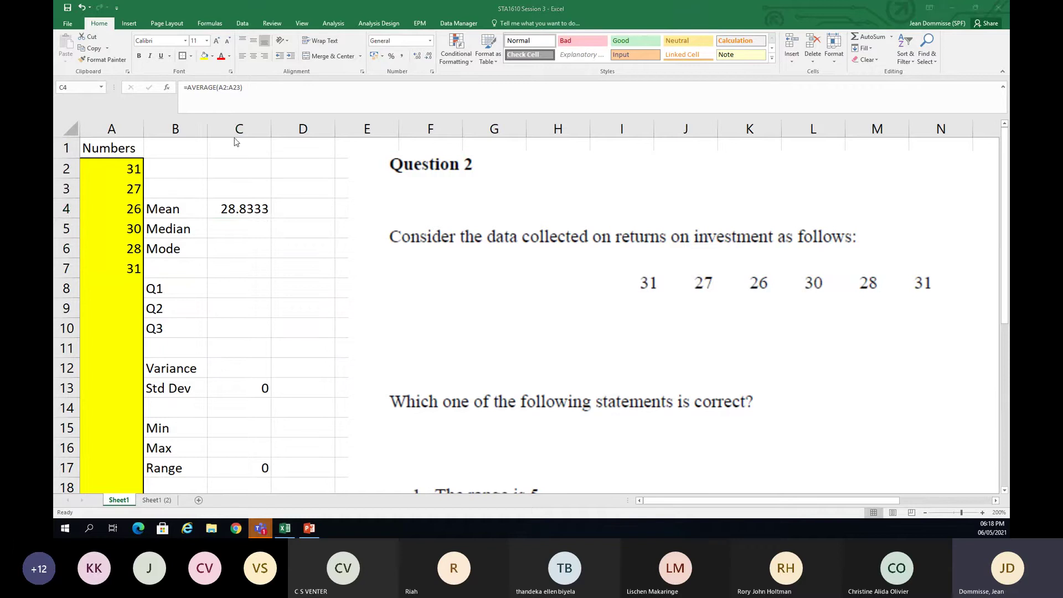
Calculate the median in cell C5 with the MEDIAN function over A2:A23 and check its formula
click(242, 233)
click(242, 233)
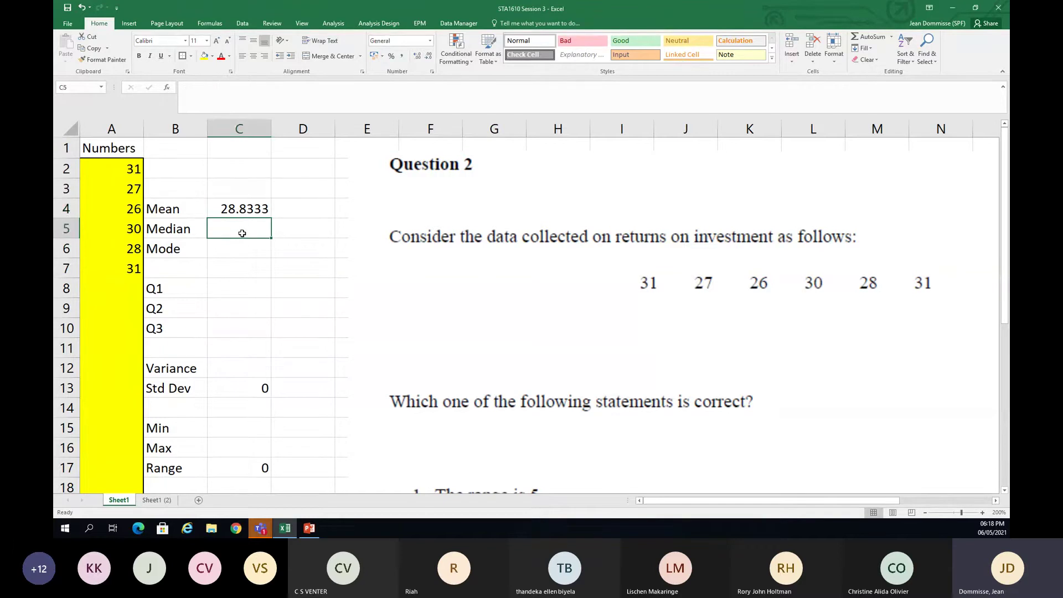
text(=medi)
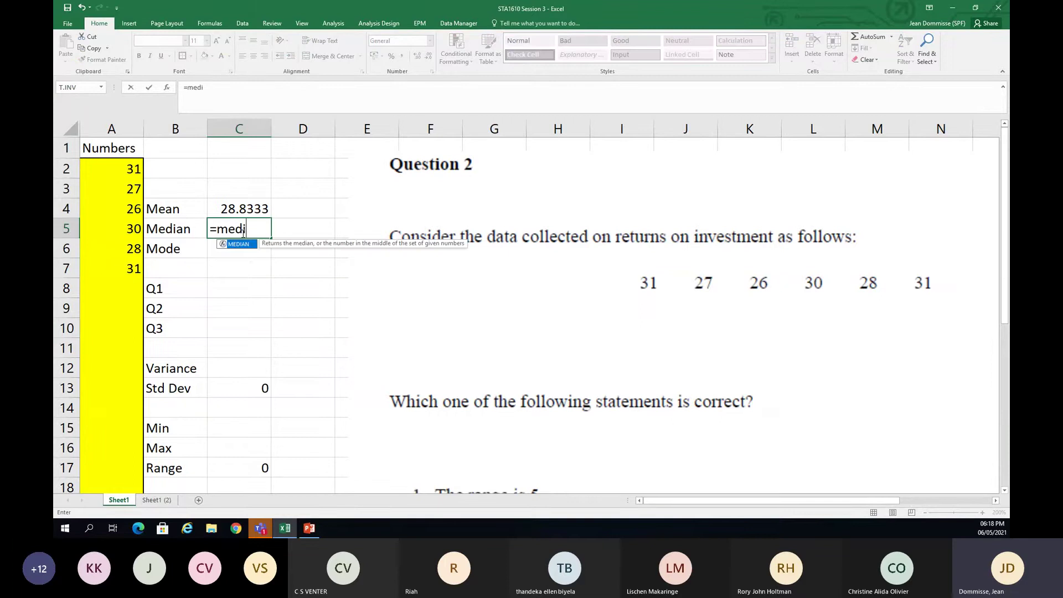
text(an()
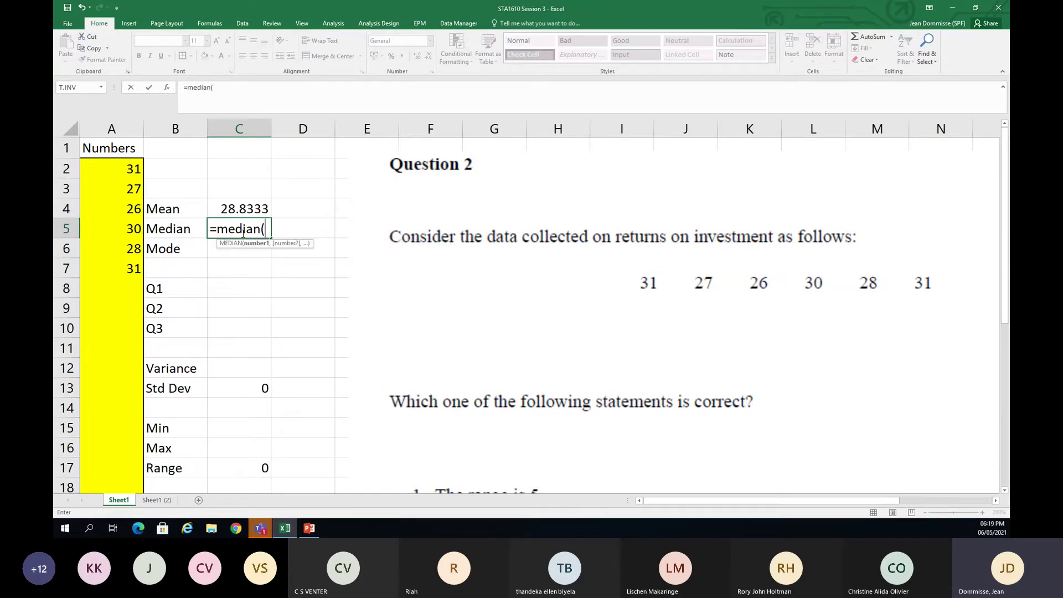
drag(111, 169, 109, 456)
key(Return)
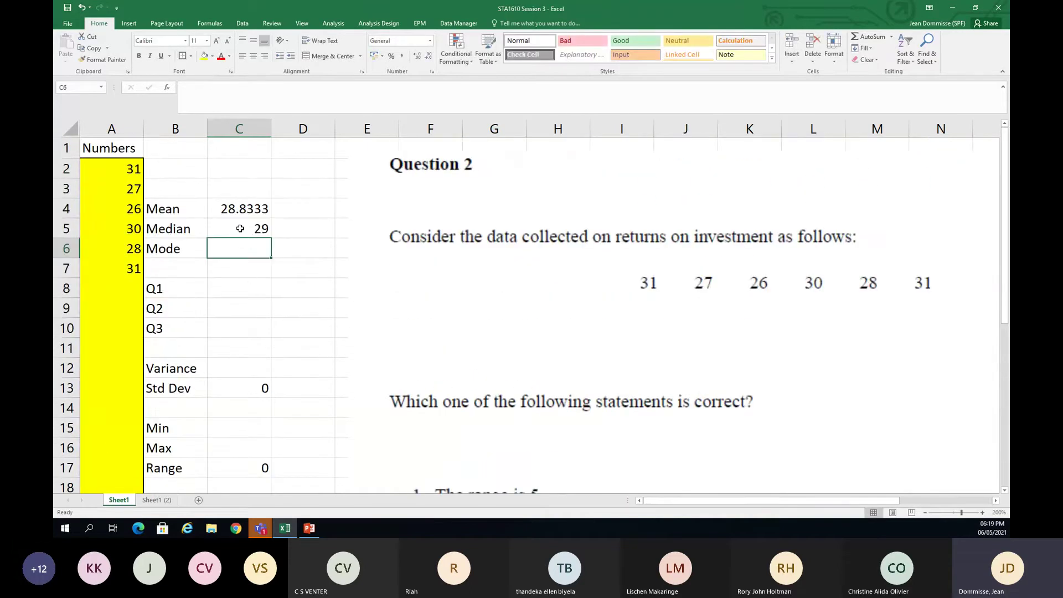
click(240, 229)
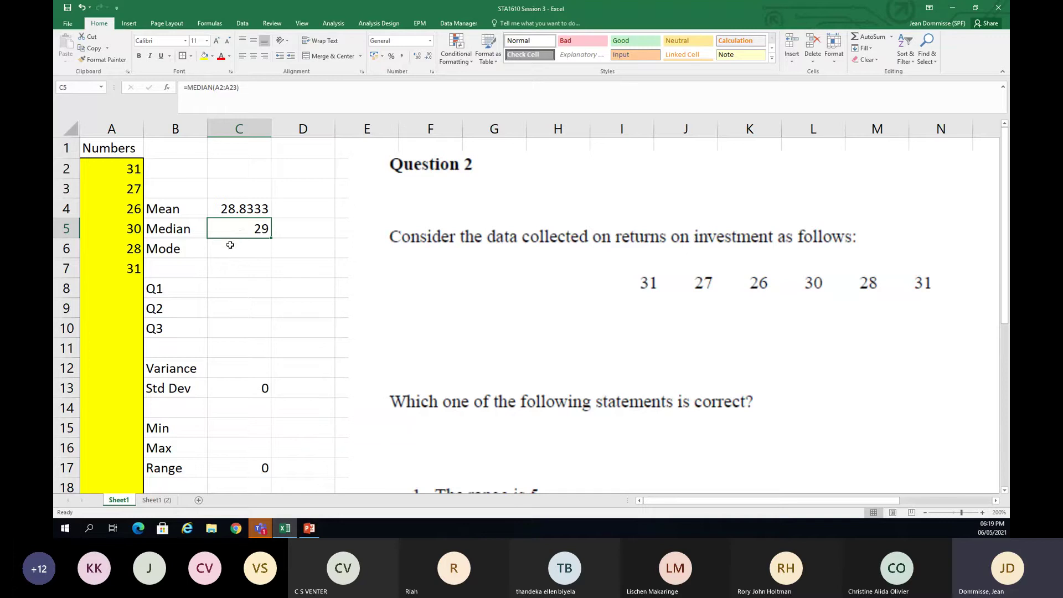
Calculate the mode in cell C6 with the MODE.SNGL function over A2:A23 and check its formula
click(238, 253)
text(=mod)
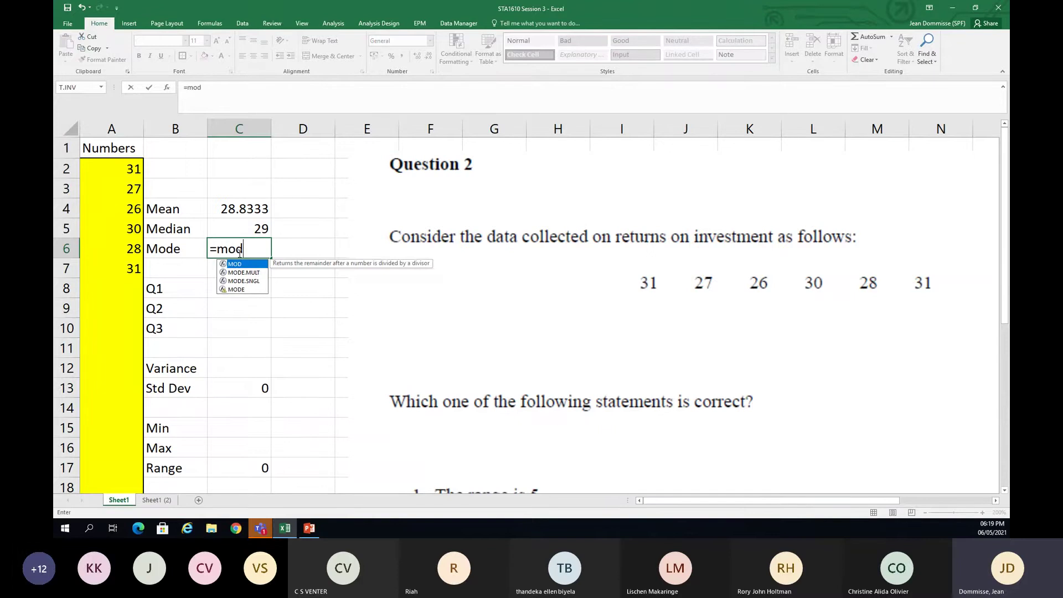
text(e)
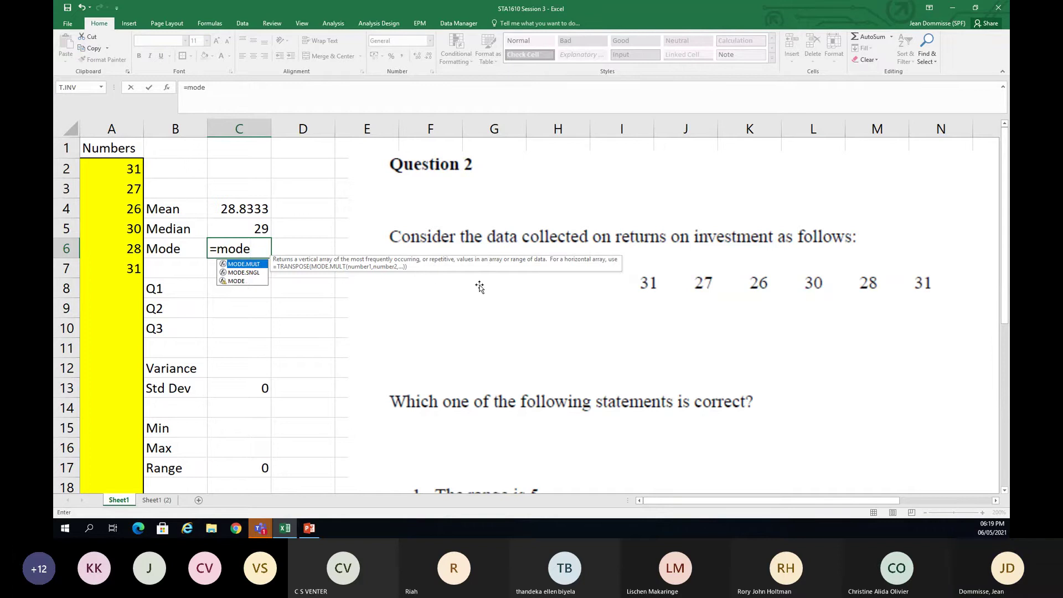
click(247, 274)
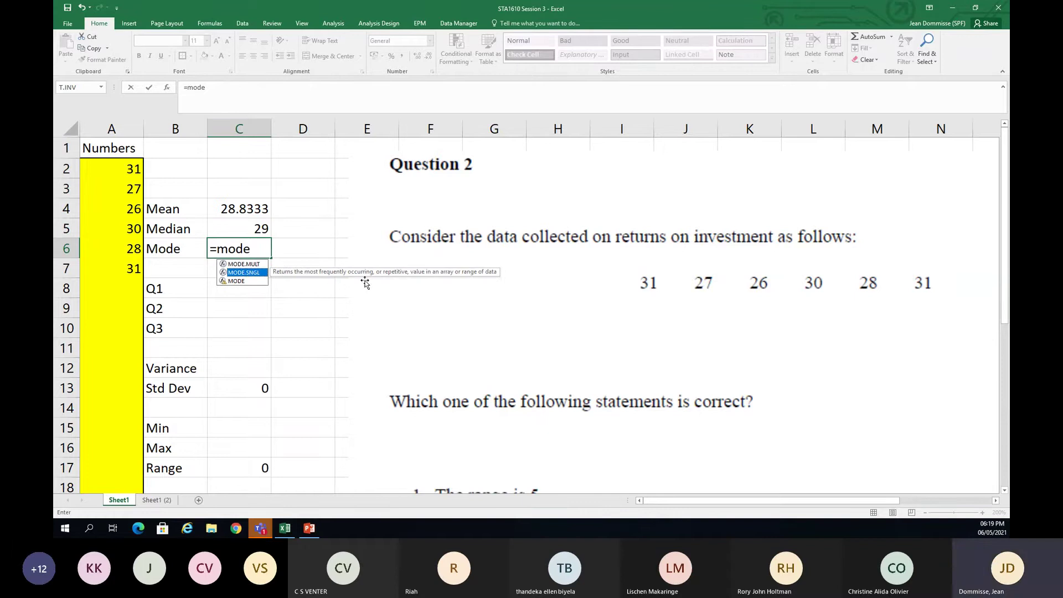
double_click(245, 274)
drag(111, 168, 110, 447)
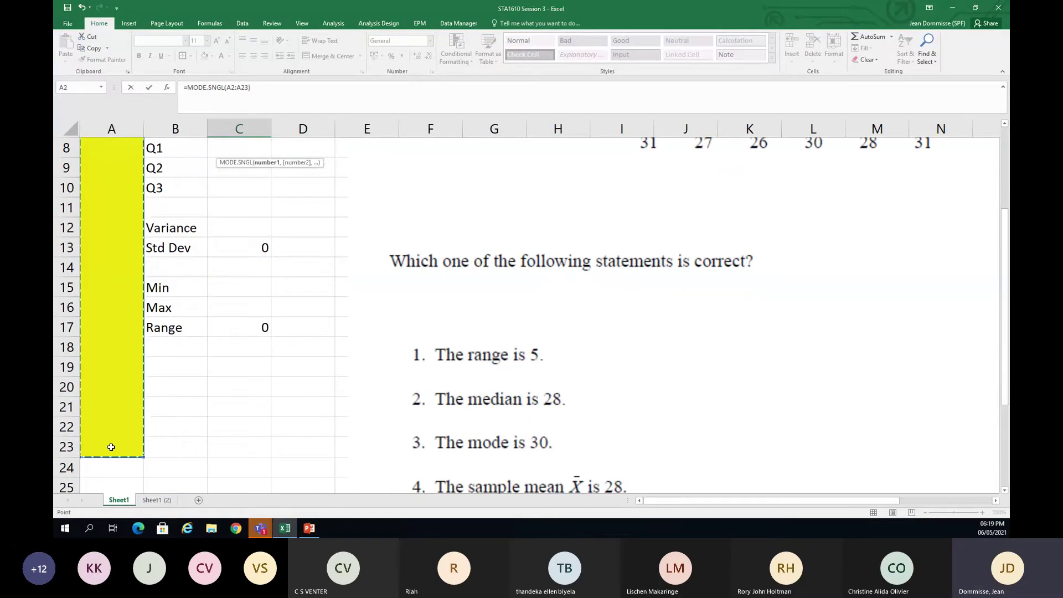
key(Return)
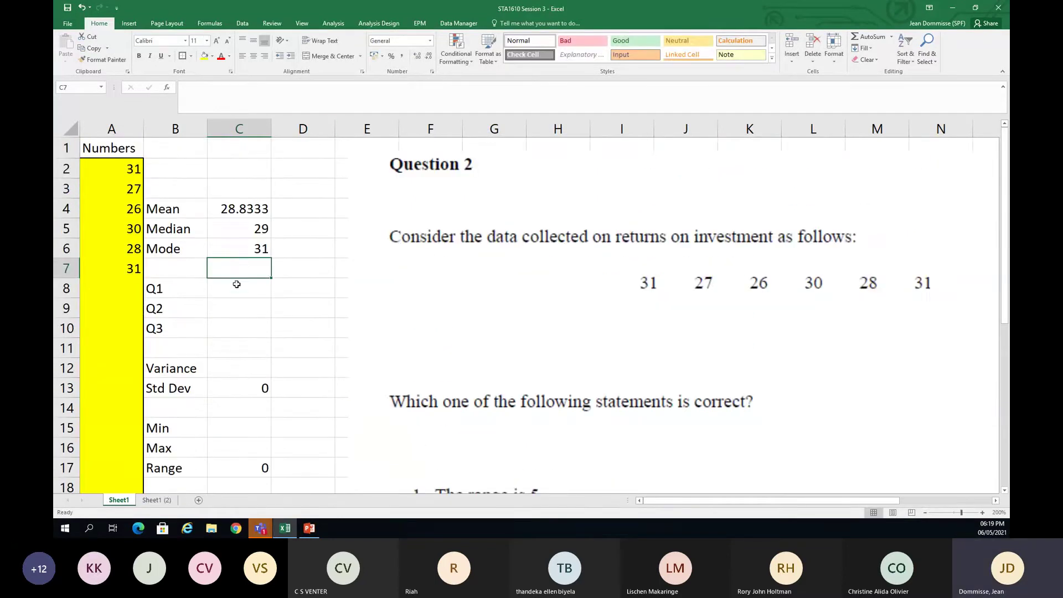
click(240, 248)
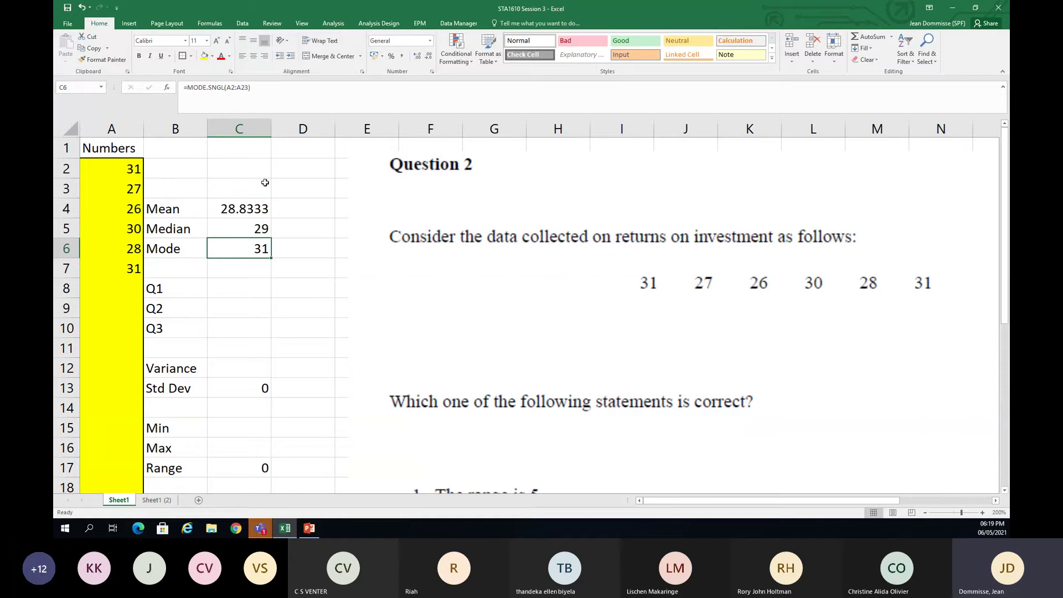
Reduce the mean in cell C4 to two displayed decimal places
drag(250, 208, 242, 252)
click(244, 209)
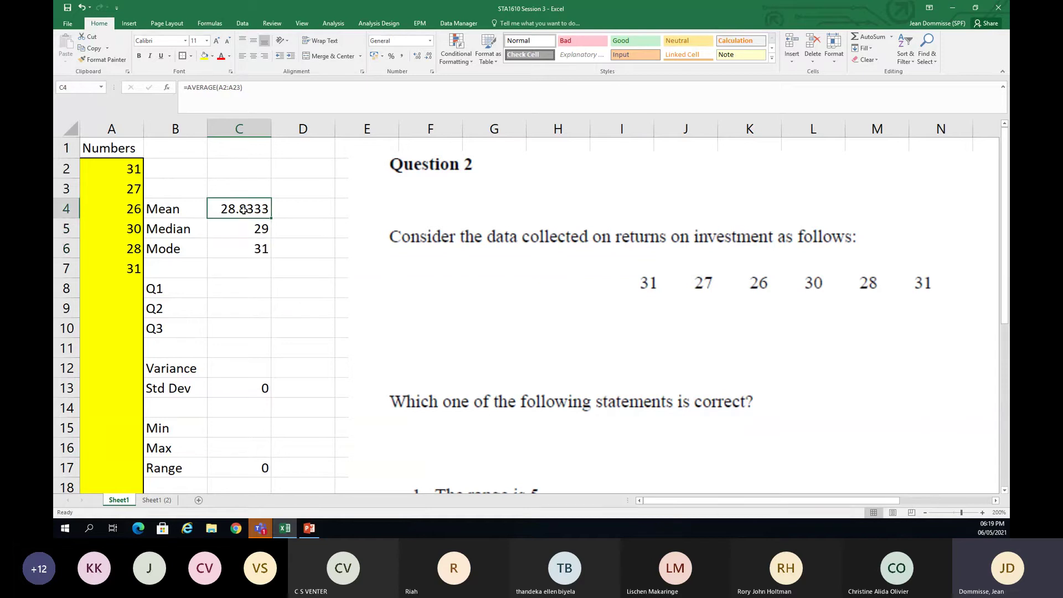
click(428, 57)
click(428, 58)
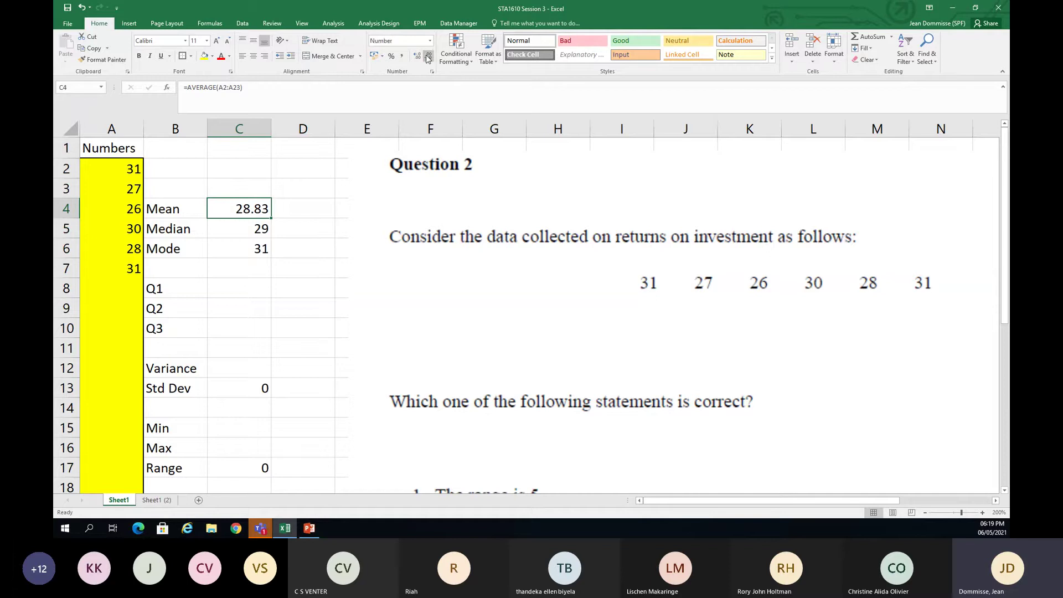
Calculate Q1 in cell C8 with the QUARTILE.EXC function over A2:A23, using quartile number 1
click(248, 284)
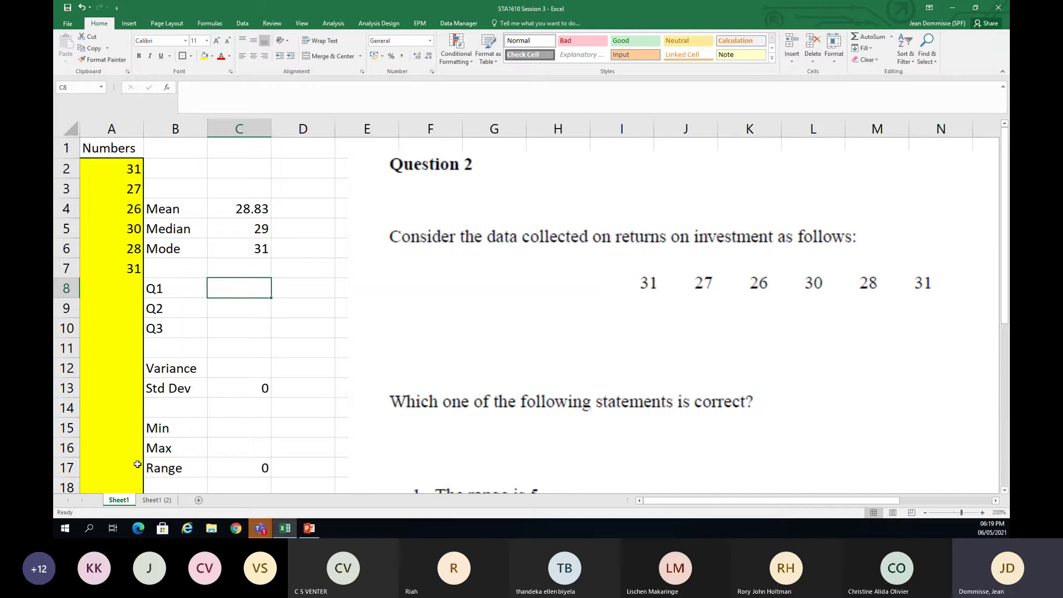
mouse_move(309, 529)
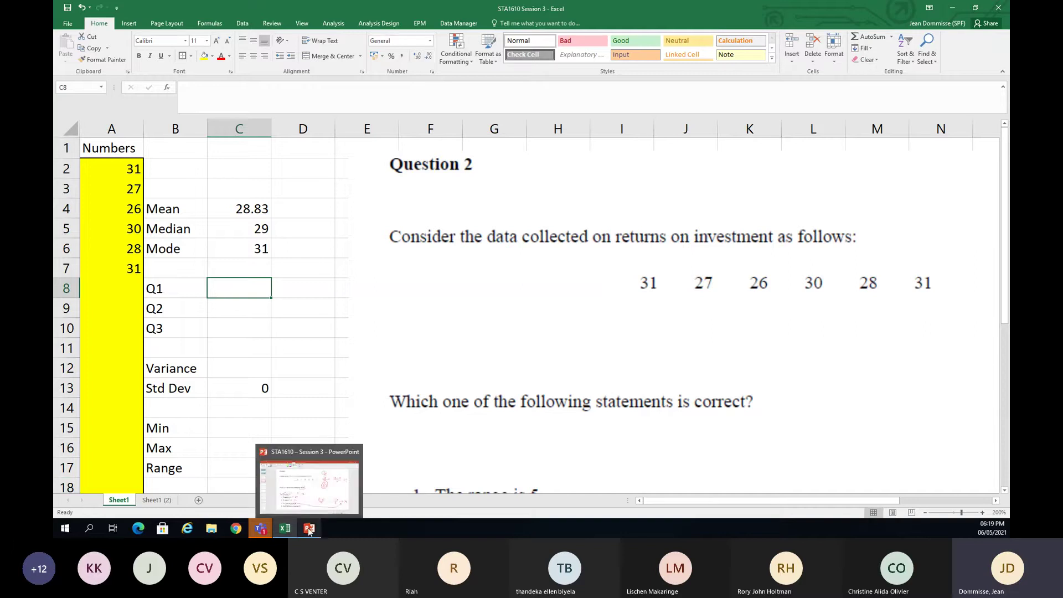
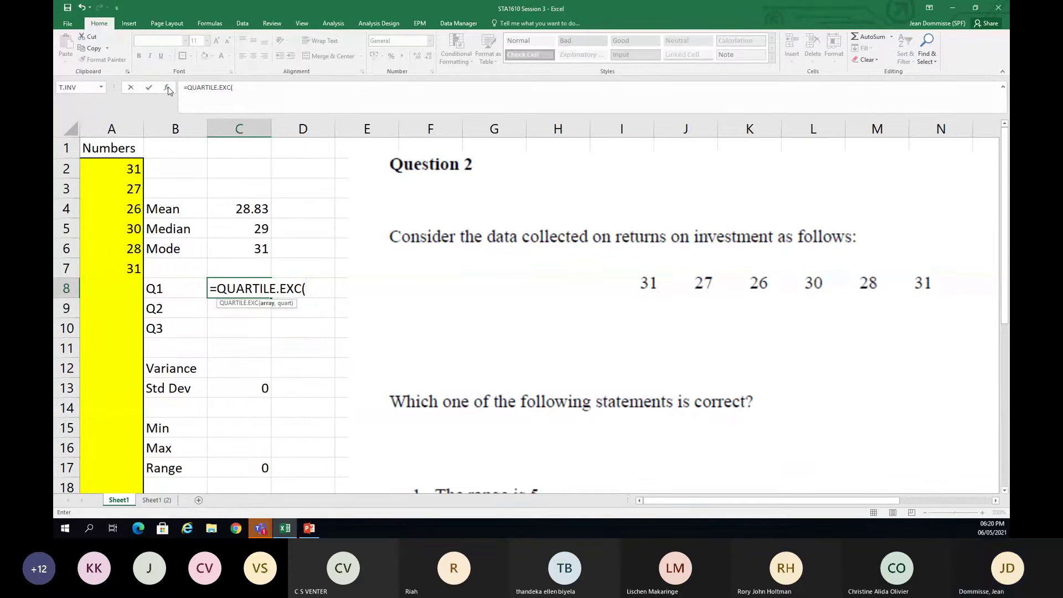
click(167, 87)
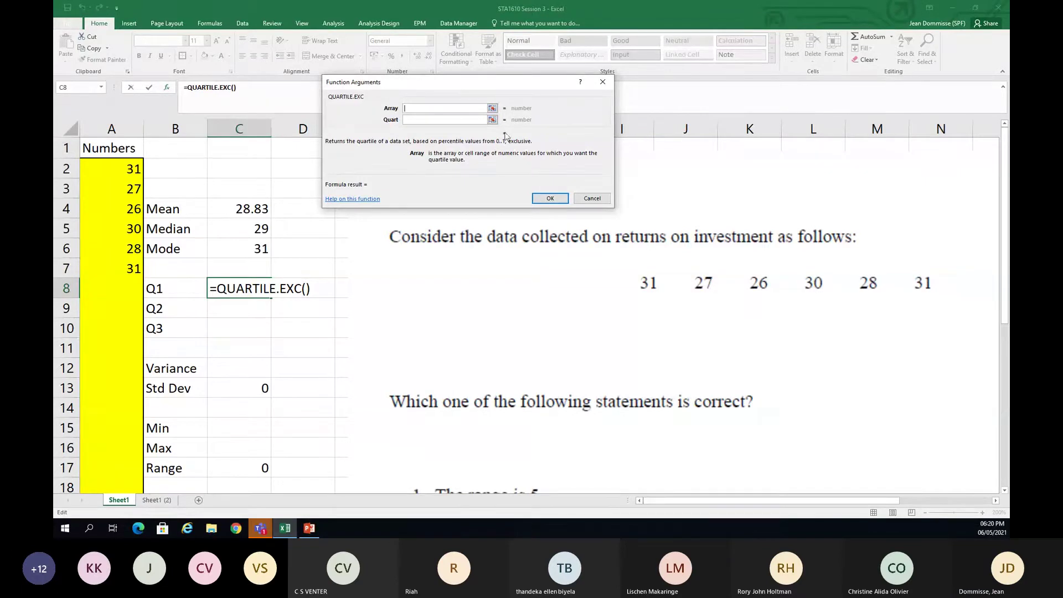
click(492, 108)
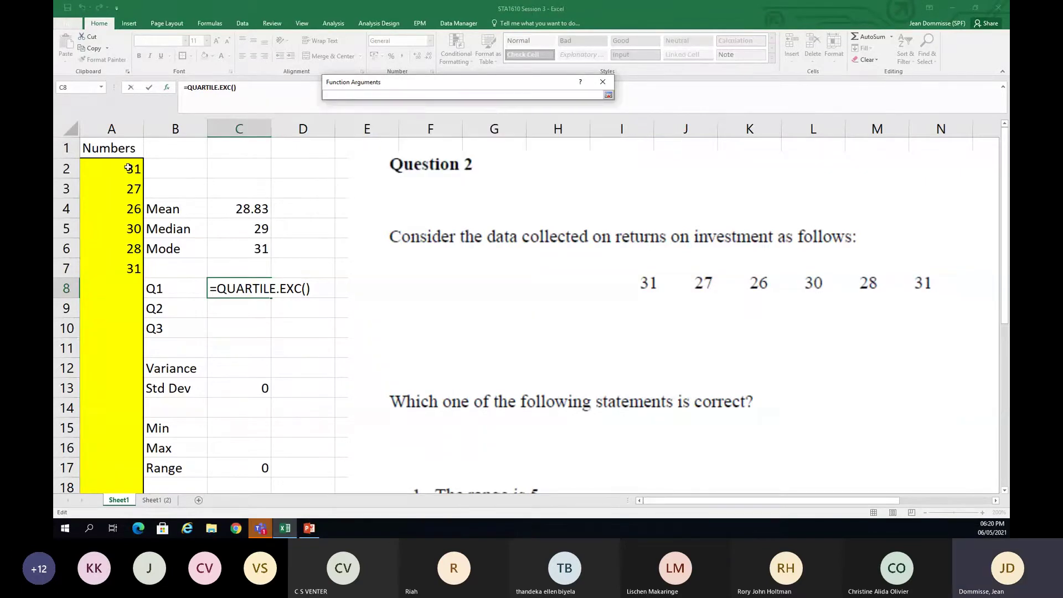
drag(121, 169, 111, 446)
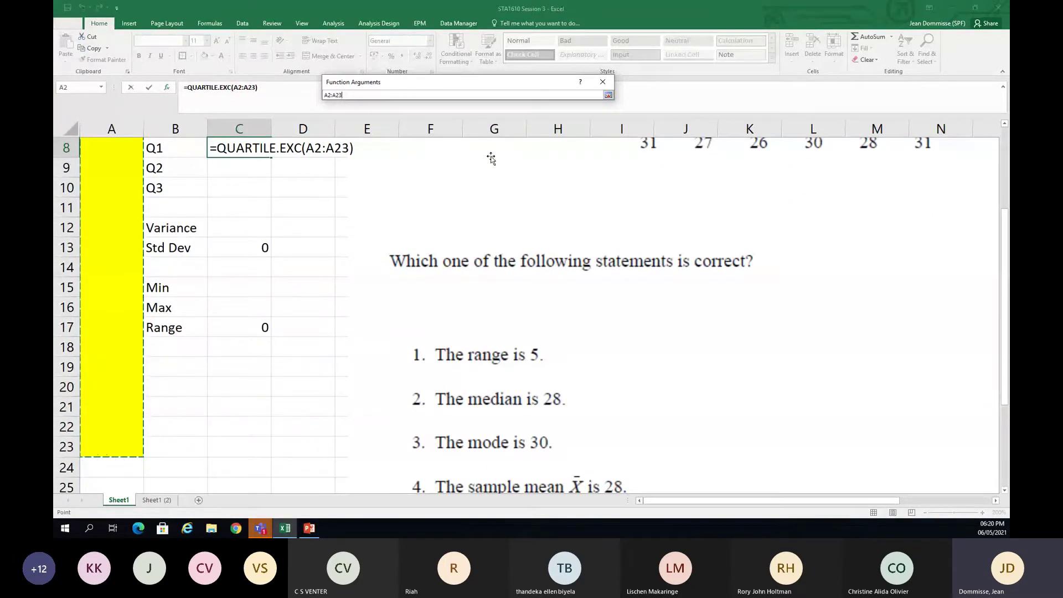
click(608, 95)
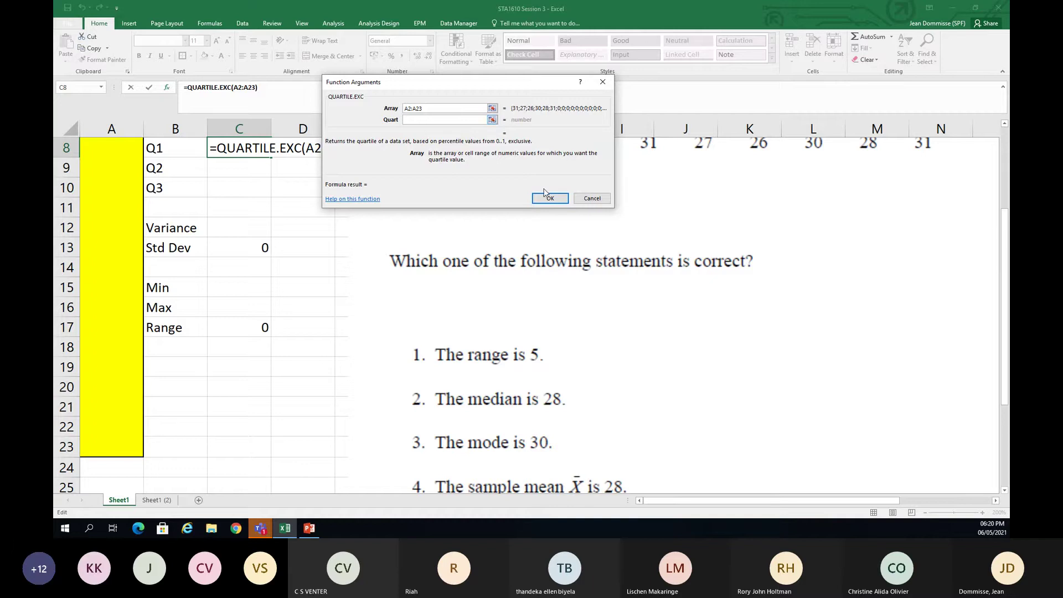
click(466, 120)
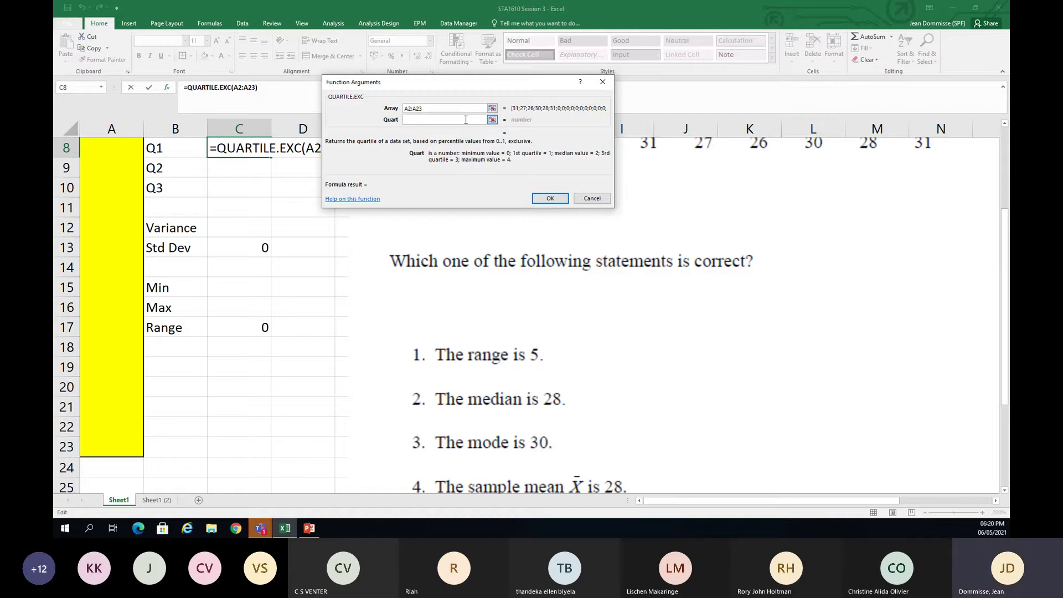
text(1)
click(549, 198)
scroll(253, 235, up, 2)
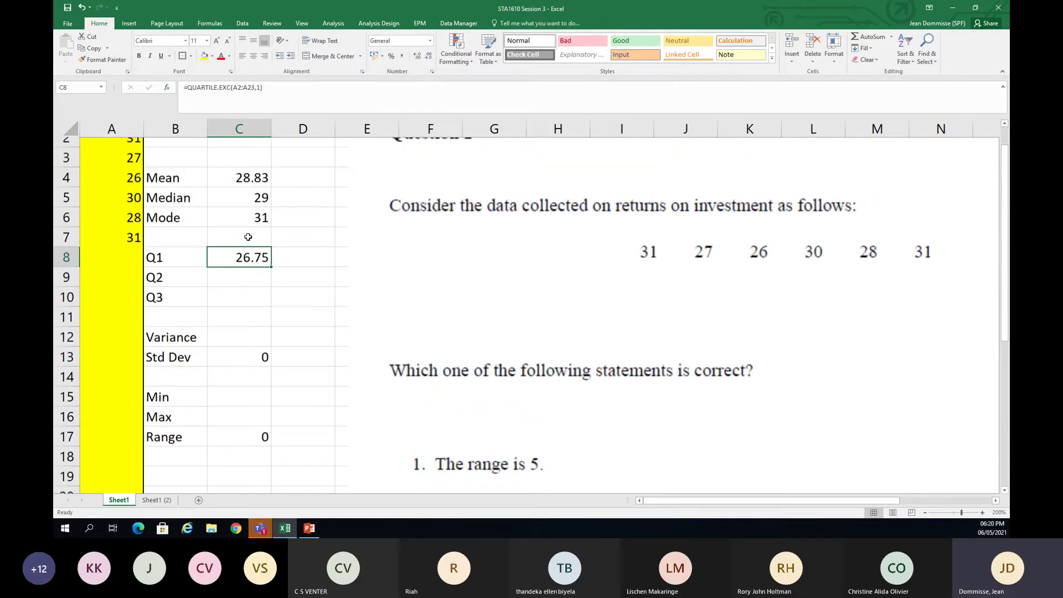
Switch to PowerPoint and handwrite the Q1 position in red pen above the median calculation: Q1 = (n+1)/4 = 7/4 = 1 3/4
click(308, 529)
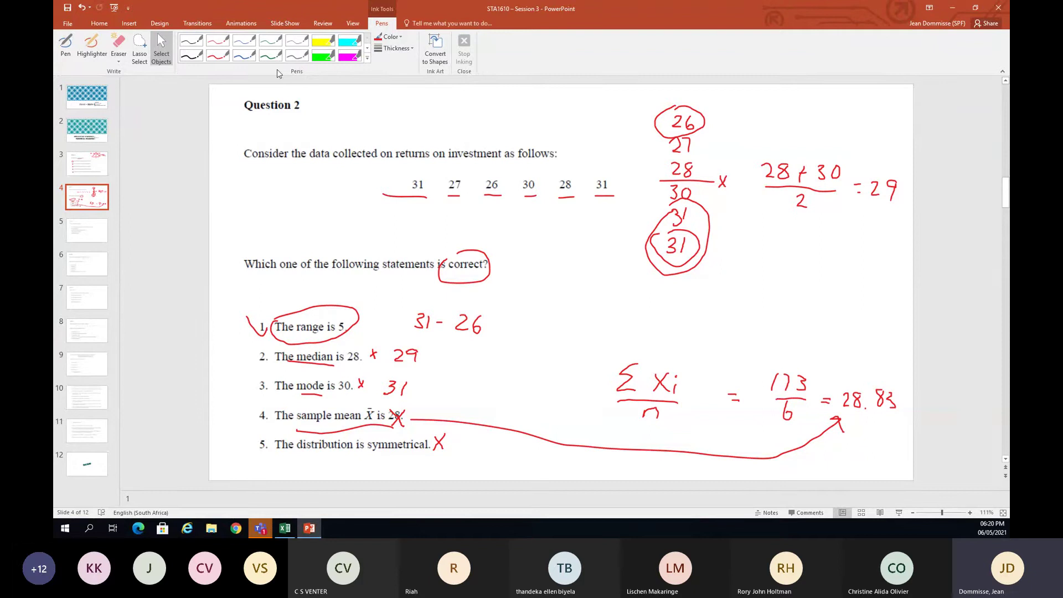
click(217, 55)
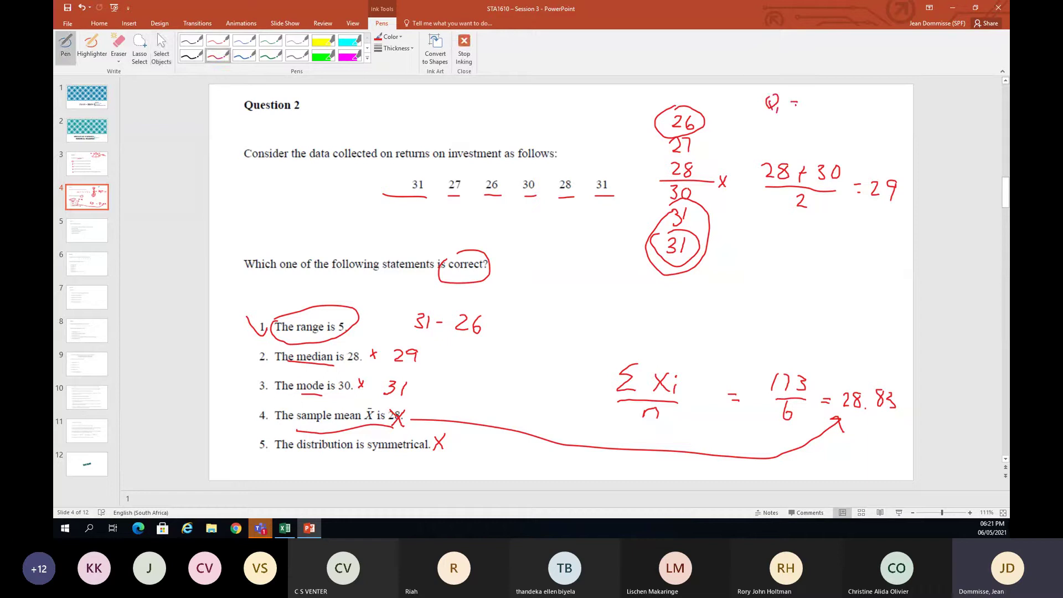
drag(815, 98, 826, 96)
drag(881, 114, 886, 122)
mouse_move(884, 115)
mouse_down()
mouse_move(884, 129)
mouse_move(854, 139)
mouse_up()
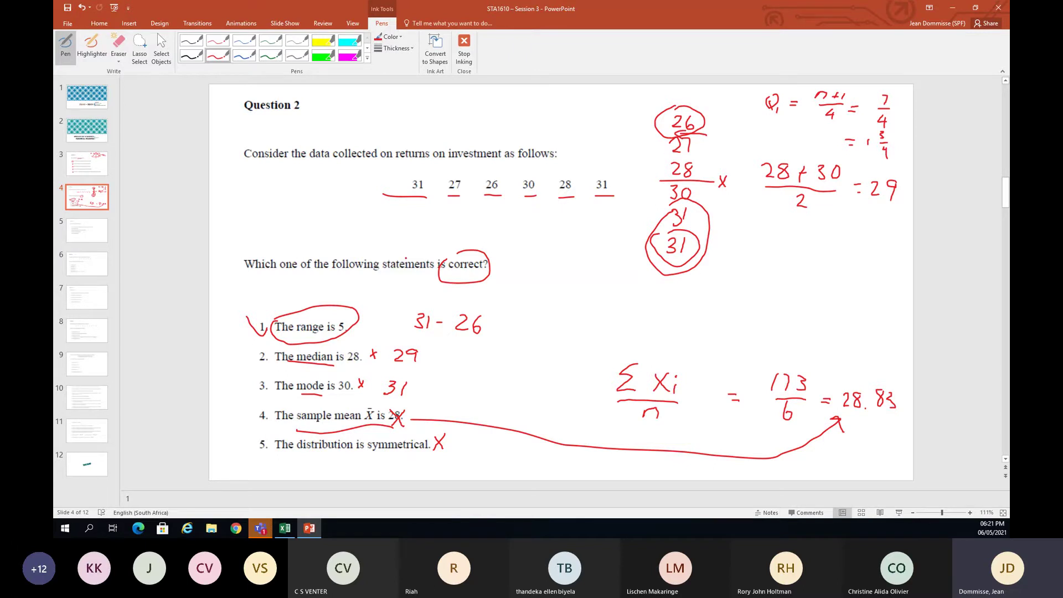
Back in Excel, calculate Q2 in cell C9 with QUARTILE.EXC over A2:A23 and quartile number 2, and compare it with the median
click(285, 528)
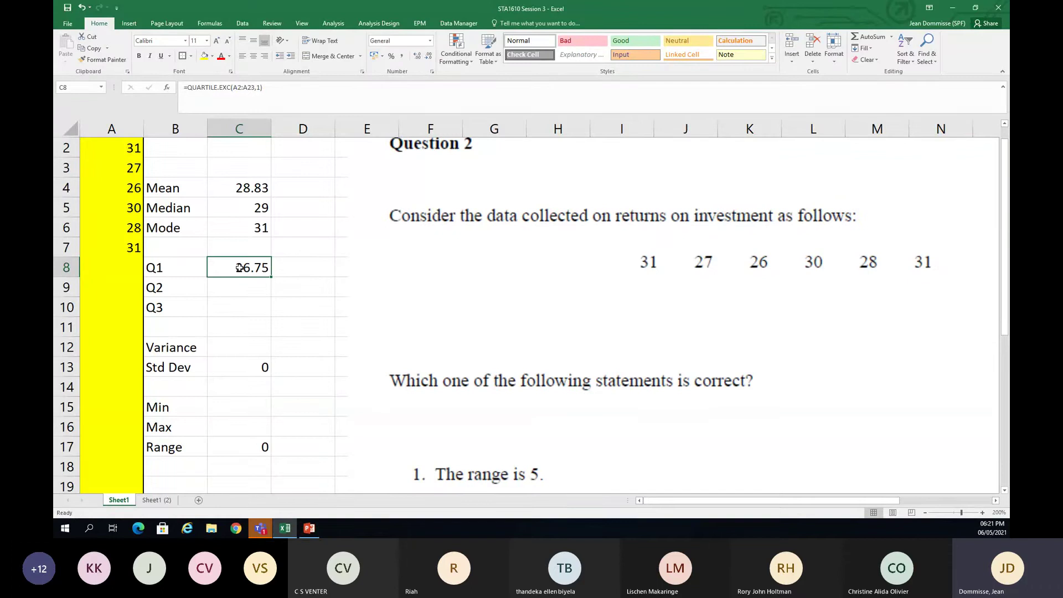
click(248, 289)
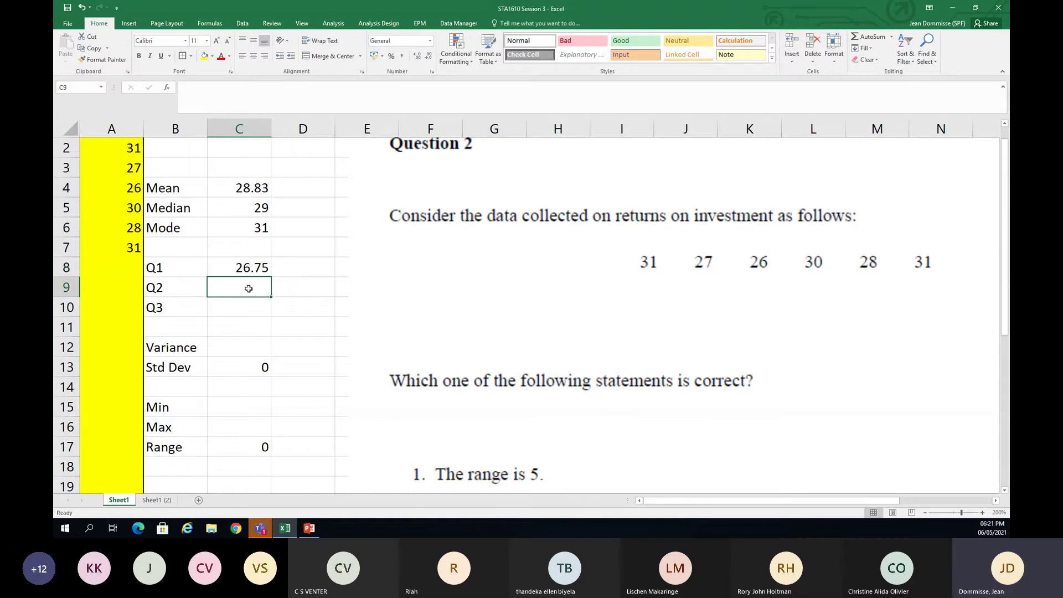
text(=)
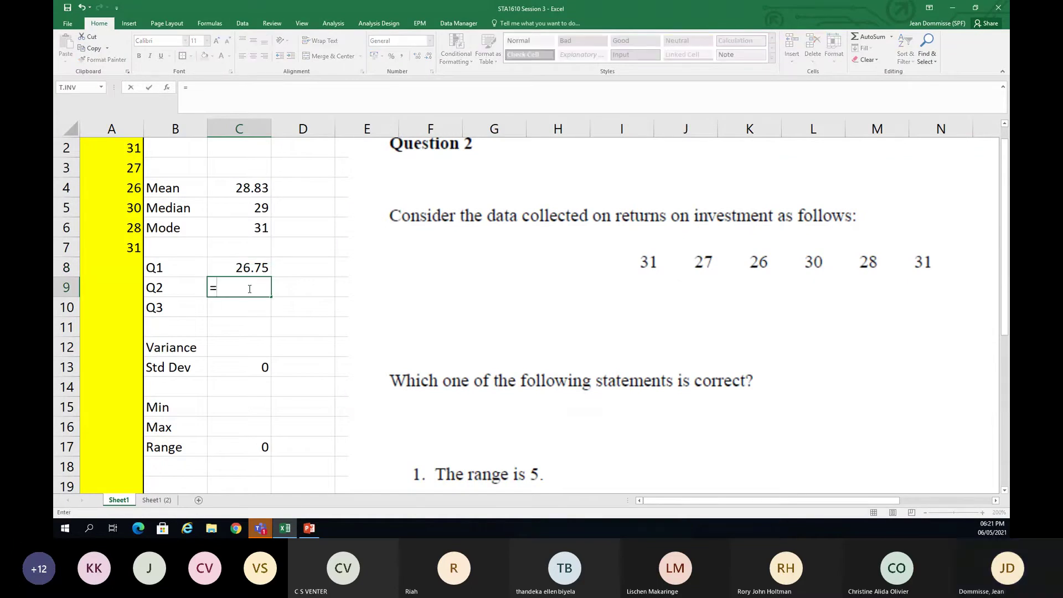
text(q)
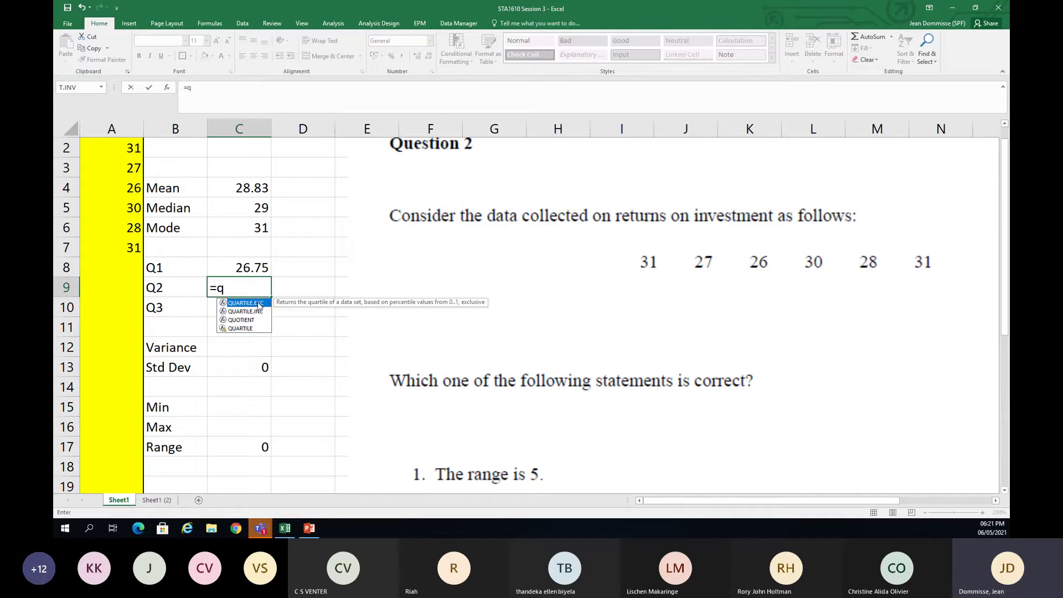
double_click(258, 303)
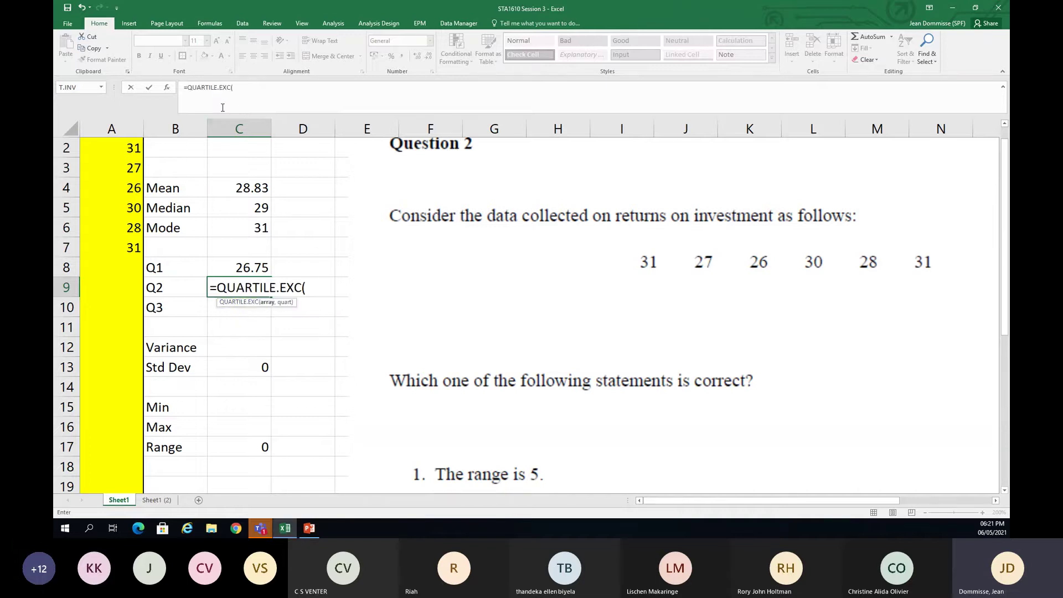
scroll(129, 161, up, 1)
drag(128, 169, 125, 449)
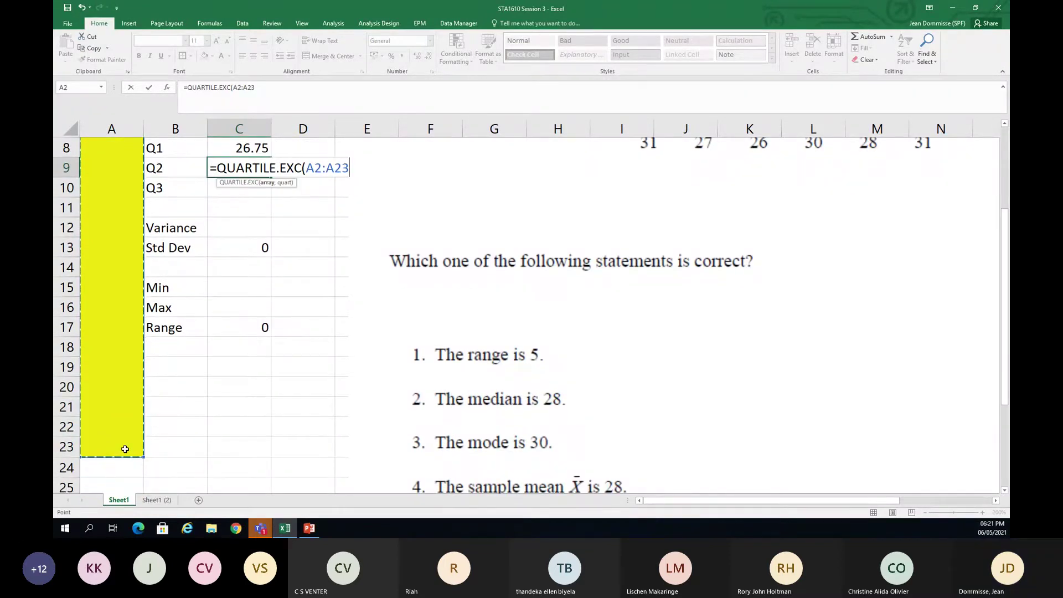
click(167, 87)
click(414, 121)
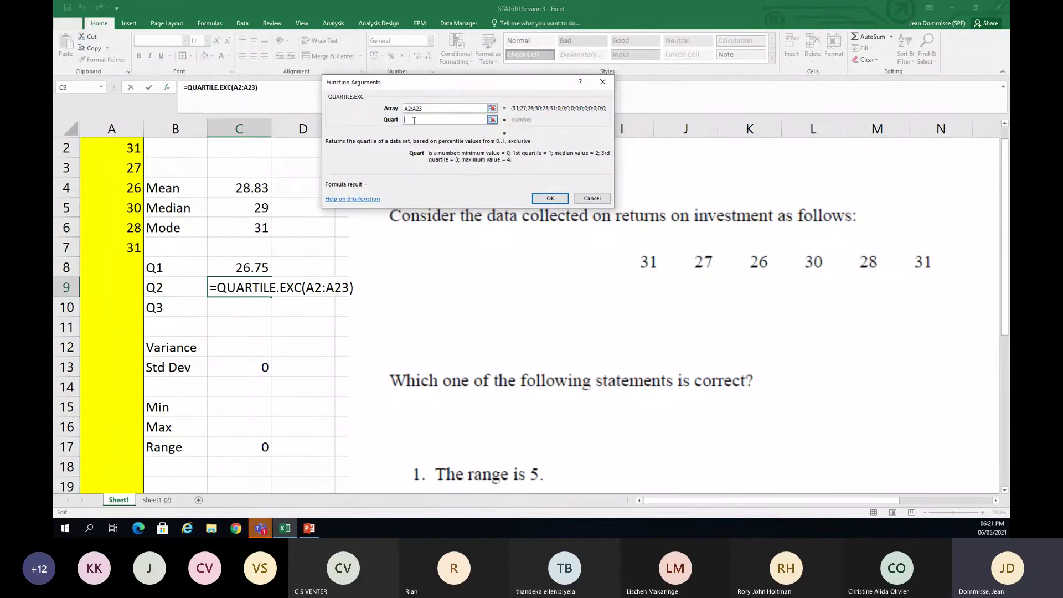
text(2))
click(552, 201)
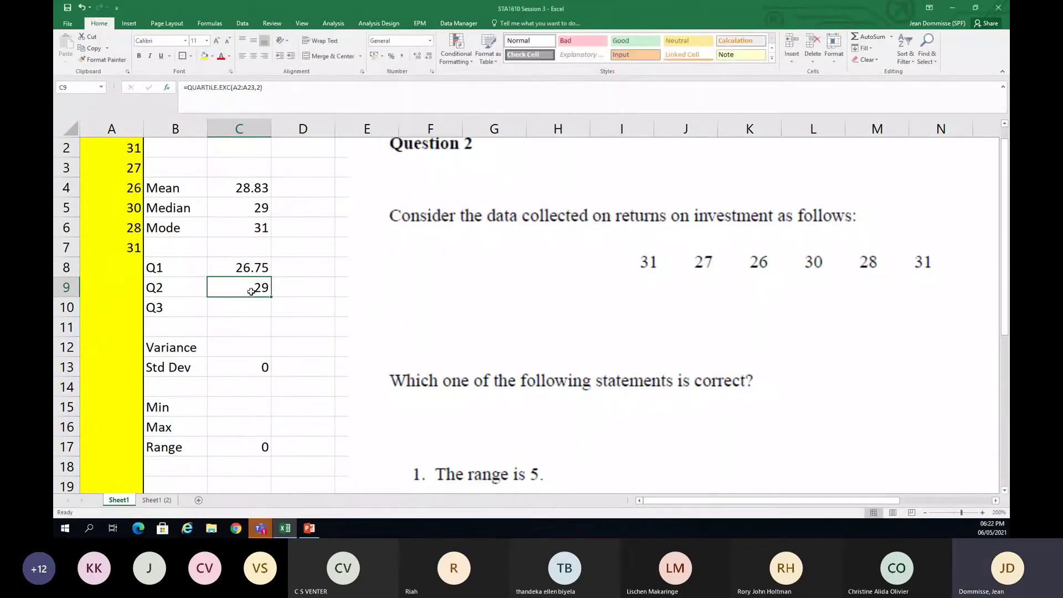
click(233, 211)
click(246, 286)
Calculate Q3 in cell C10 with QUARTILE.EXC over A2:A23 and quartile number 3, and compare it with the handwritten sorted list in PowerPoint
click(241, 305)
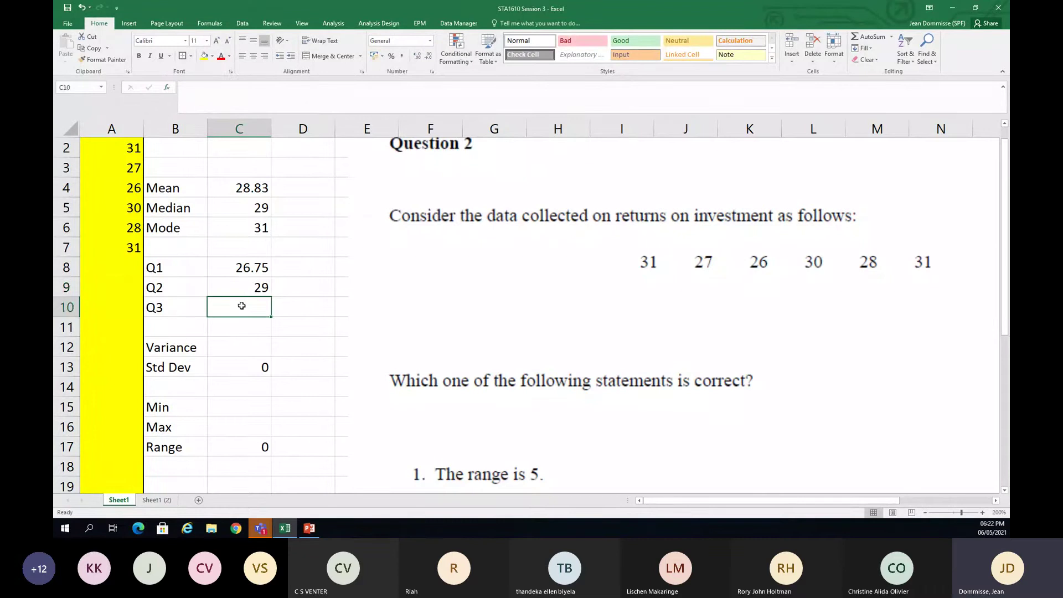
text(=)
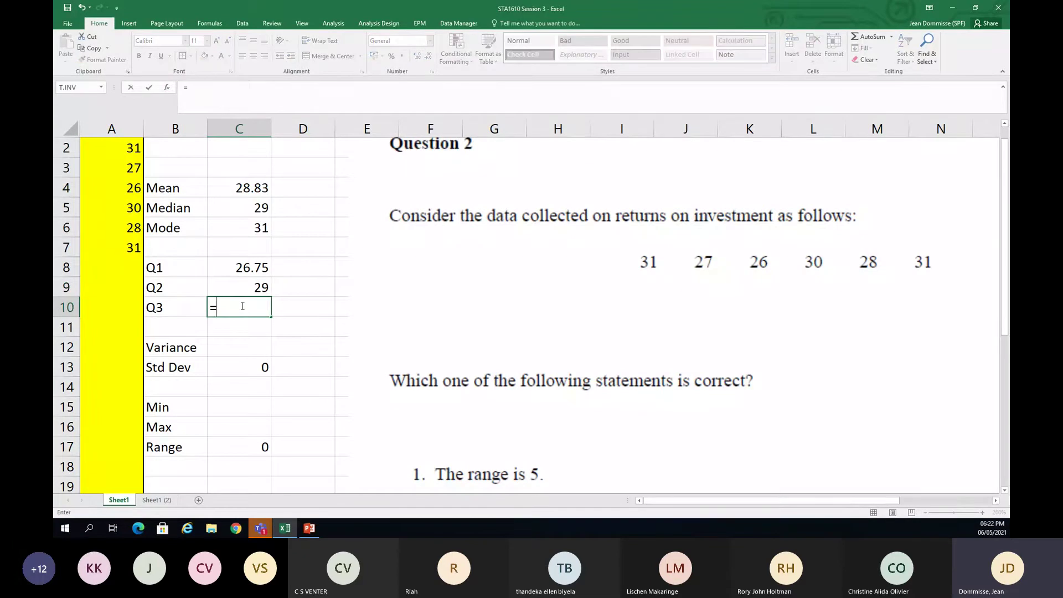
text(qua)
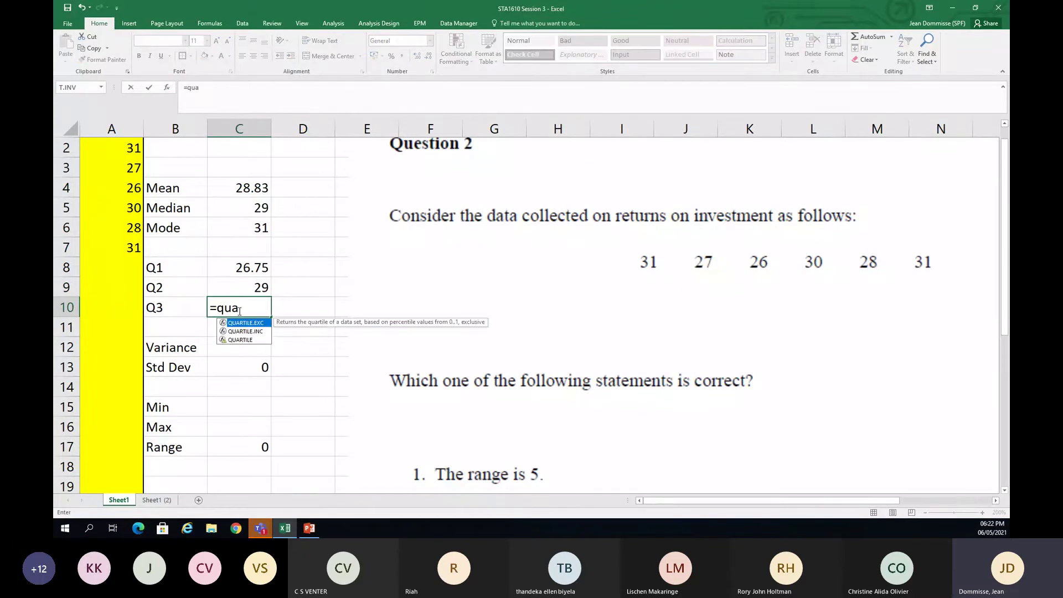
double_click(247, 322)
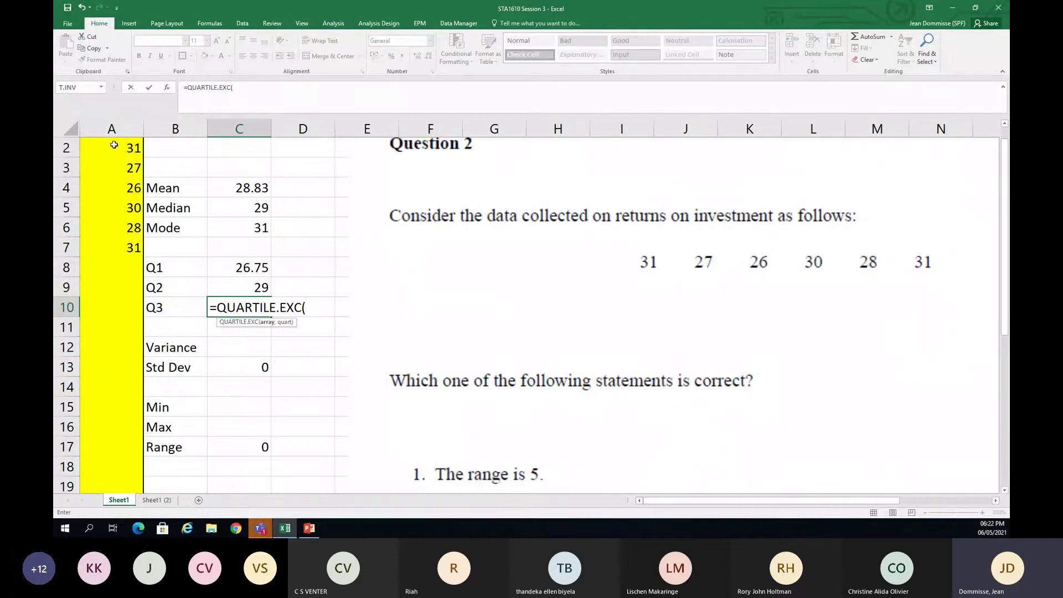
drag(111, 149, 117, 440)
click(265, 89)
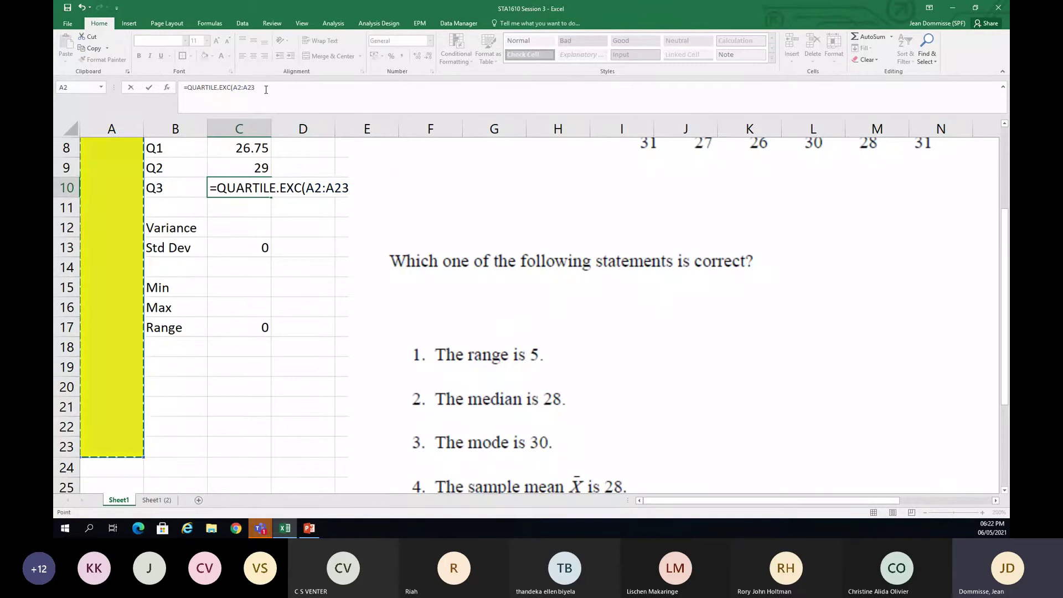
text(,3)
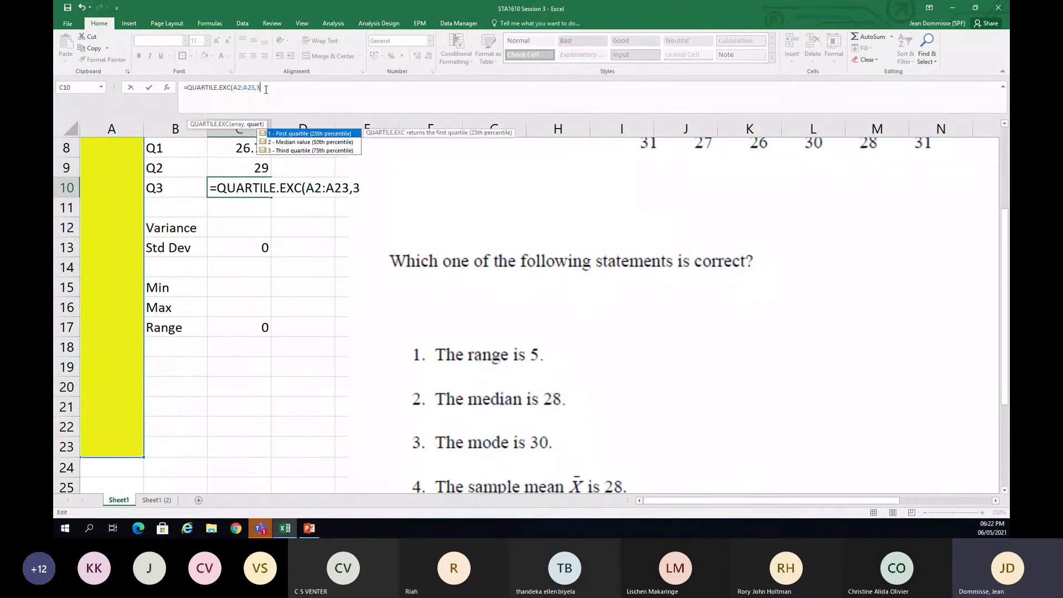
text())
key(Return)
scroll(266, 304, up, 2)
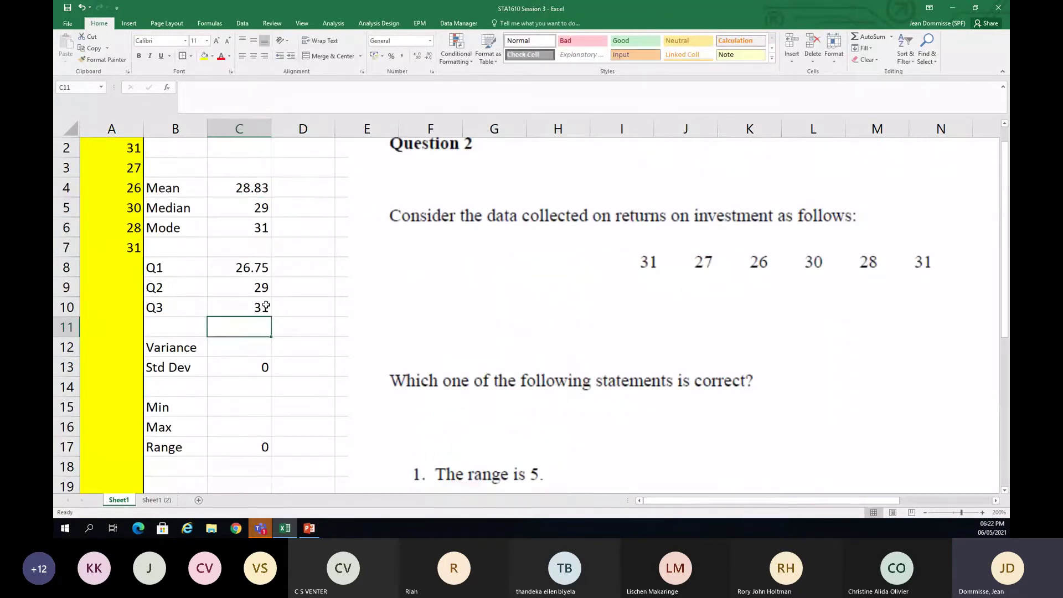
click(242, 307)
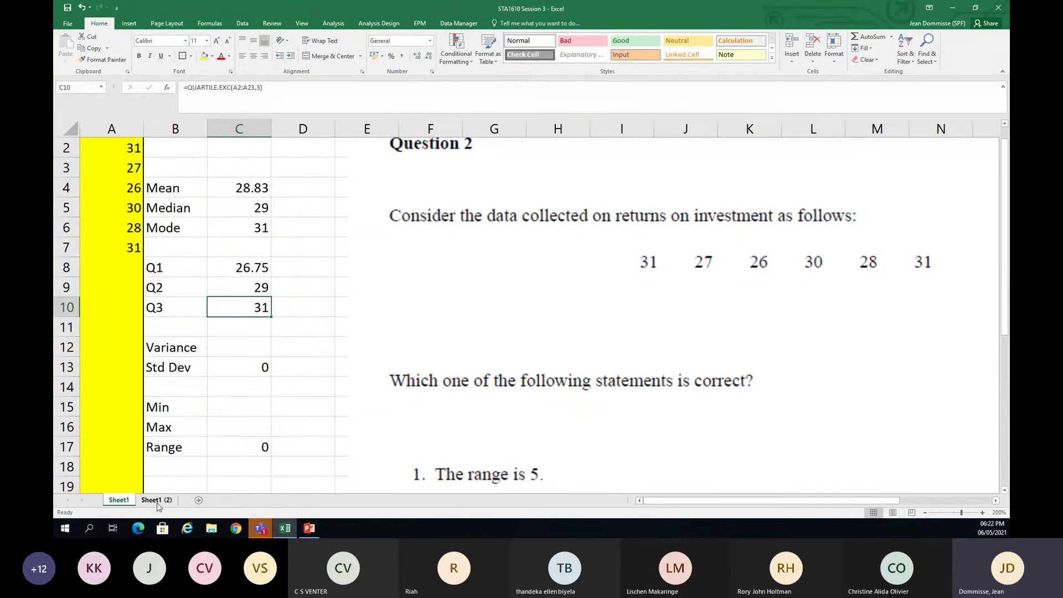
click(309, 531)
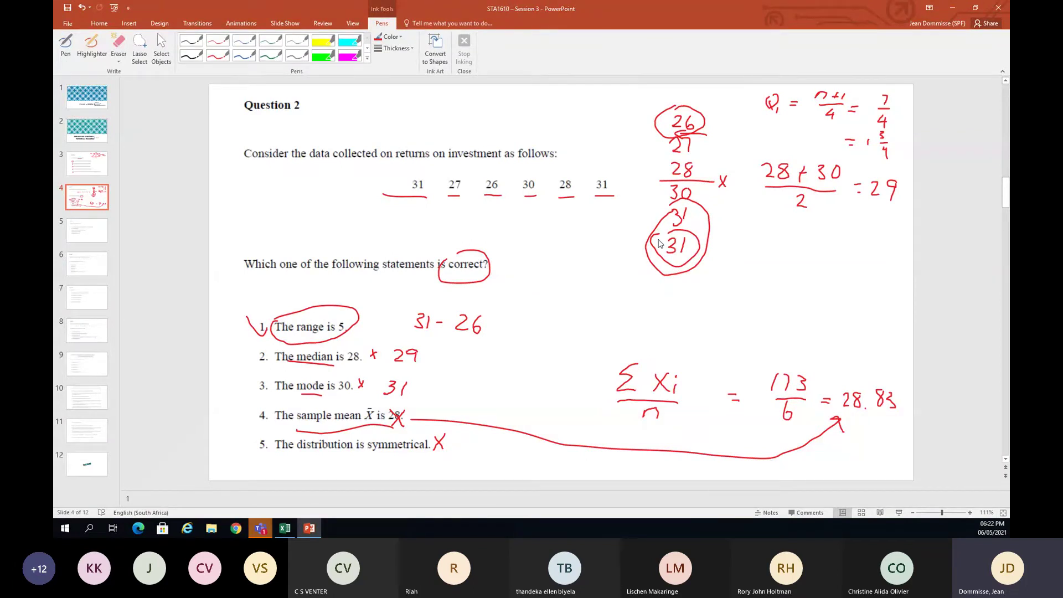
Switch back to Excel and calculate the minimum in cell C15 with the MIN function over A2:A23
click(285, 529)
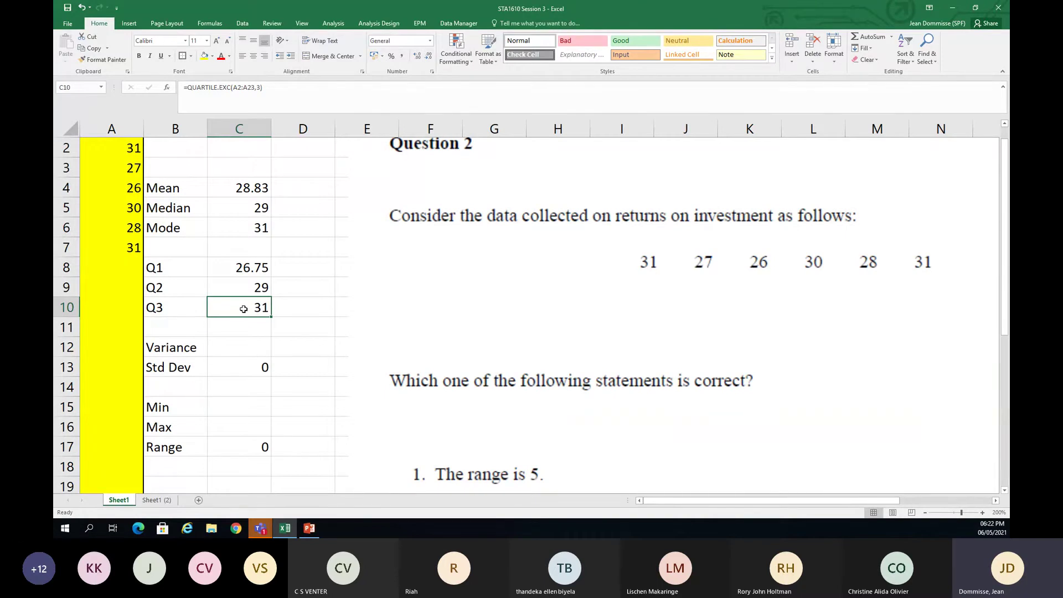
click(250, 405)
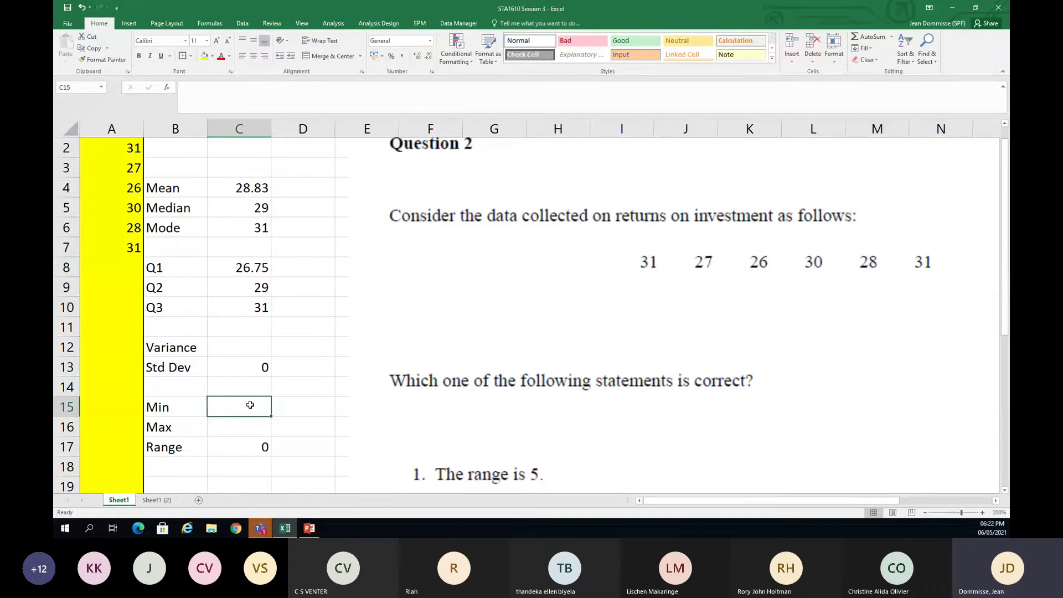
text(=)
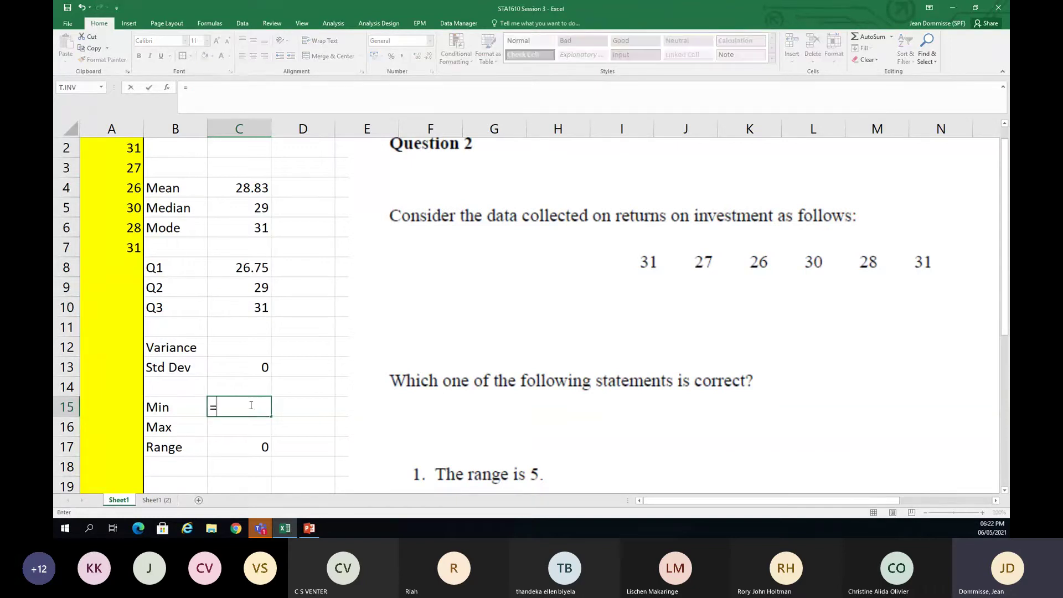
text(min)
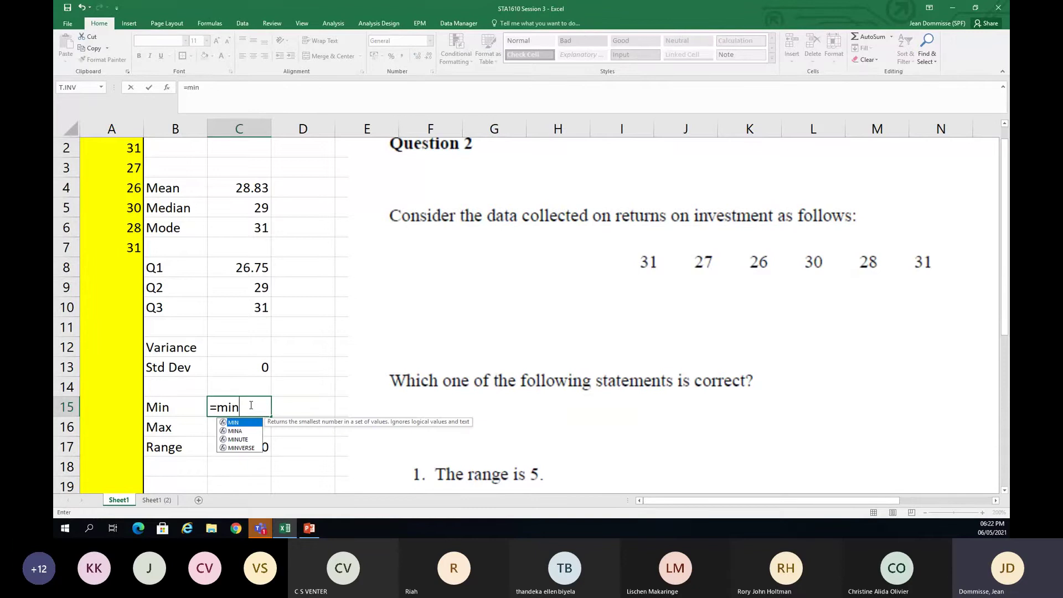
text(()
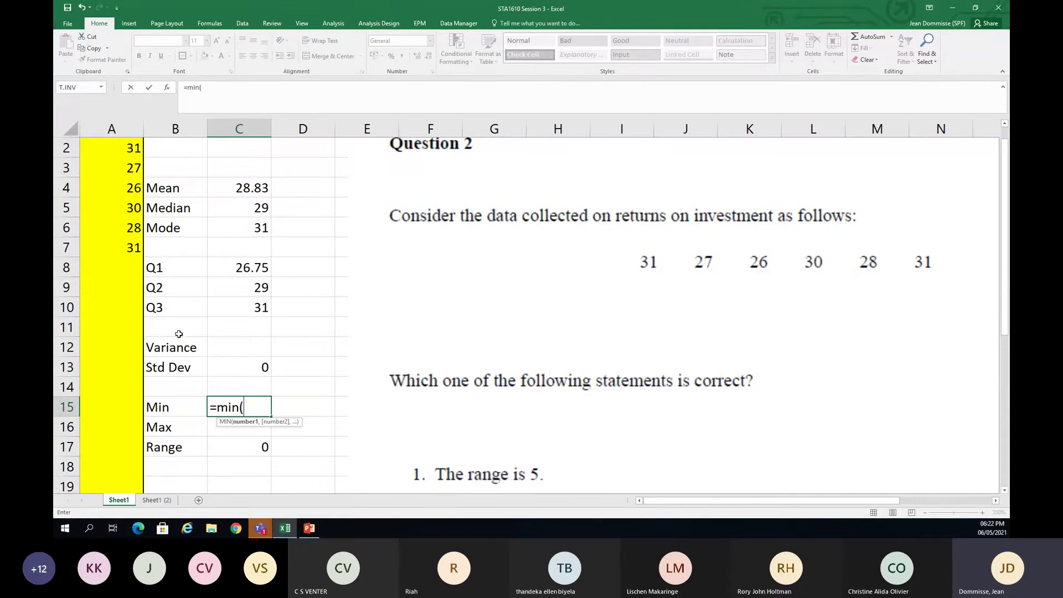
scroll(117, 345, up, 1)
drag(121, 171, 115, 453)
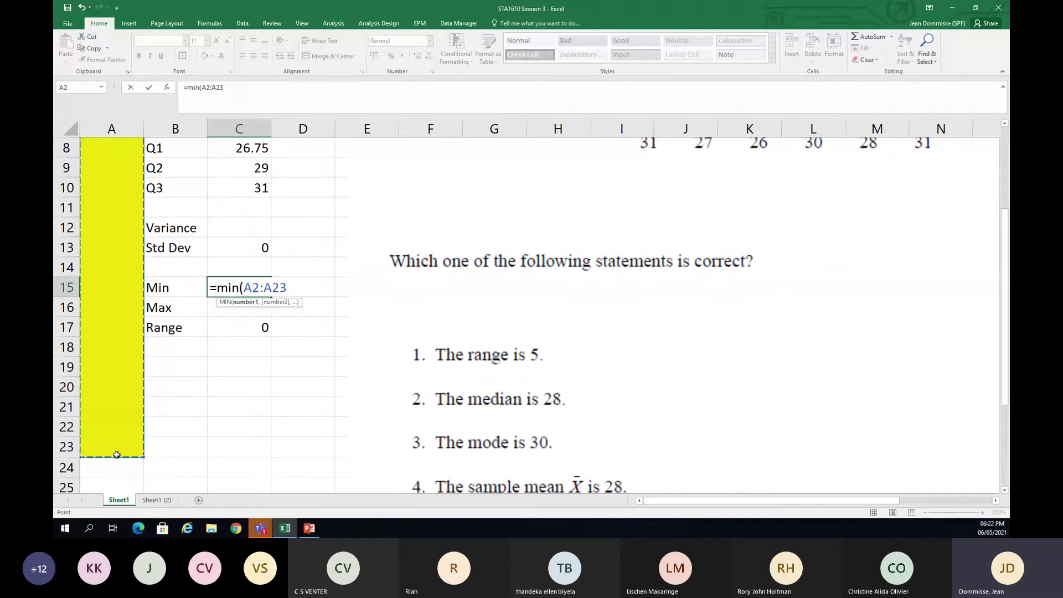
text())
key(Return)
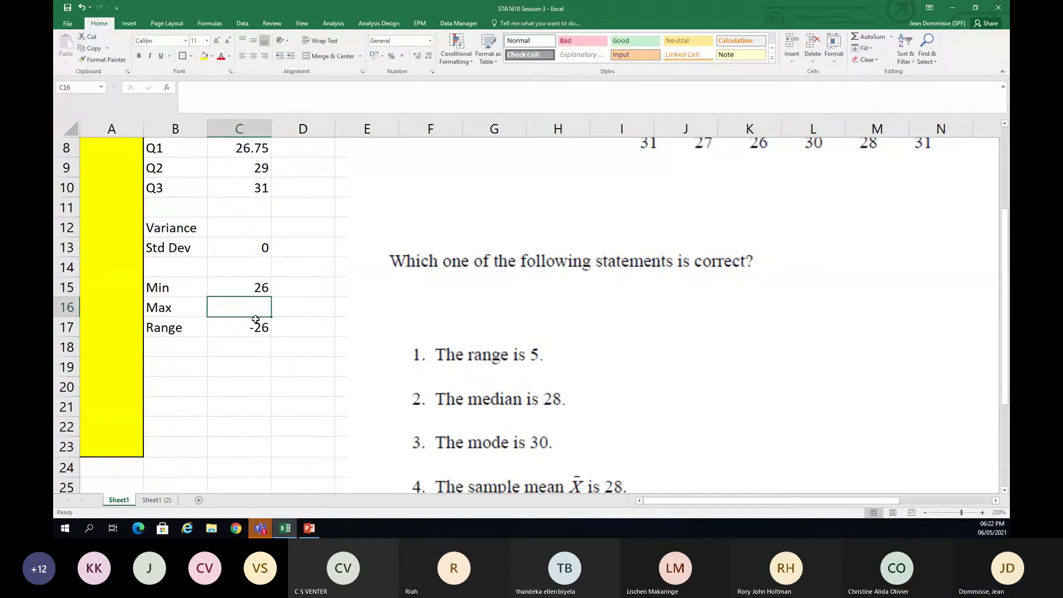
Calculate the maximum in cell C16 with the MAX function over A2:A23
text(=)
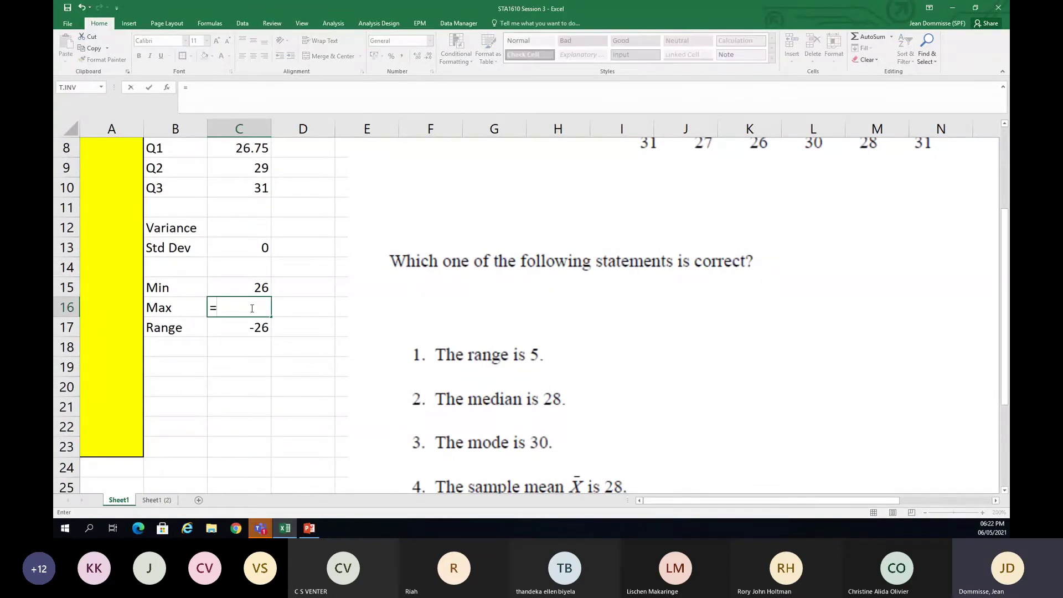
text(max()
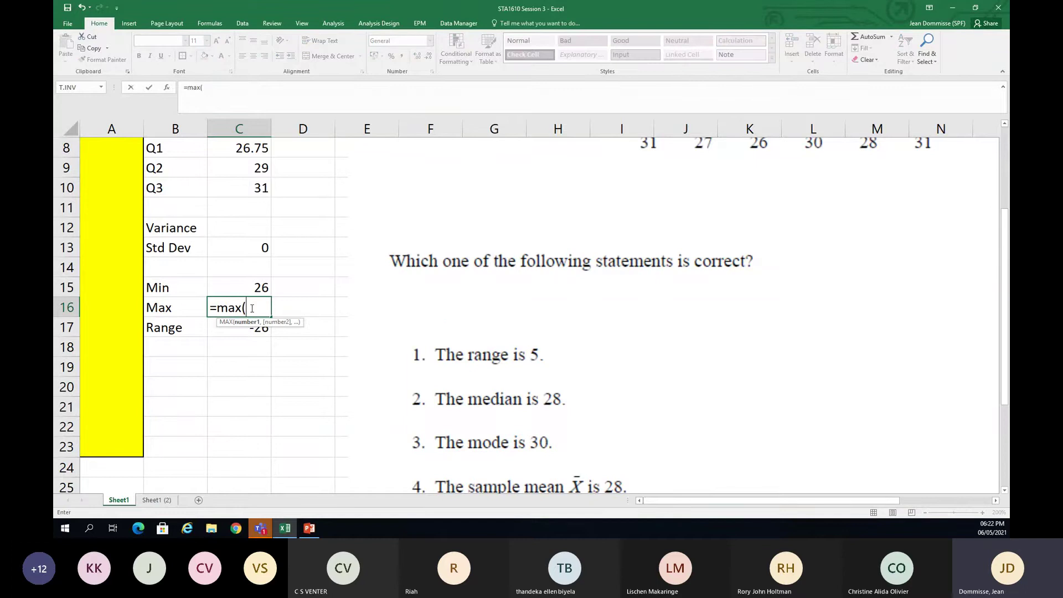
drag(113, 446, 122, 161)
text())
key(Return)
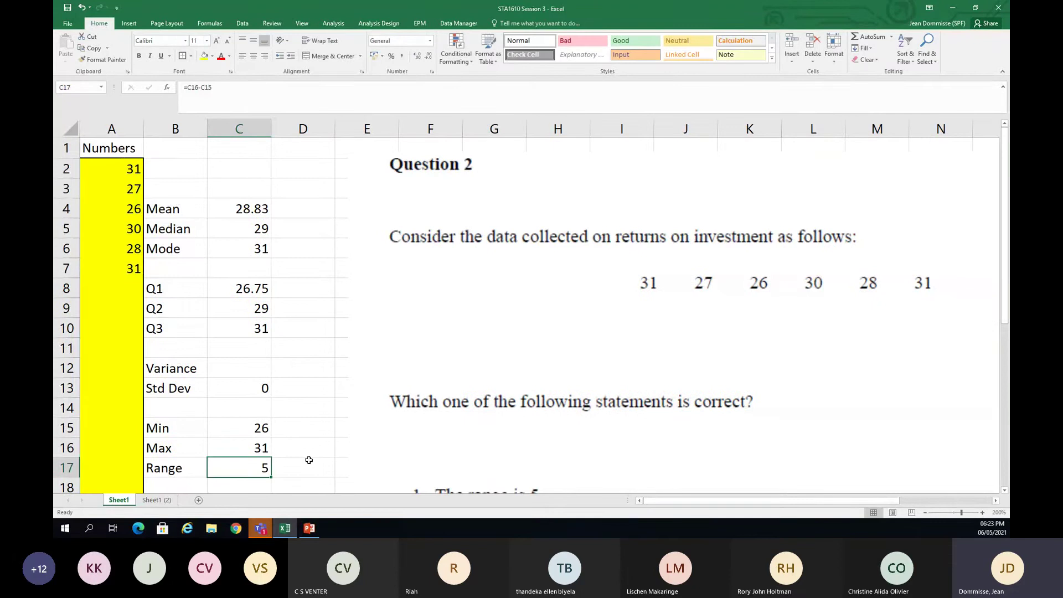
Highlight the Range label and its value in B17:C17 with a light gold fill
scroll(269, 446, down, 1)
drag(183, 408, 243, 409)
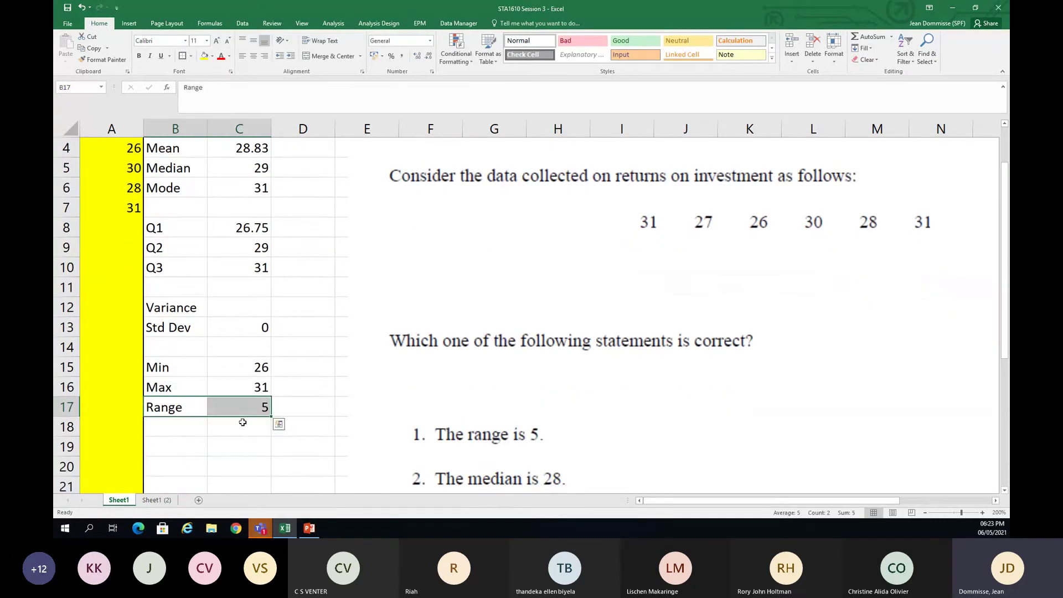
click(204, 55)
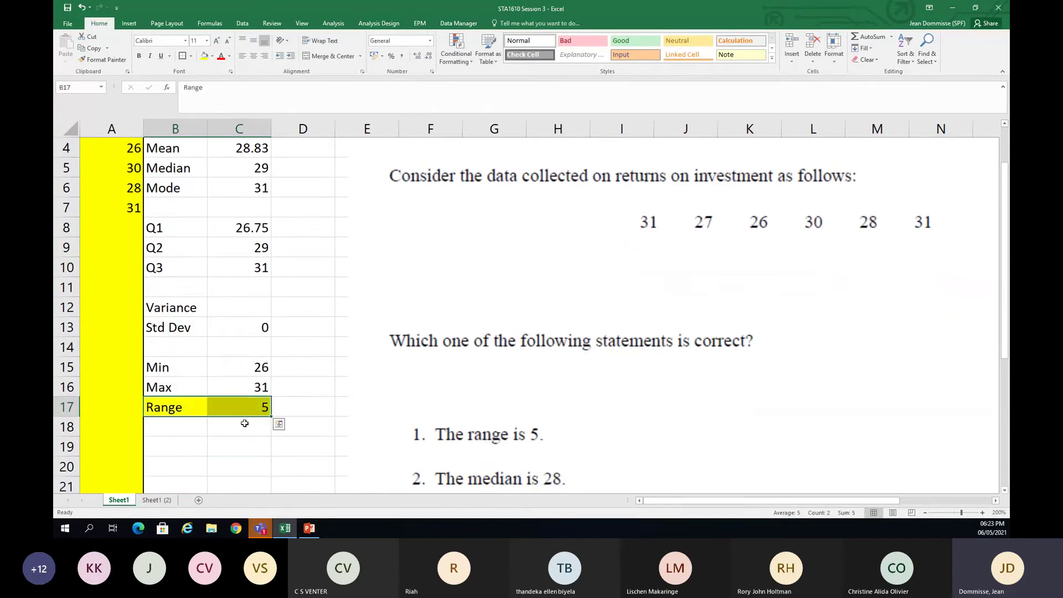
click(212, 56)
click(246, 86)
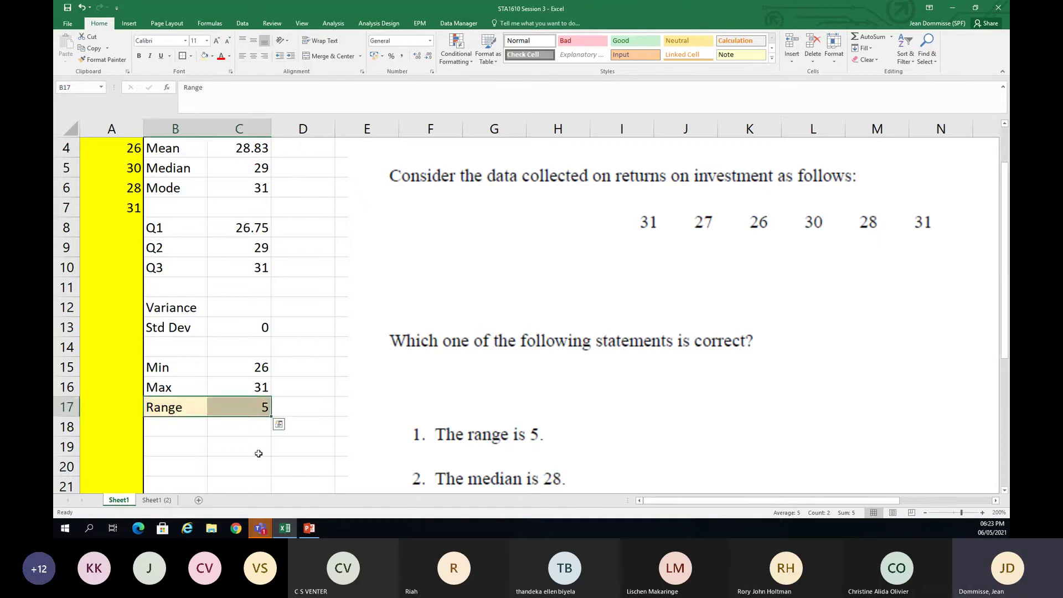
click(258, 450)
click(247, 309)
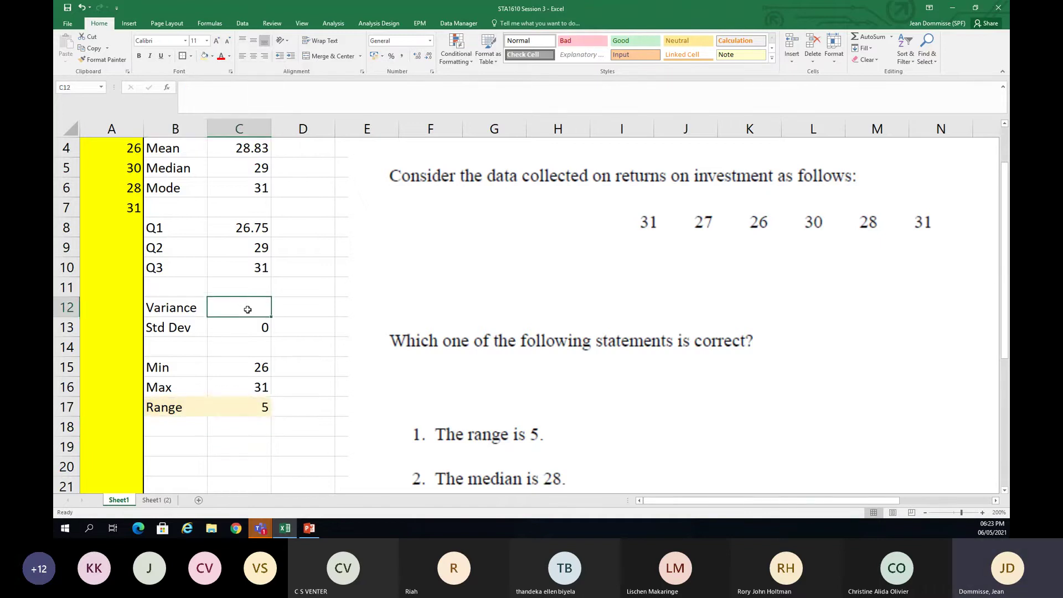
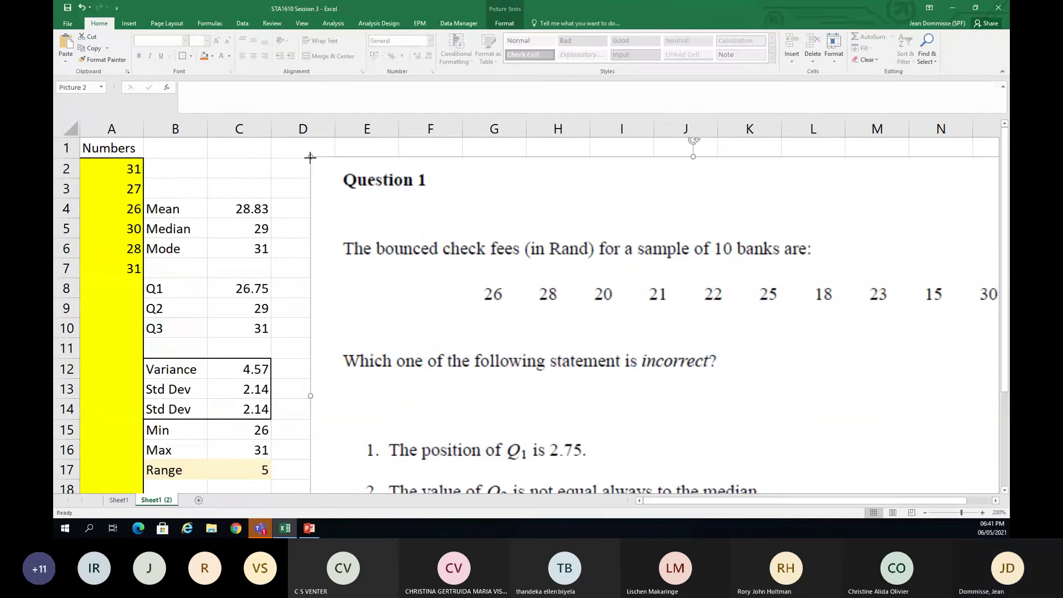
Shrink the Question 1 picture and move it beside the statistics table so the data and answer options fit in view
drag(536, 273, 591, 235)
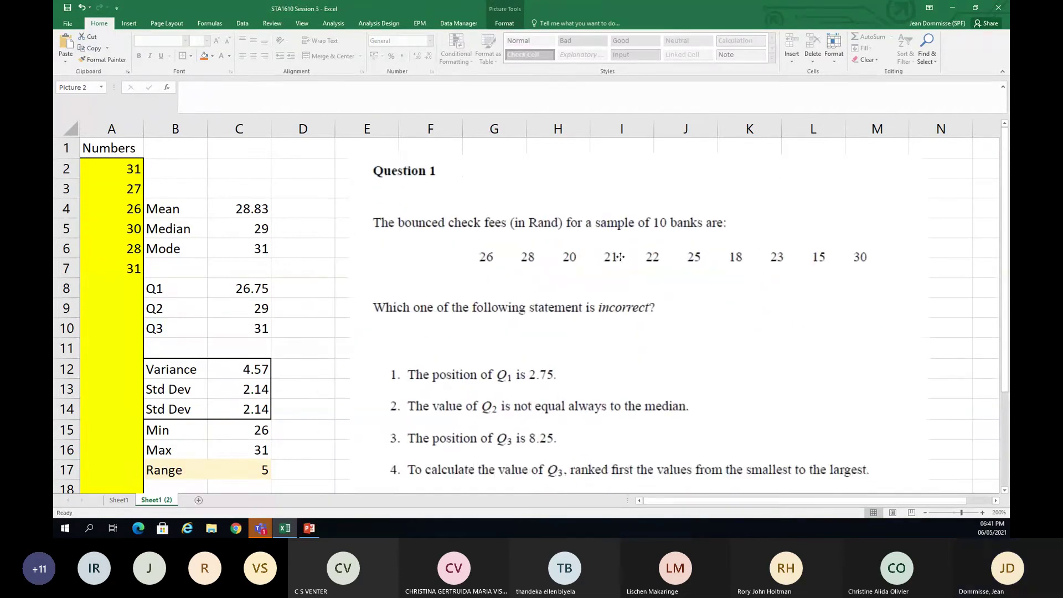
drag(352, 157, 485, 236)
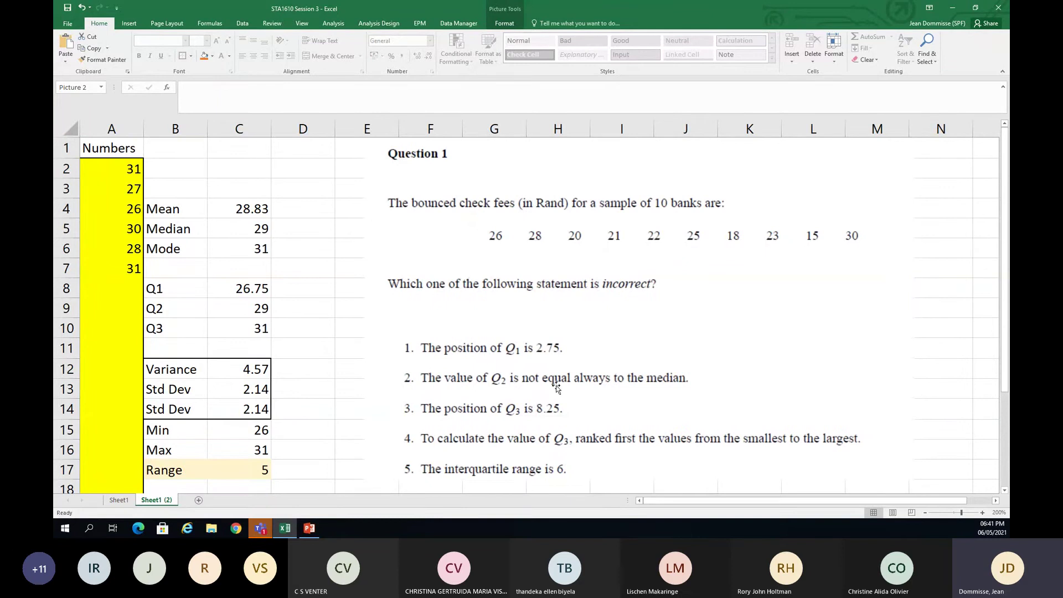
Replace the numbers in A2:A7 with the first six bounced check fees: 26, 28, 20, 21, 22 and 25
click(119, 170)
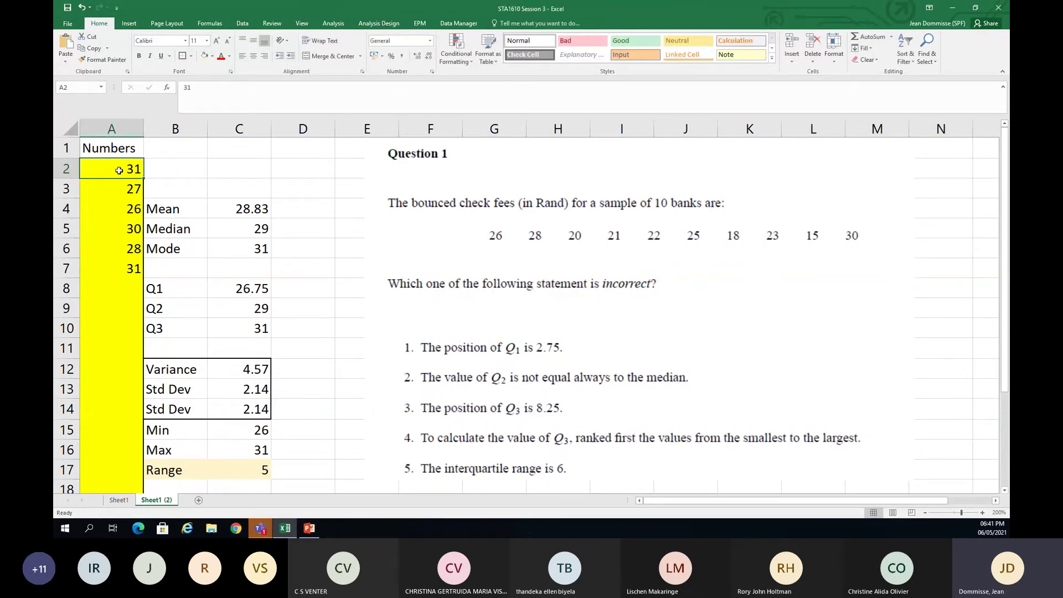
text(26)
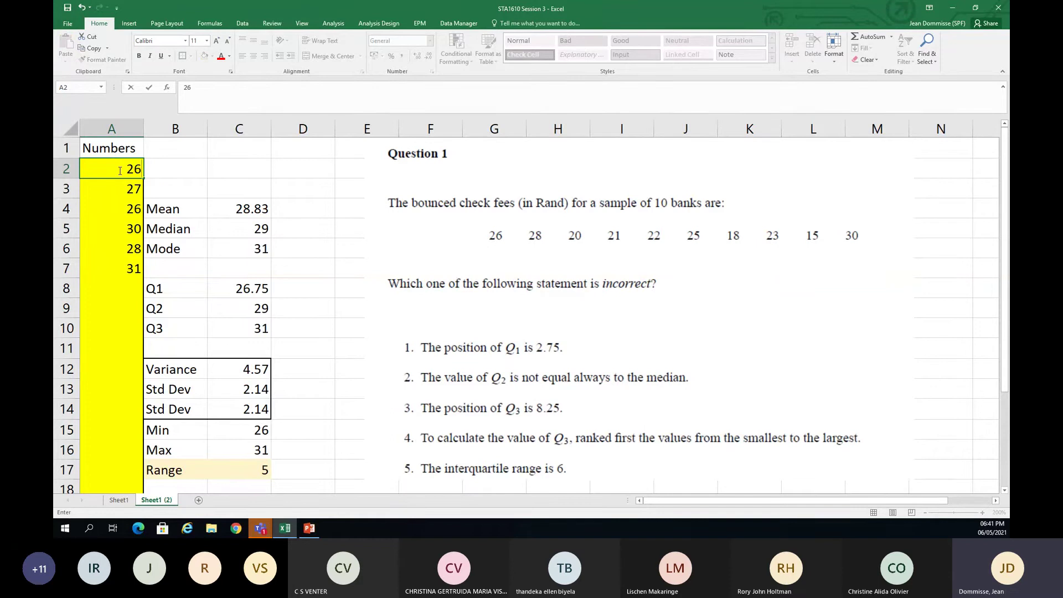
key(Return)
text(28)
key(Return)
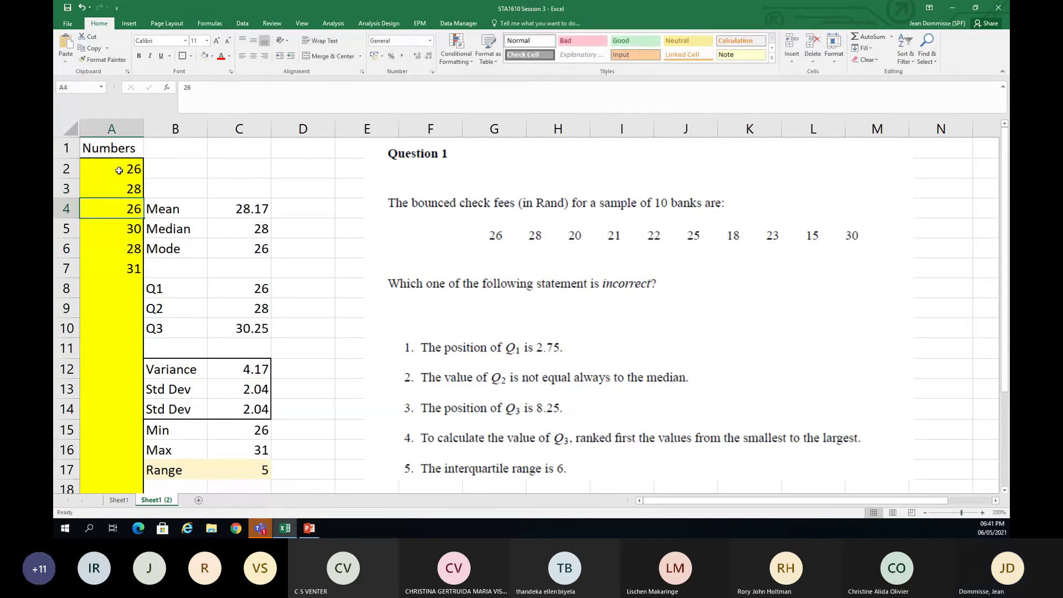
text(20)
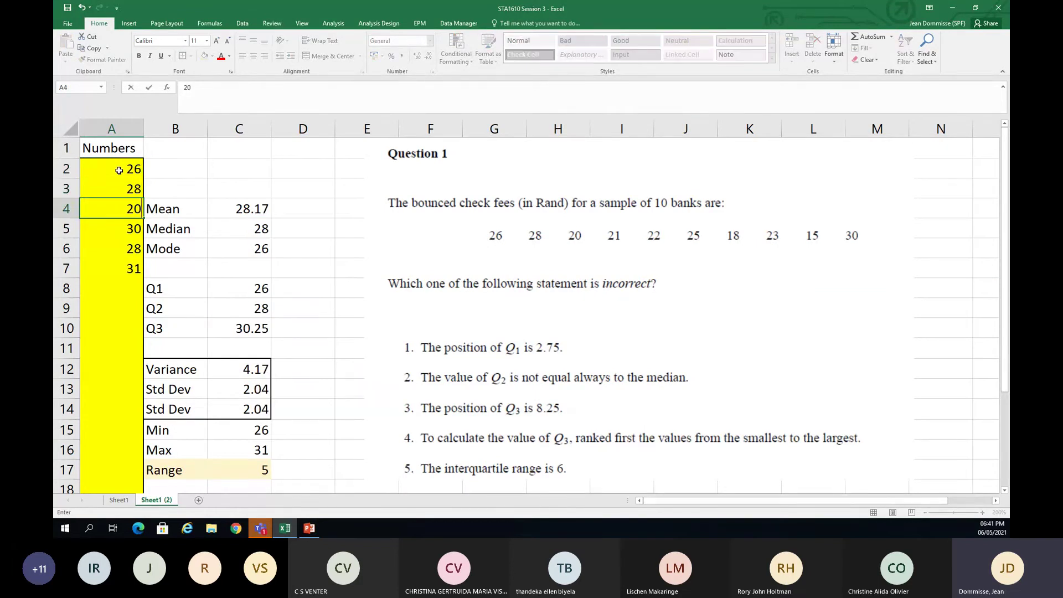
key(Return)
text(21)
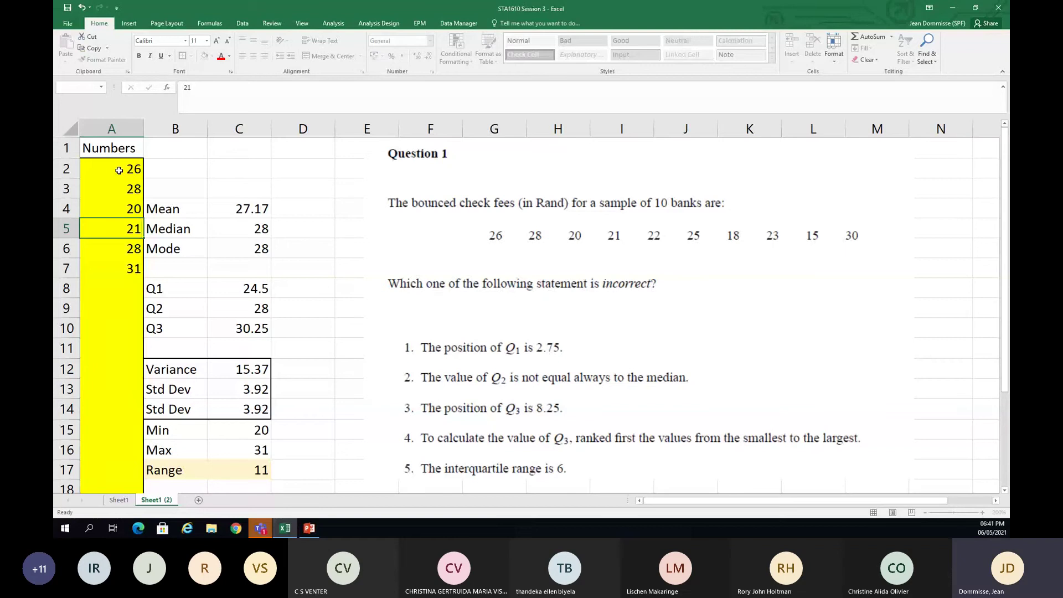
key(Return)
text(22)
key(Return)
text(2)
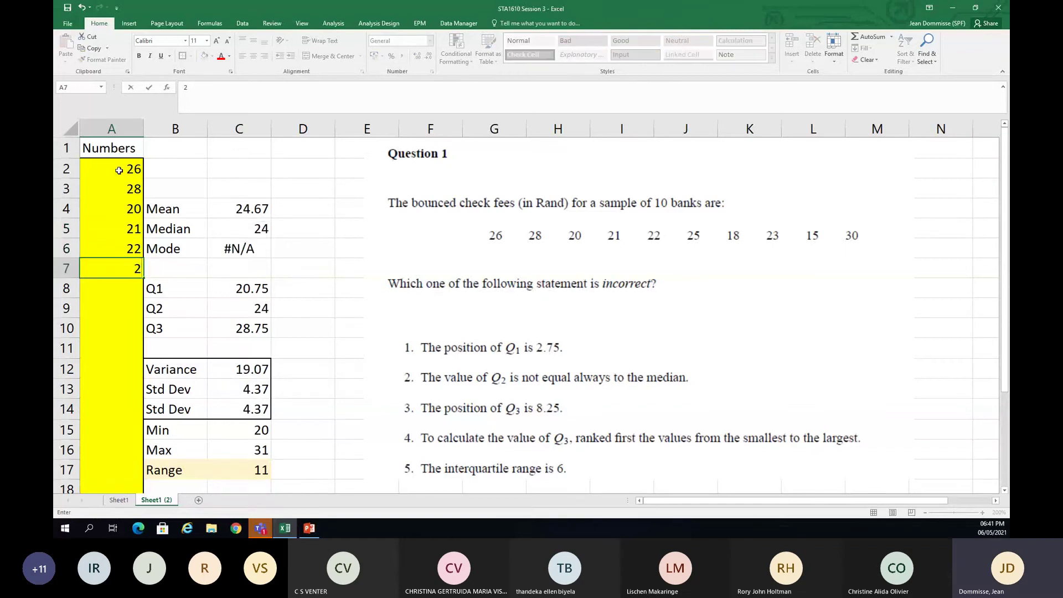
text(5)
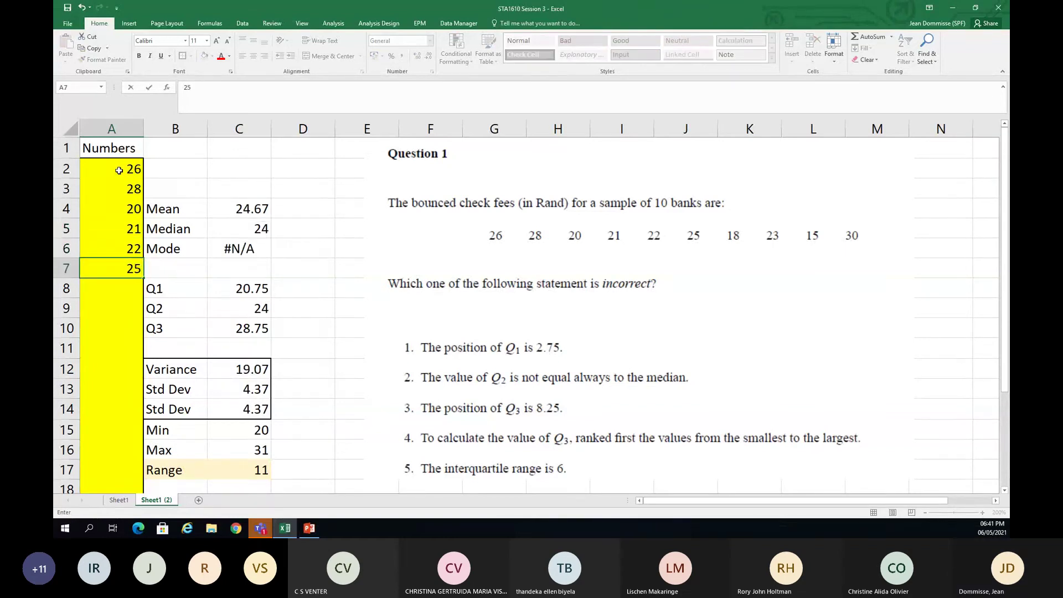
key(Return)
Add the remaining bounced check fees 18, 23, 15 and 30 in cells A8:A11
text(18)
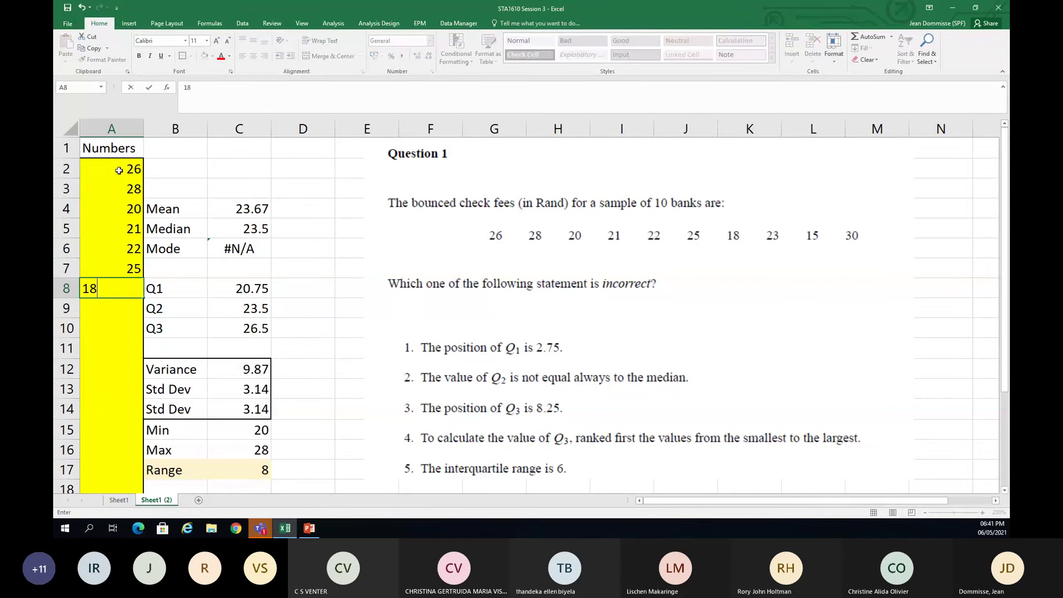
key(Return)
text(23)
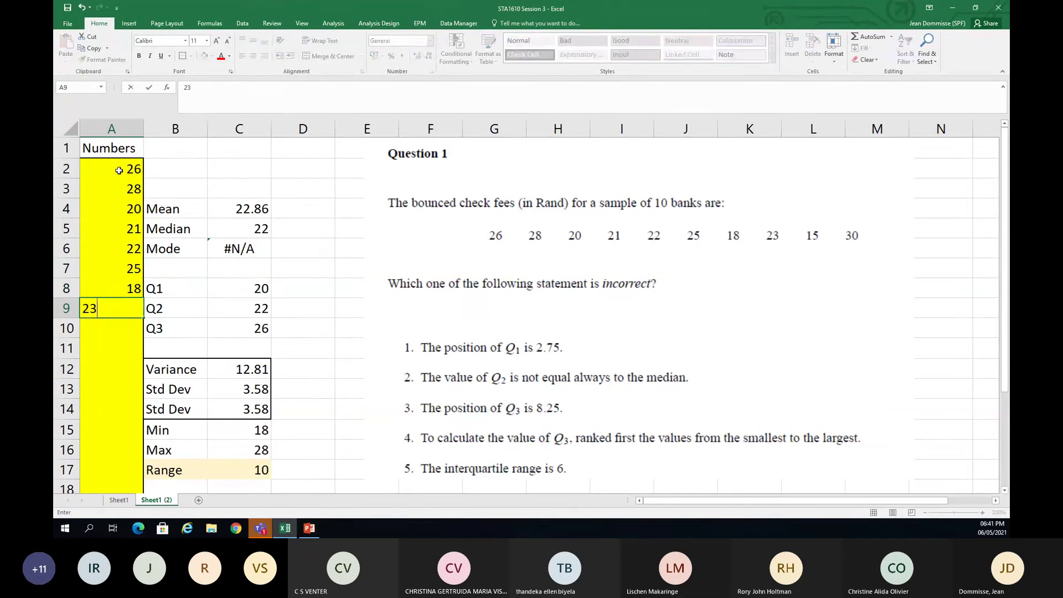
key(Return)
text(15)
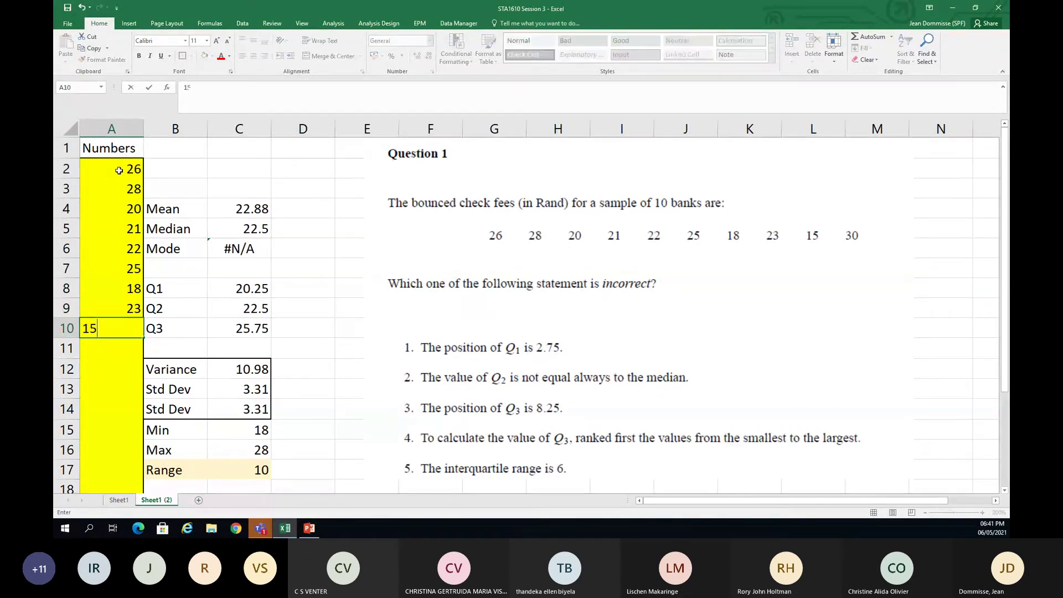
key(Return)
text(30)
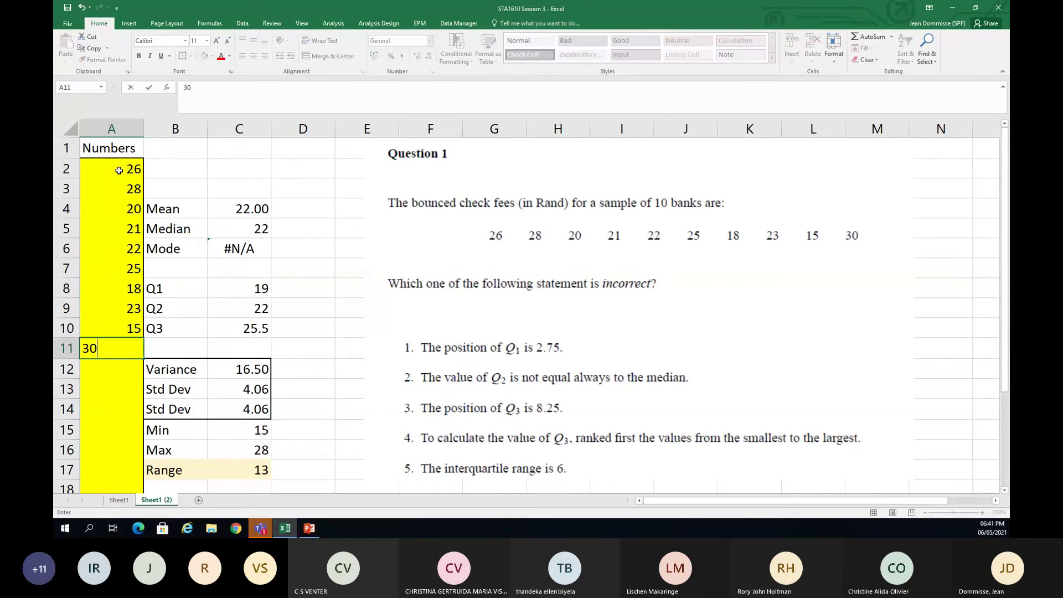
key(Return)
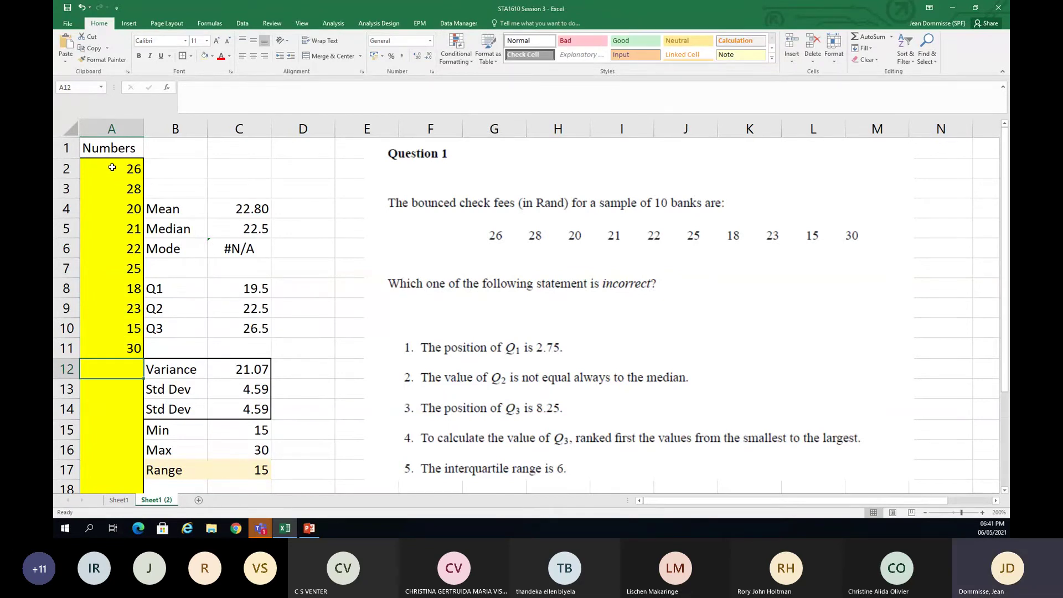
Check the numbers in A2:A11 one by one against the Question 1 data
click(112, 168)
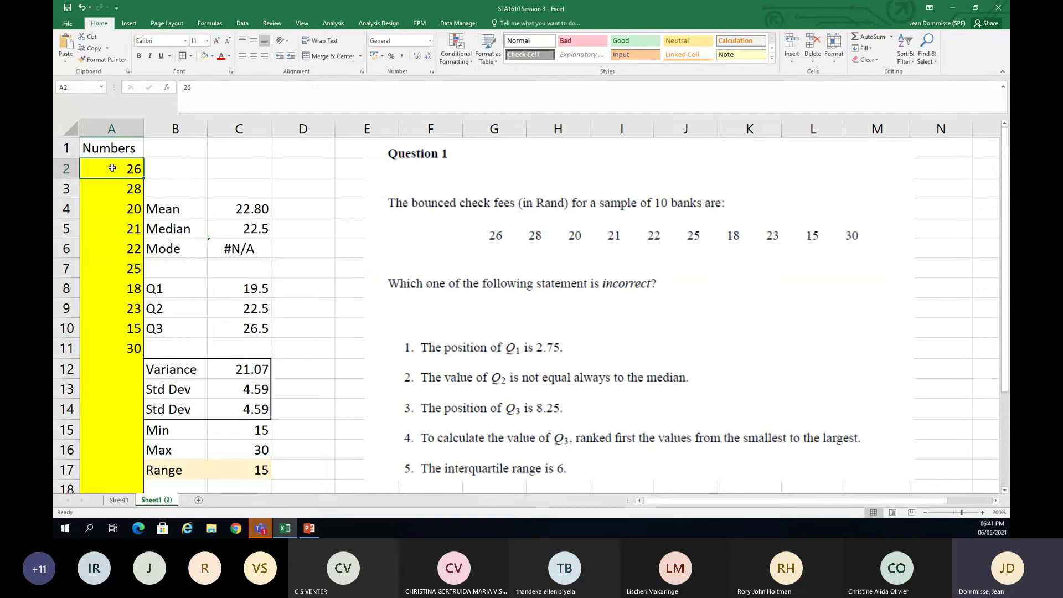
key(Down)
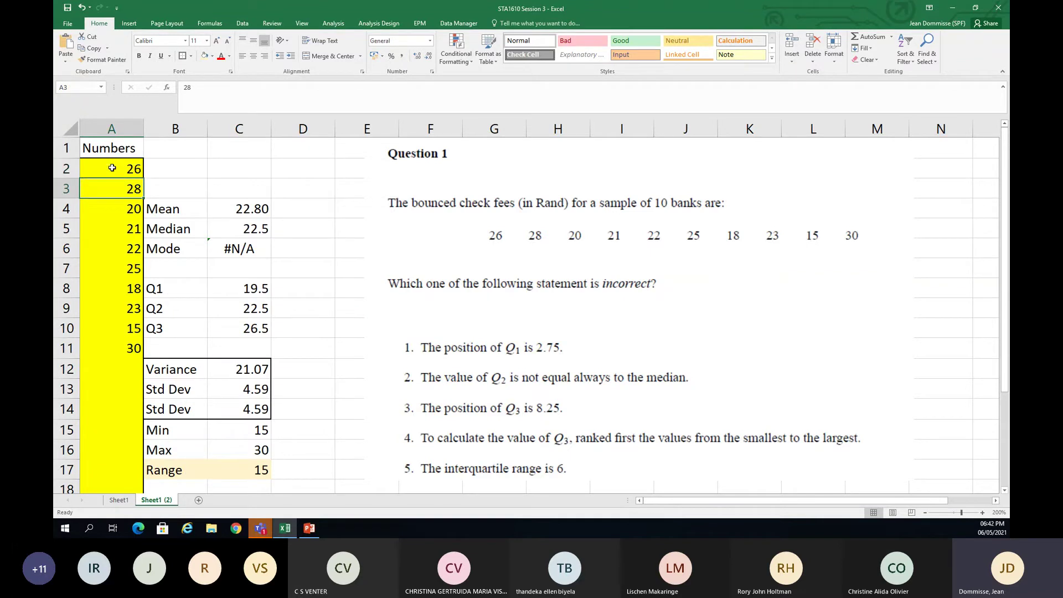
key(Down)
key(Down)
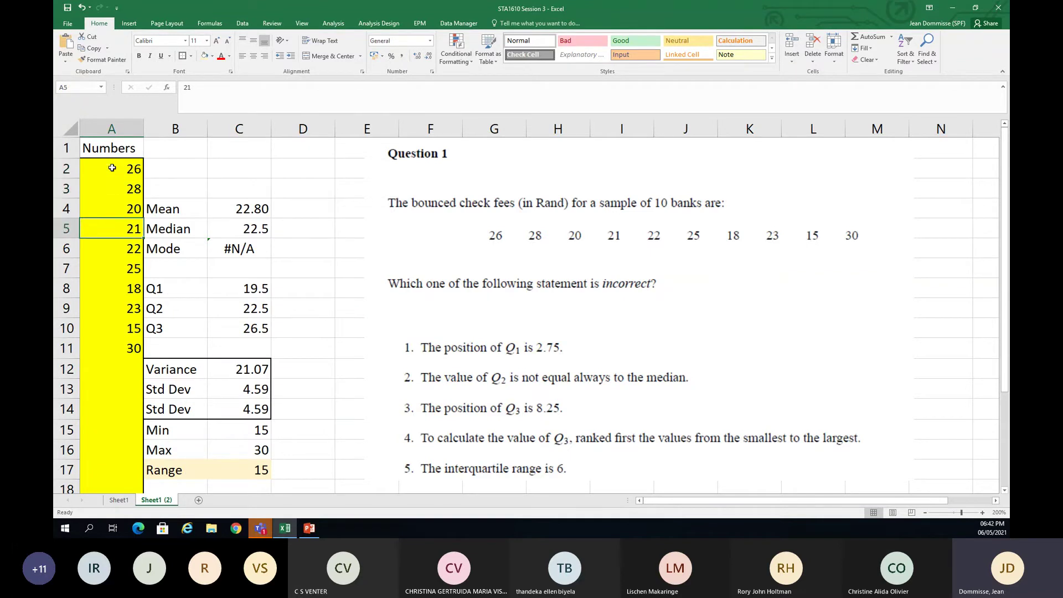
key(Down)
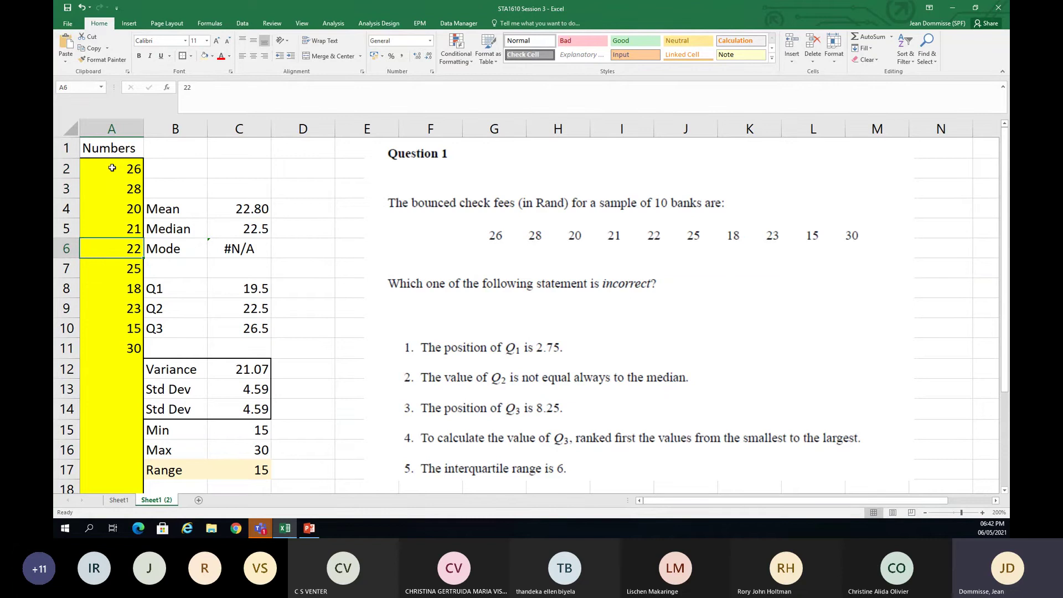
key(Down)
key(Down)
key(Down)
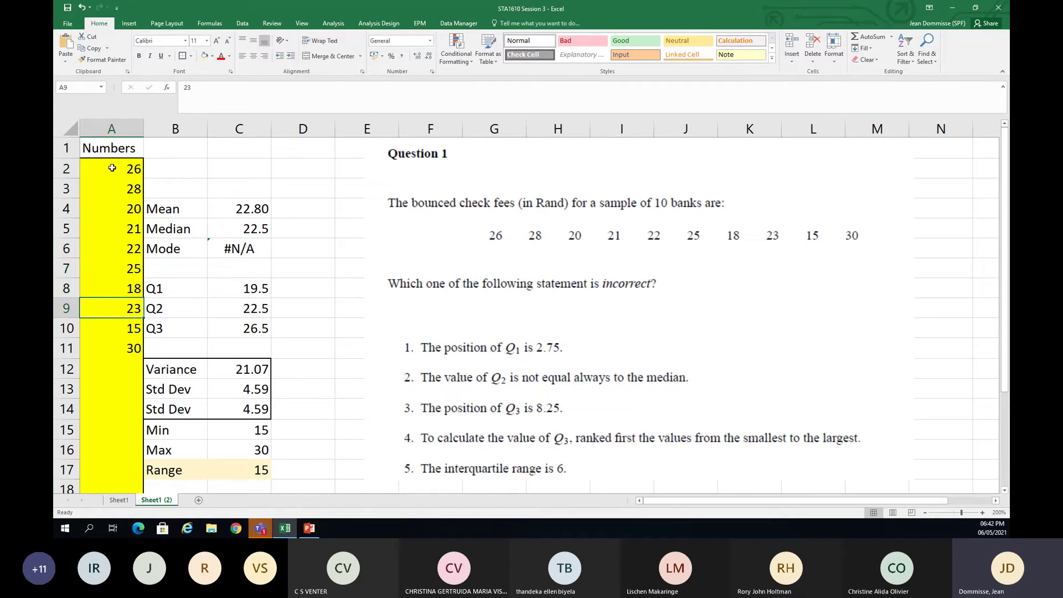
key(Down)
key(Down)
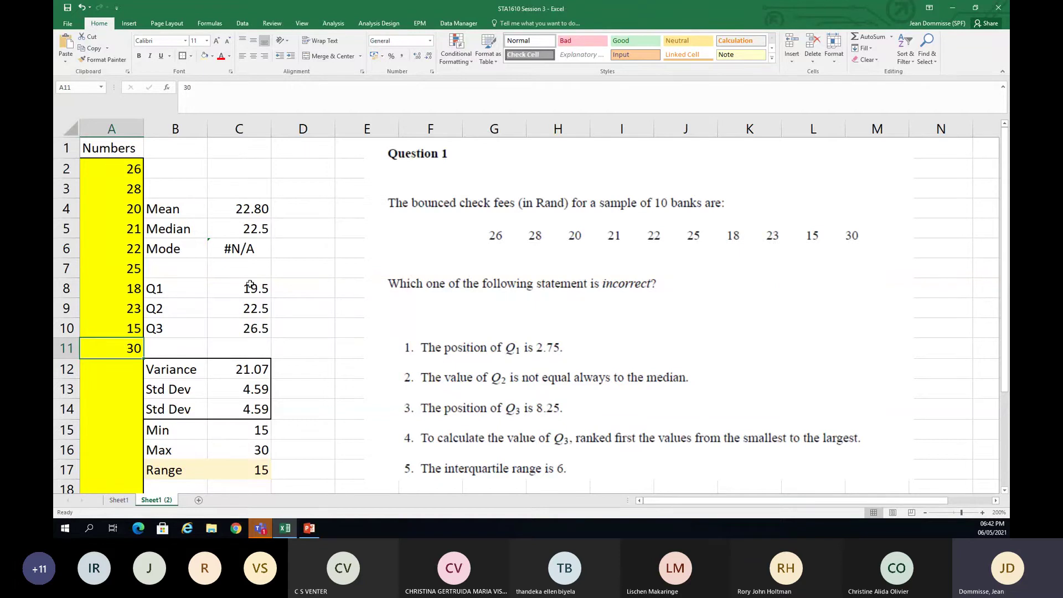
Highlight the Mode result in C6 and the empty cell D6 beside it with an orange fill
click(294, 265)
click(238, 245)
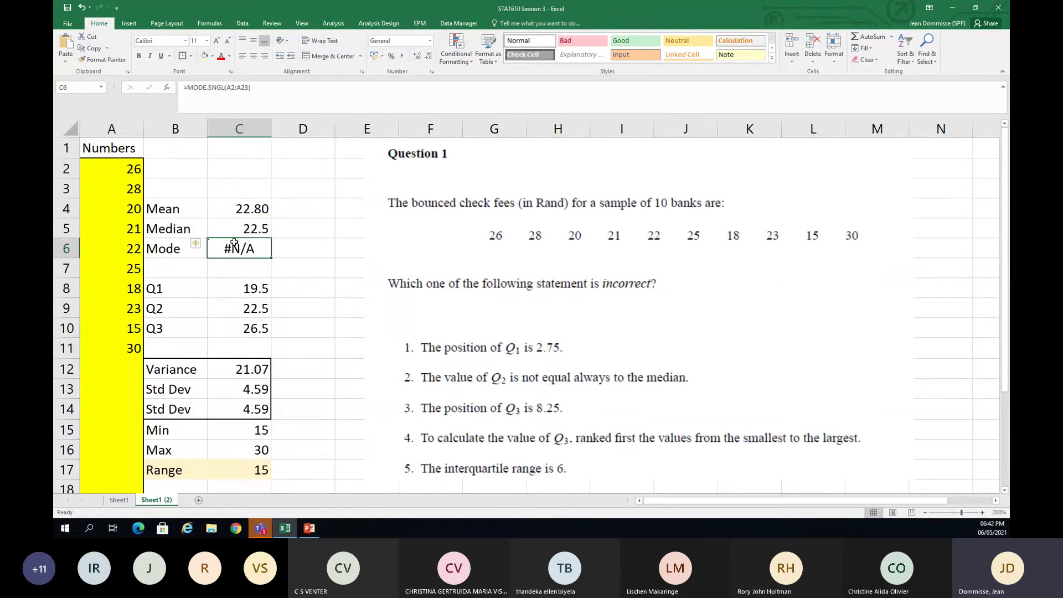
click(211, 56)
click(263, 79)
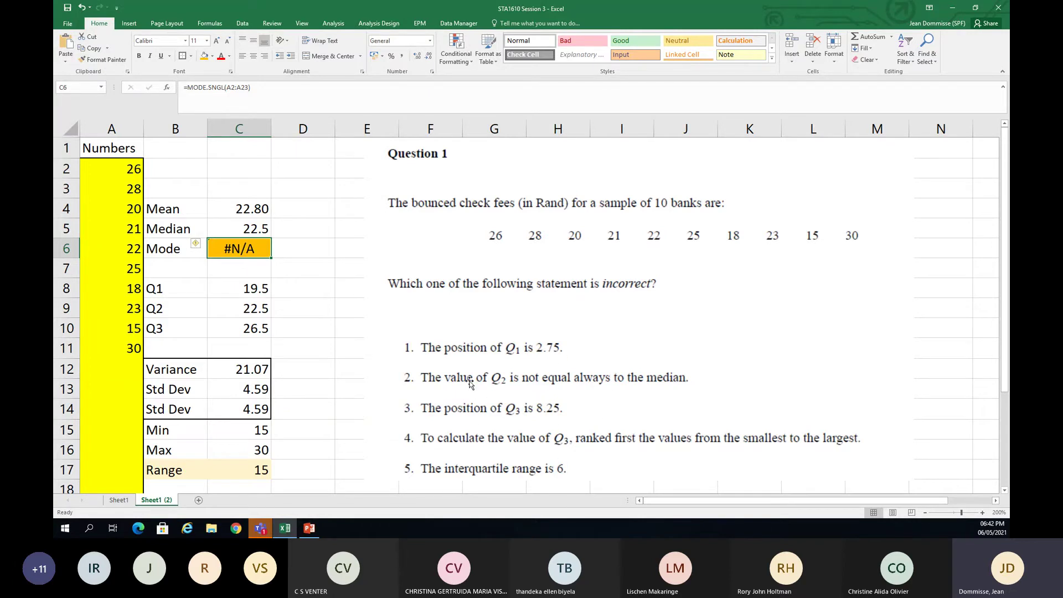
click(301, 250)
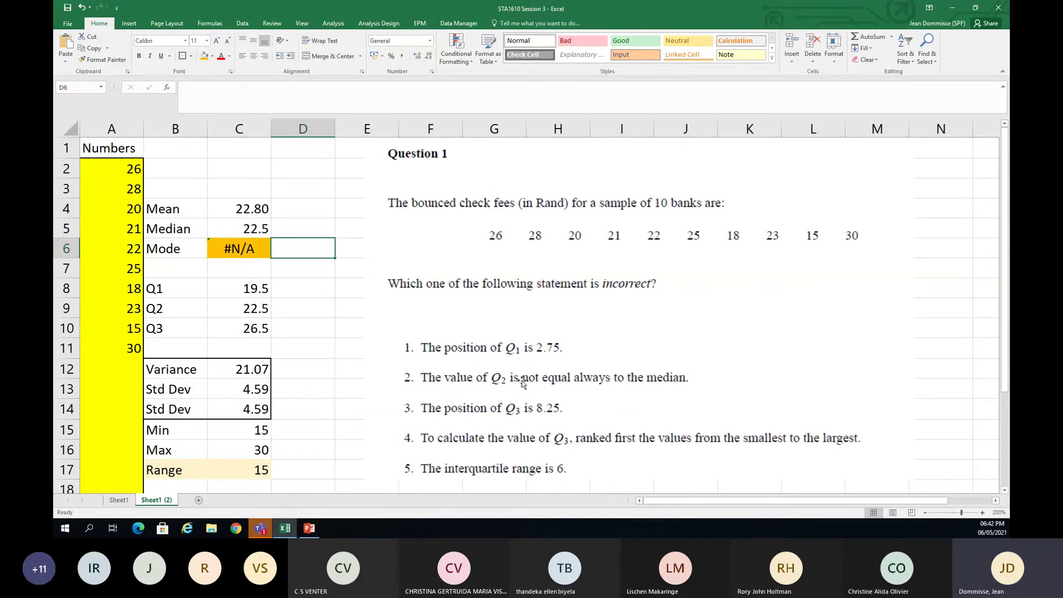
click(204, 57)
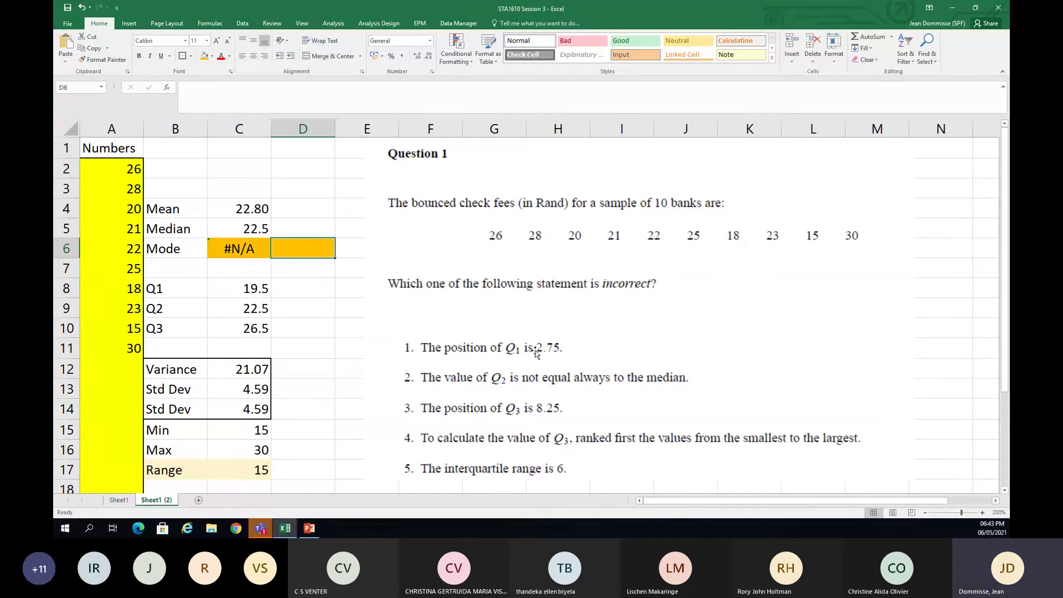
Add the heading "Position" in D7 above the quartile rows
click(301, 271)
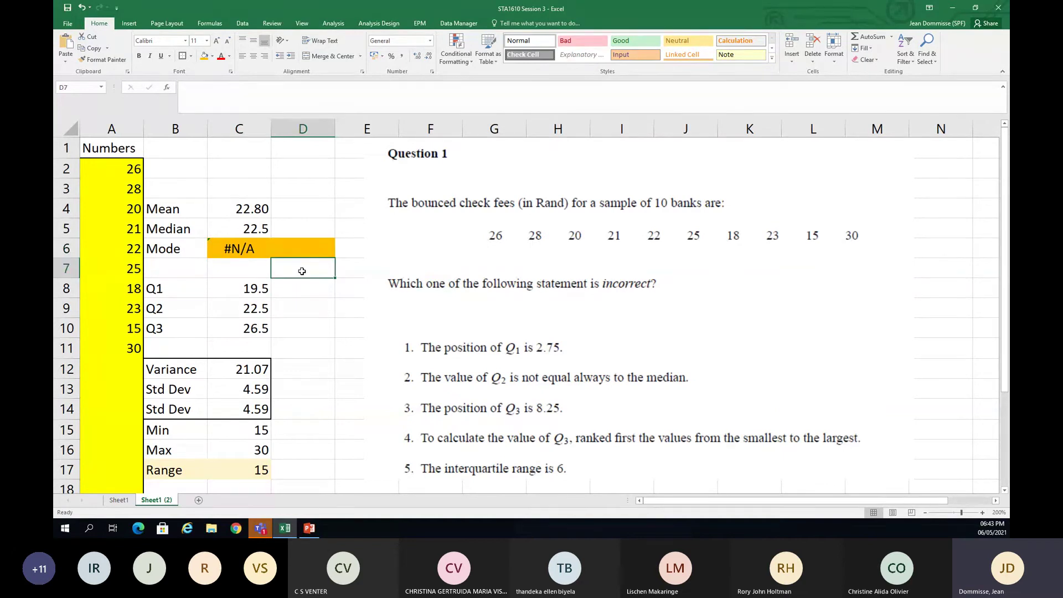
text(Po)
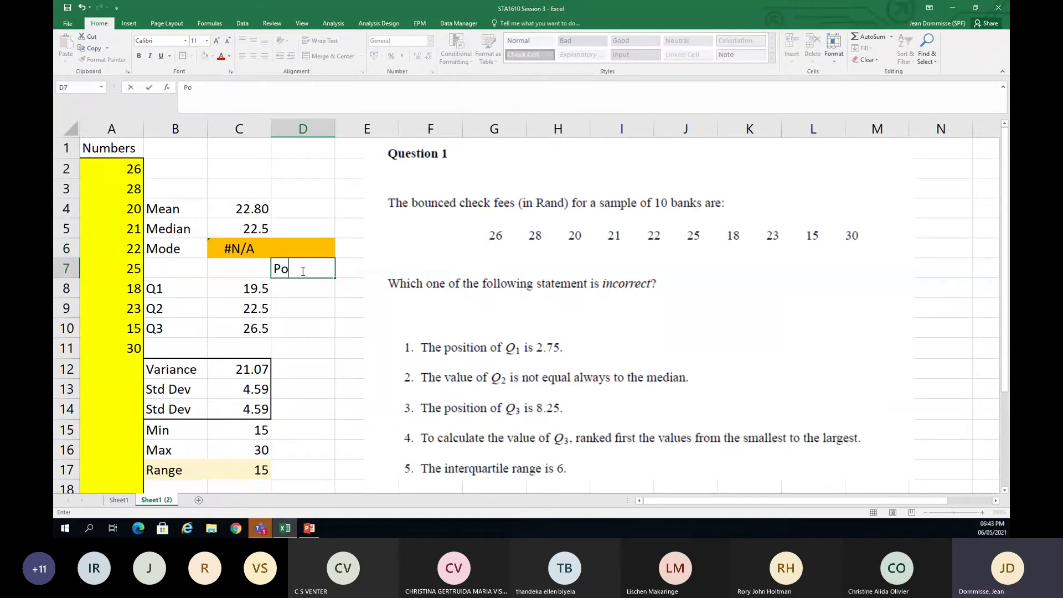
text(sition)
key(Return)
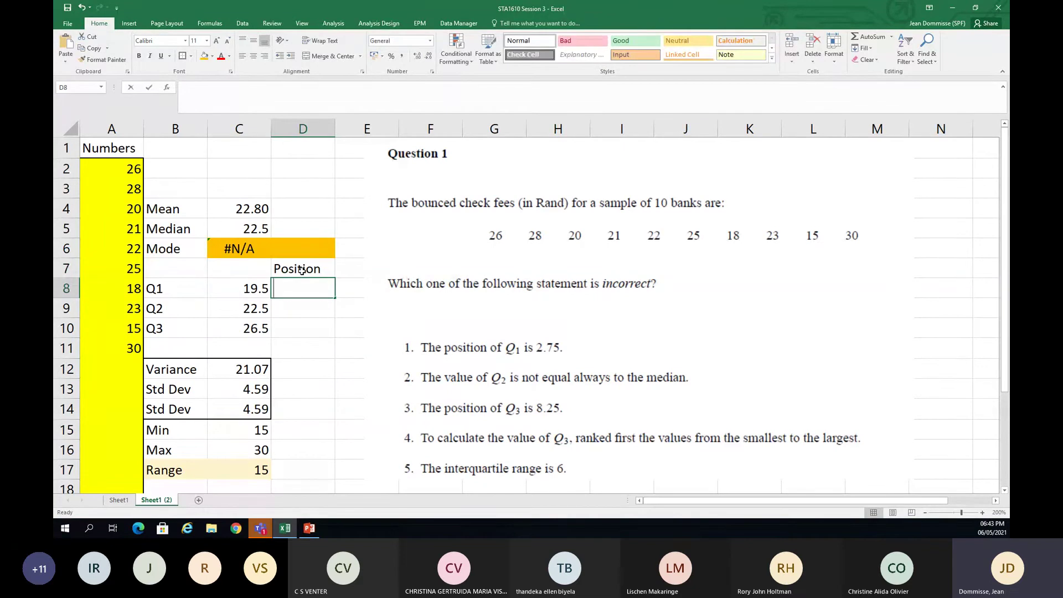
Enter =COUNT(A2:A23)/4 in D8 as the position of Q1
text(=()
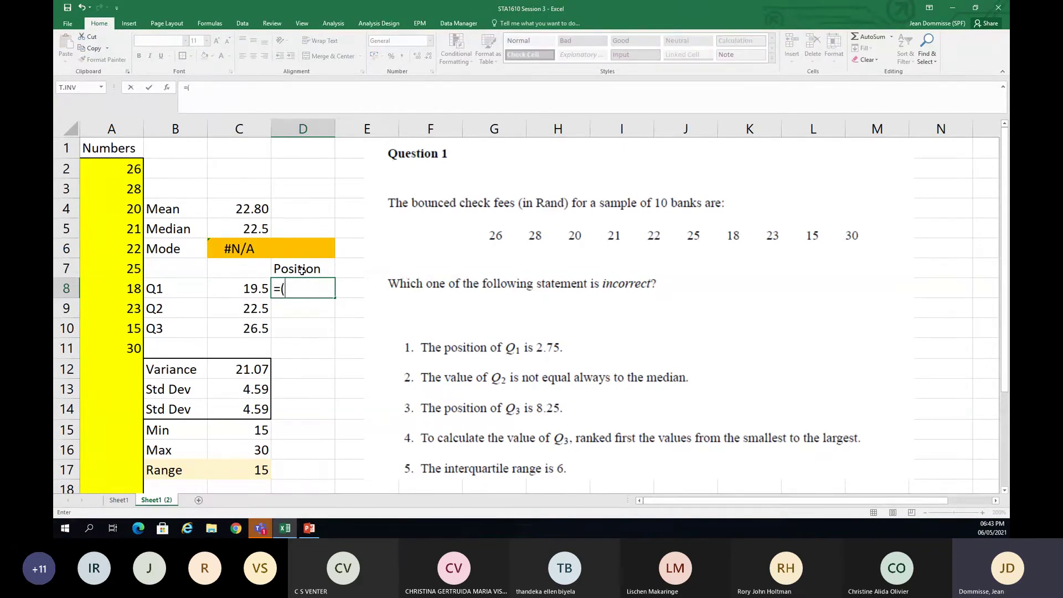
text(c)
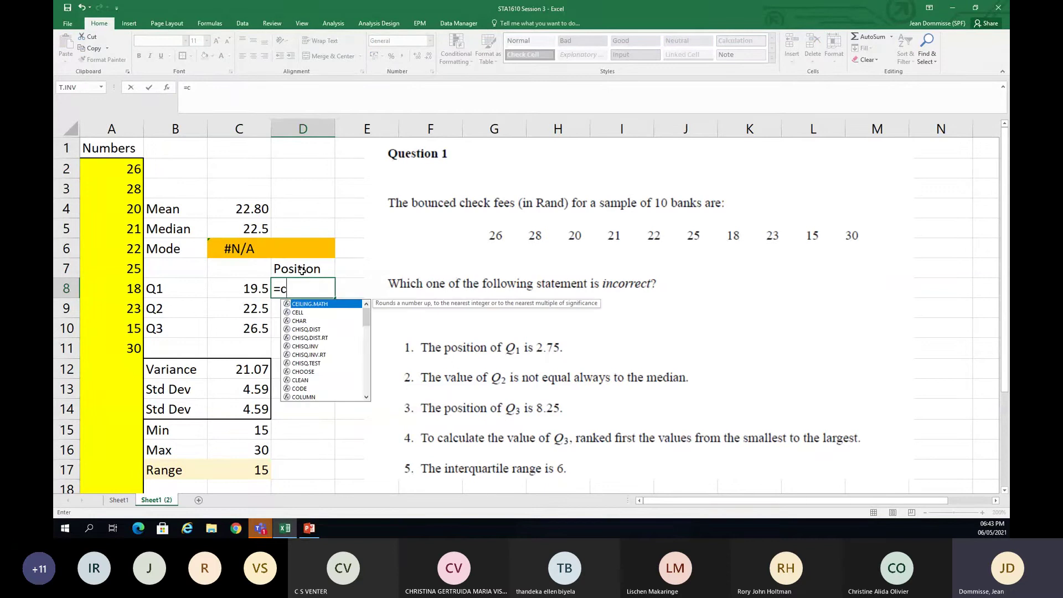
text(ount()
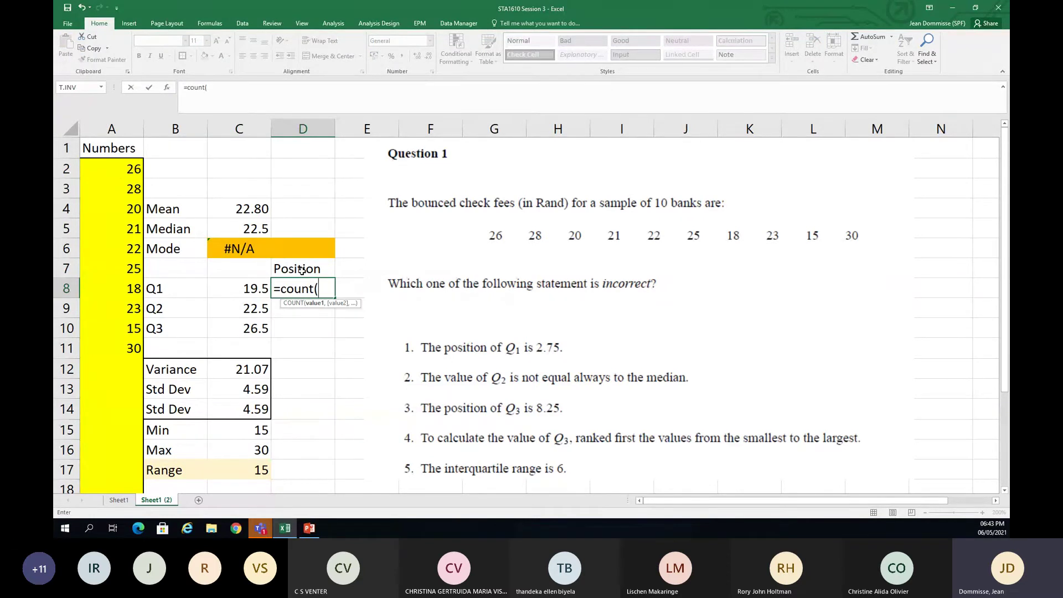
drag(122, 168, 110, 445)
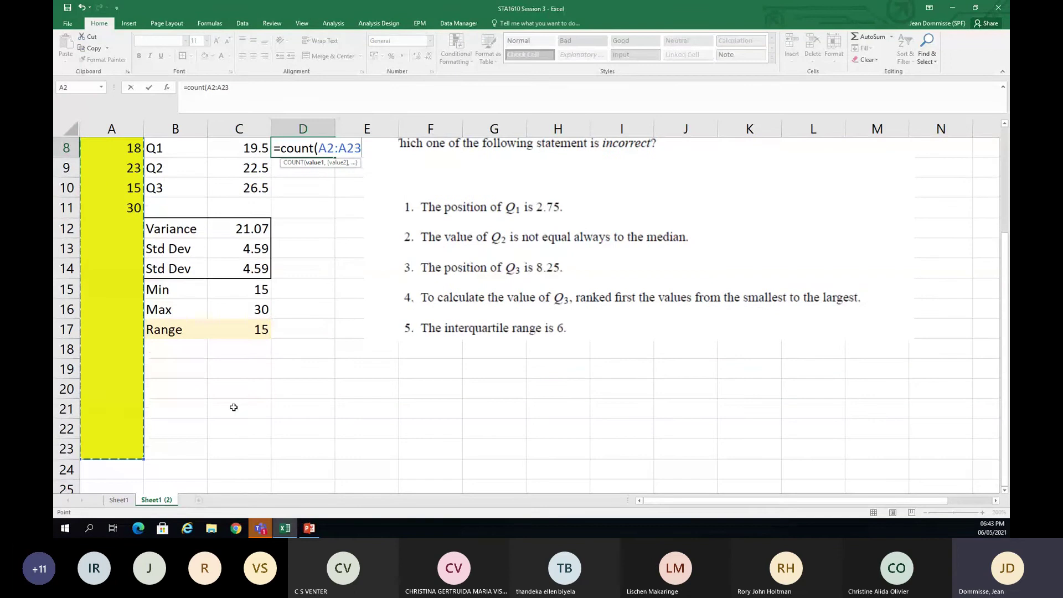
text()/)
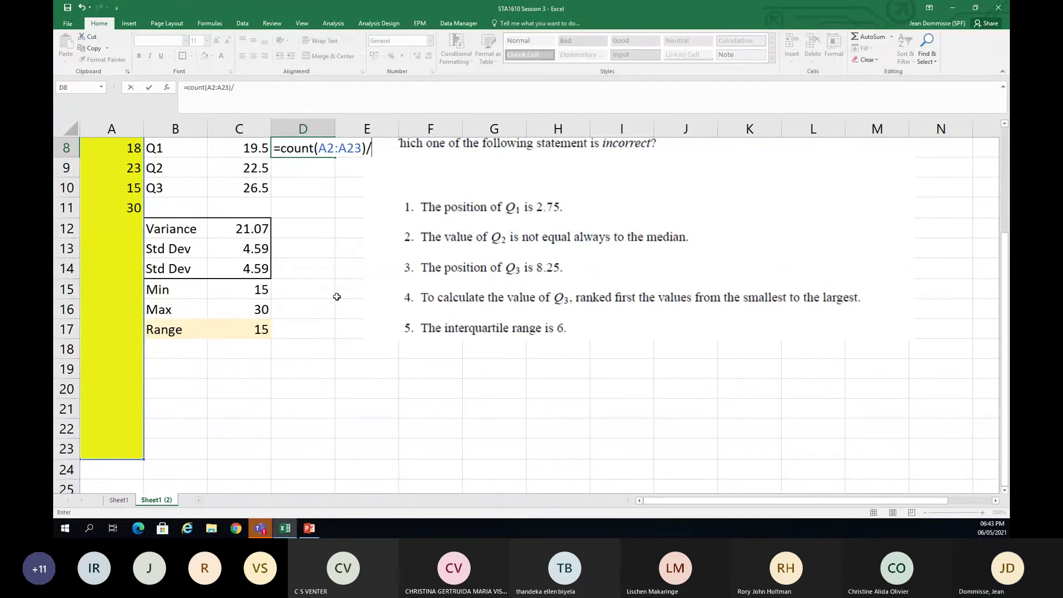
scroll(338, 296, up, 1)
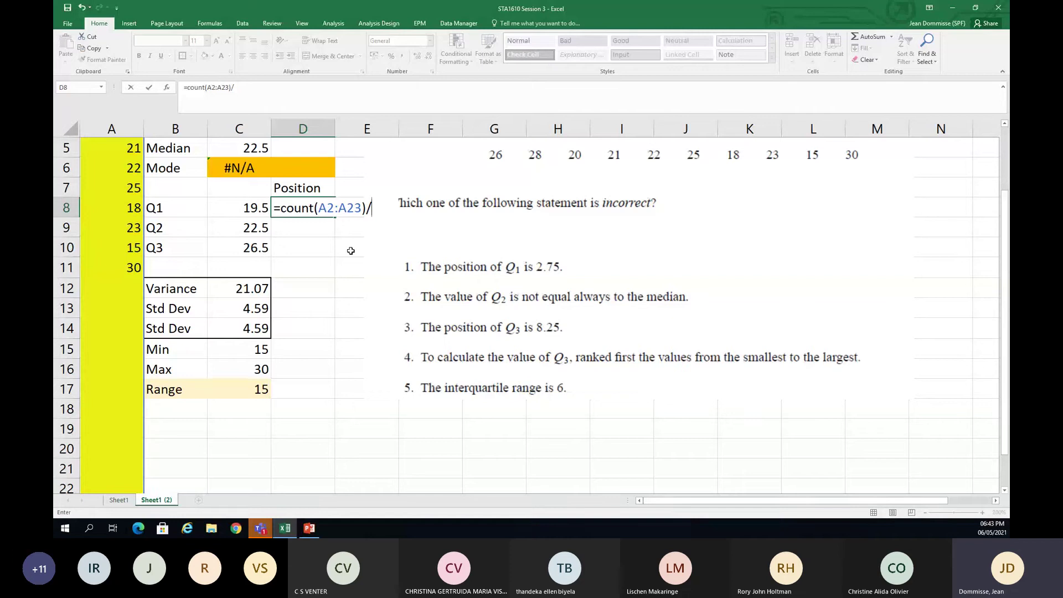
key(Return)
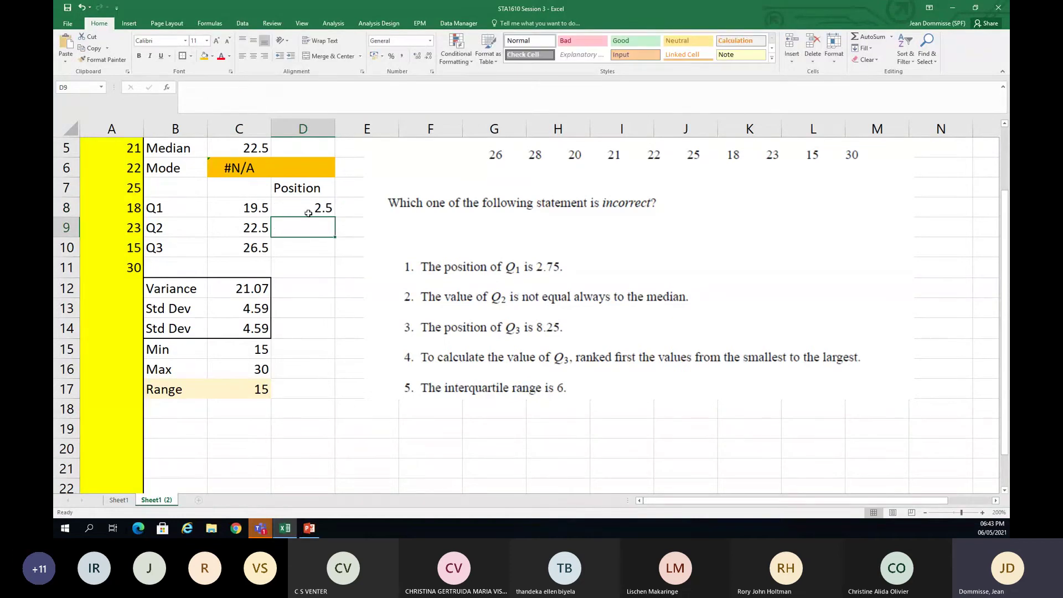
Correct the Q1 position formula in D8 to =(COUNT(A2:A23)+1)/4
click(312, 204)
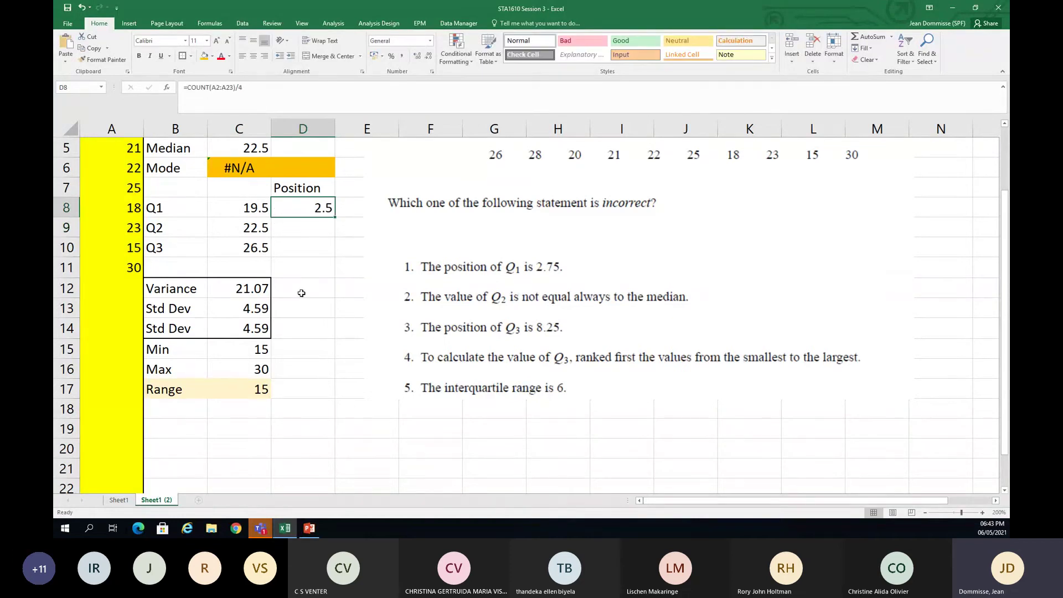
scroll(301, 292, up, 1)
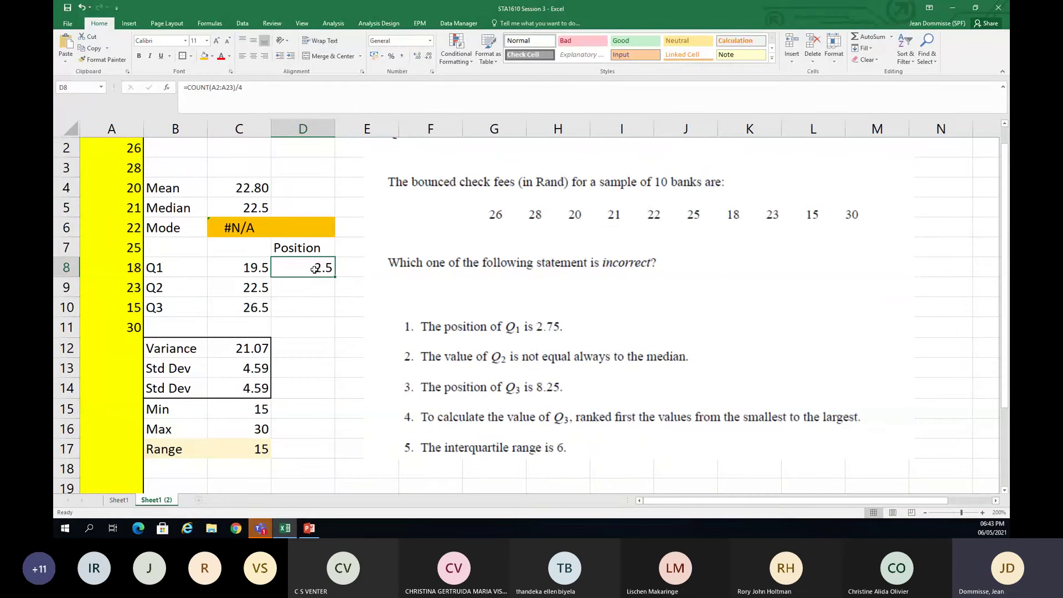
click(236, 87)
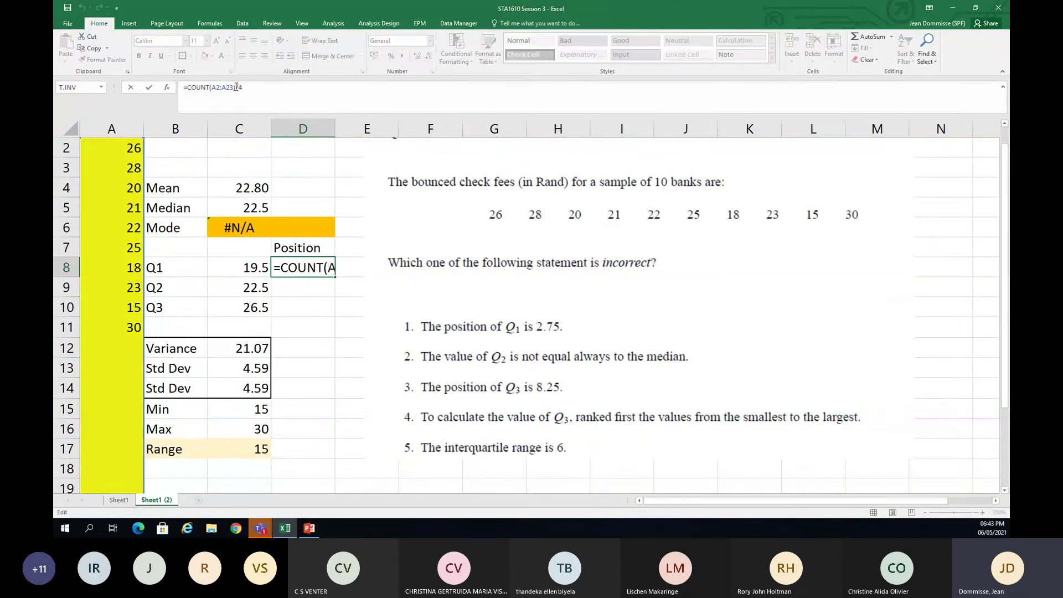
text(+)
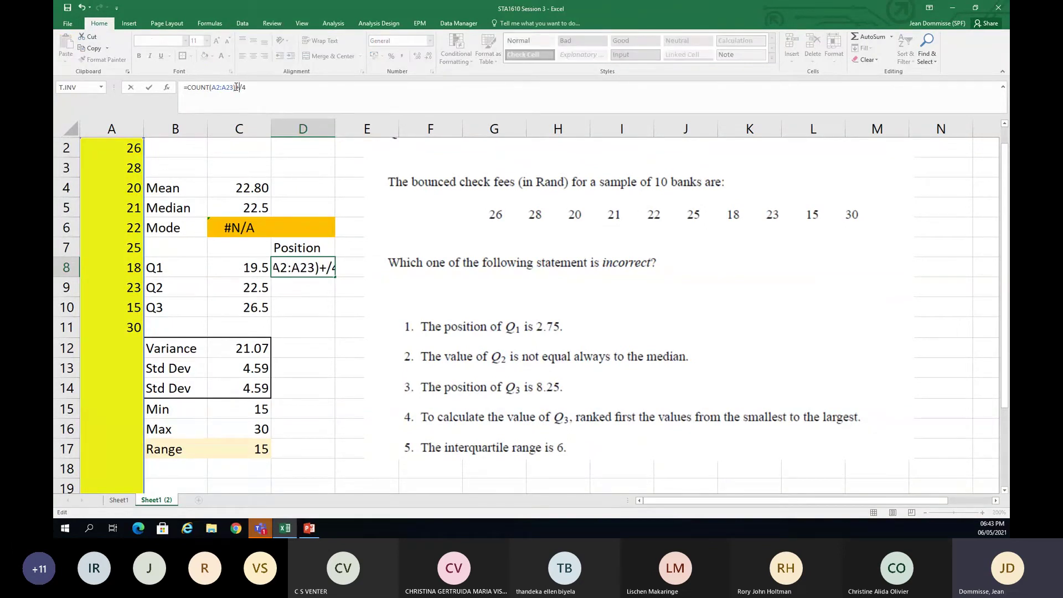
text())
click(193, 94)
text(()
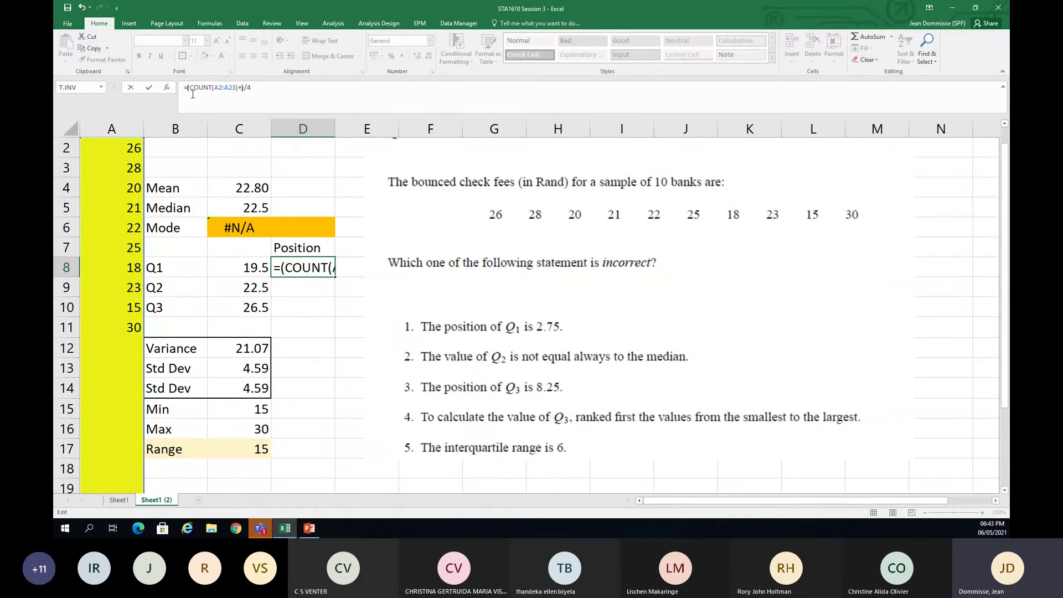
key(Return)
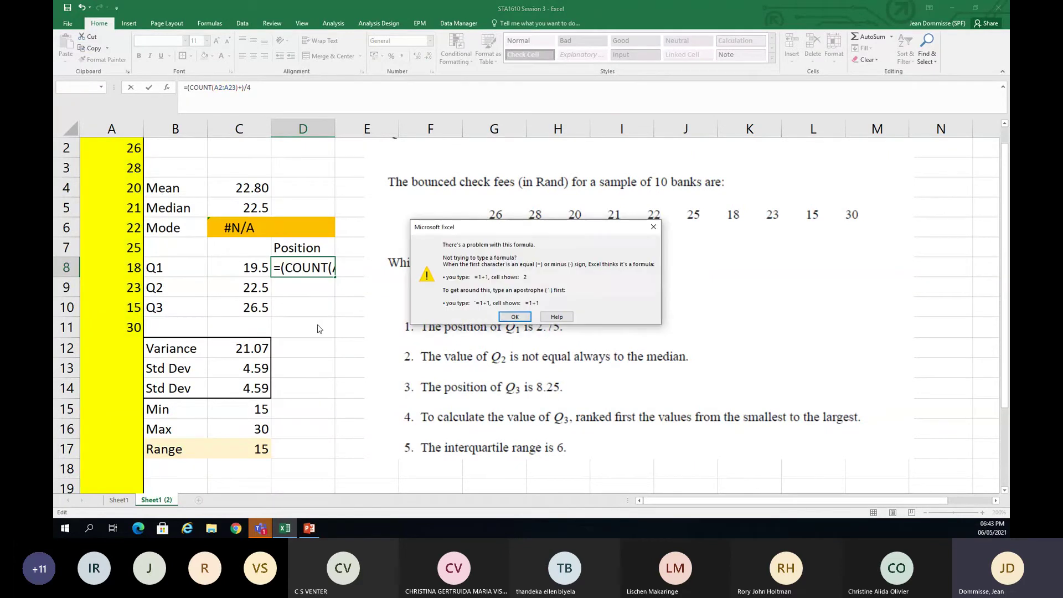
click(514, 319)
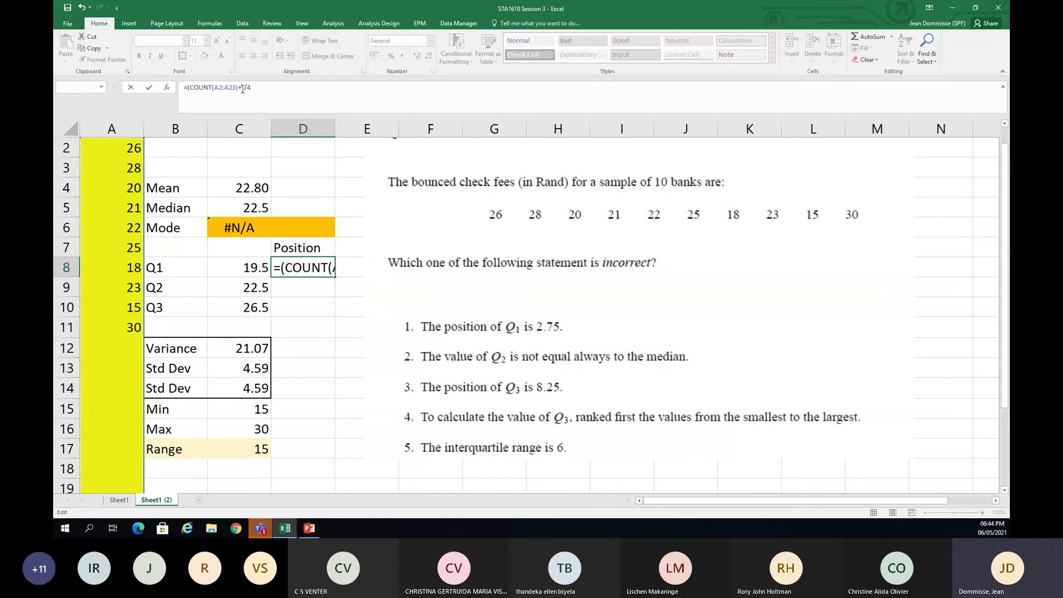
text(1))
key(Return)
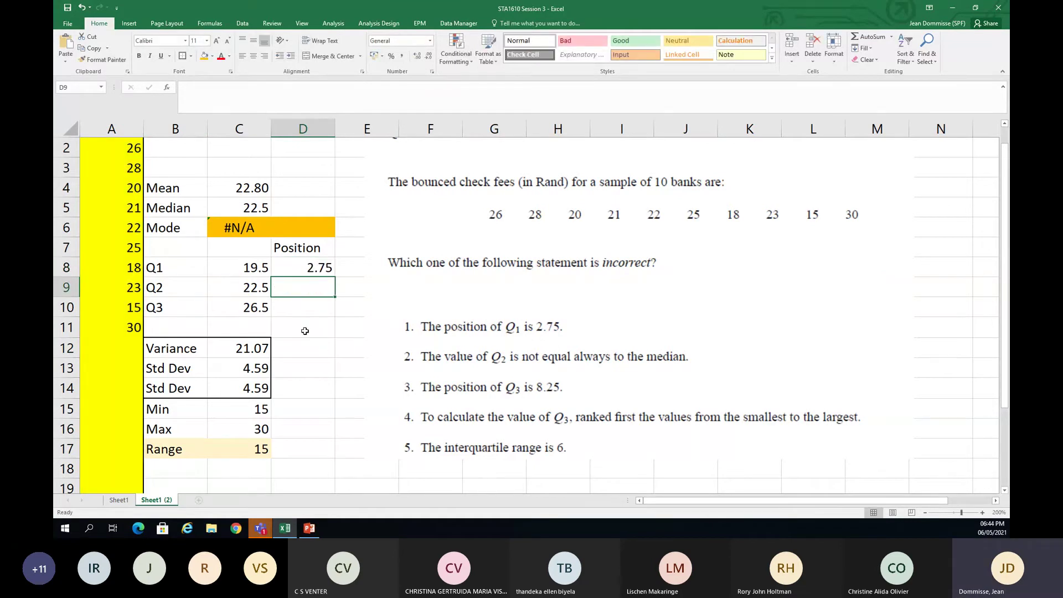
Review the Q1 position formula in D8 and fill it down to D10 for Q2 and Q3
click(302, 268)
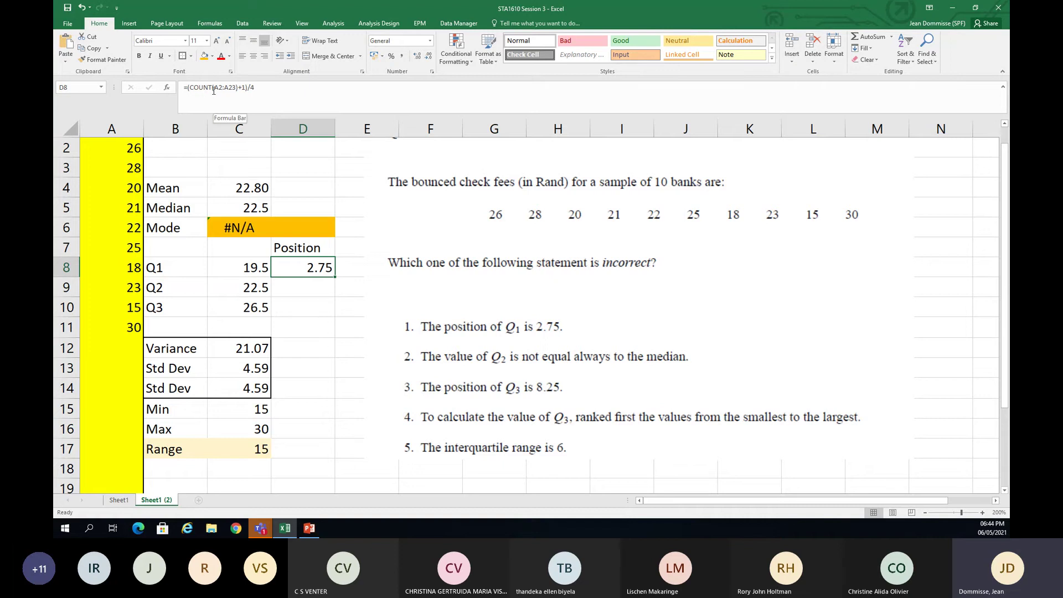
click(305, 300)
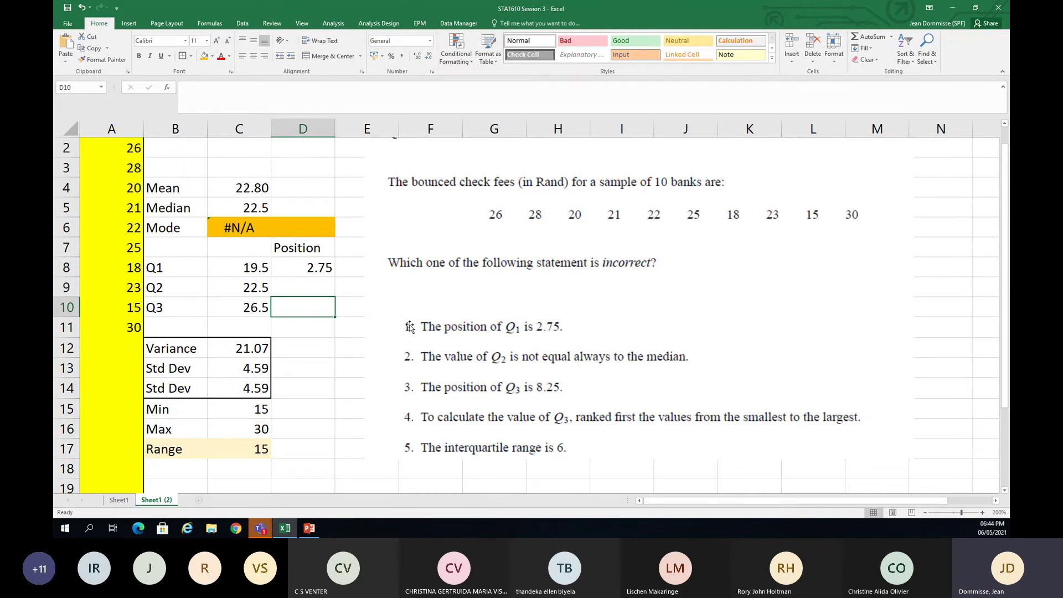
click(308, 288)
click(331, 270)
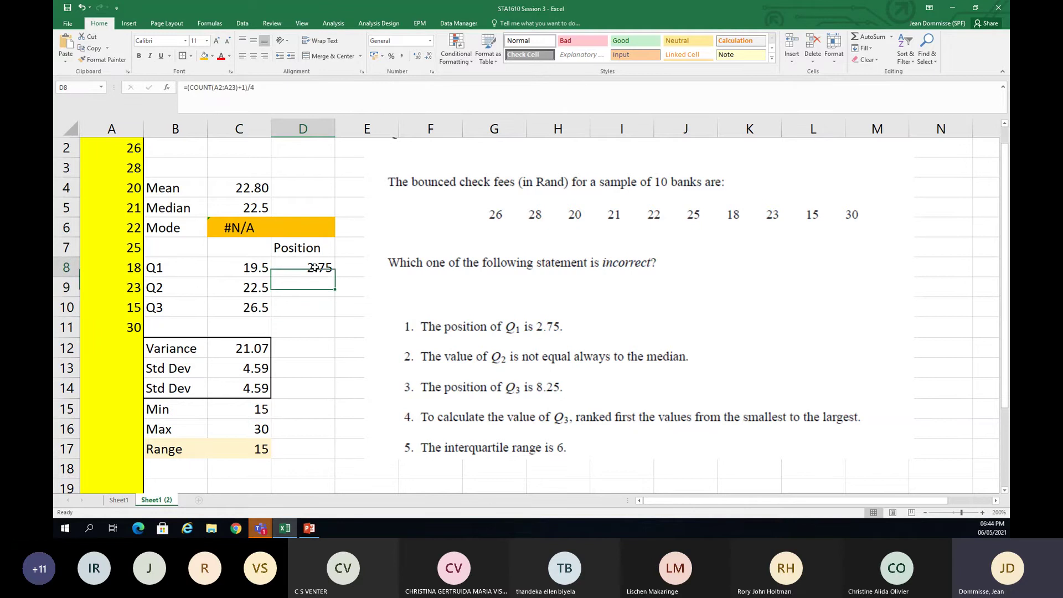
drag(338, 275, 337, 317)
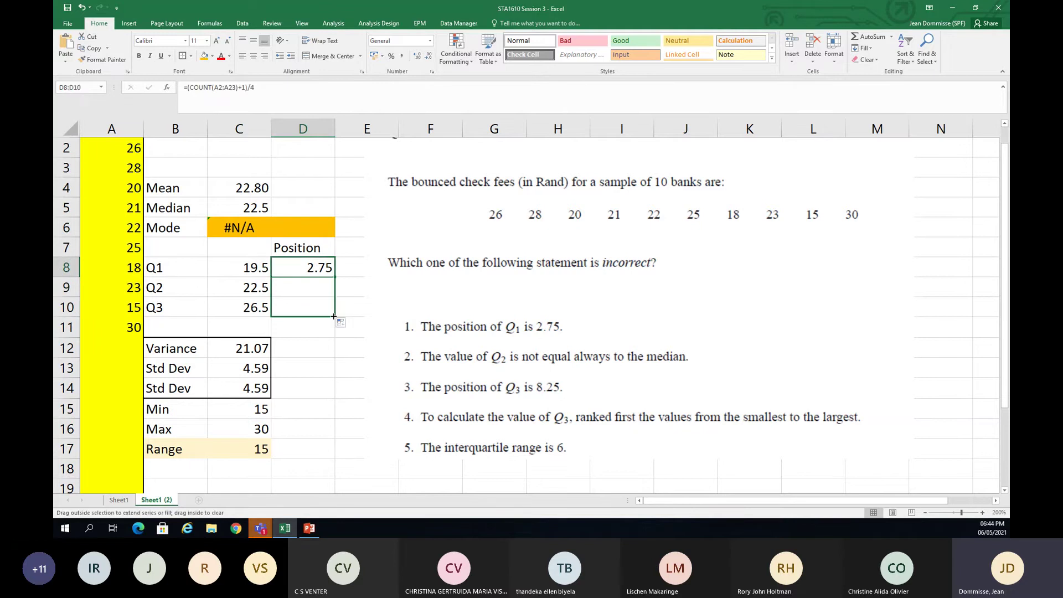
Multiply the Q2 position formula in D9 by 2, accepting the correction to =2*((COUNT(A3:A24)+1))/4
double_click(312, 287)
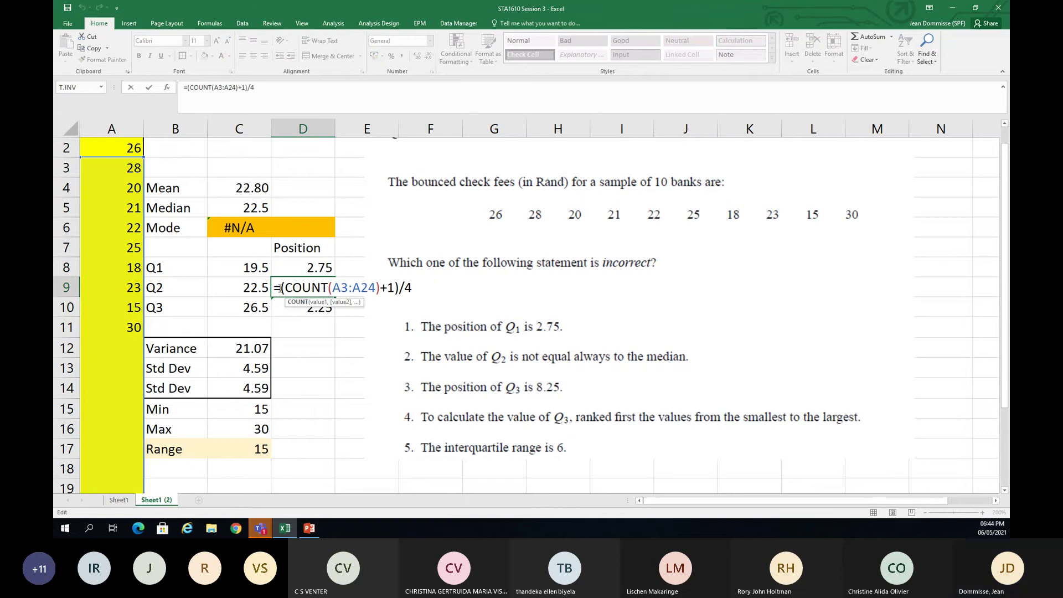
click(281, 289)
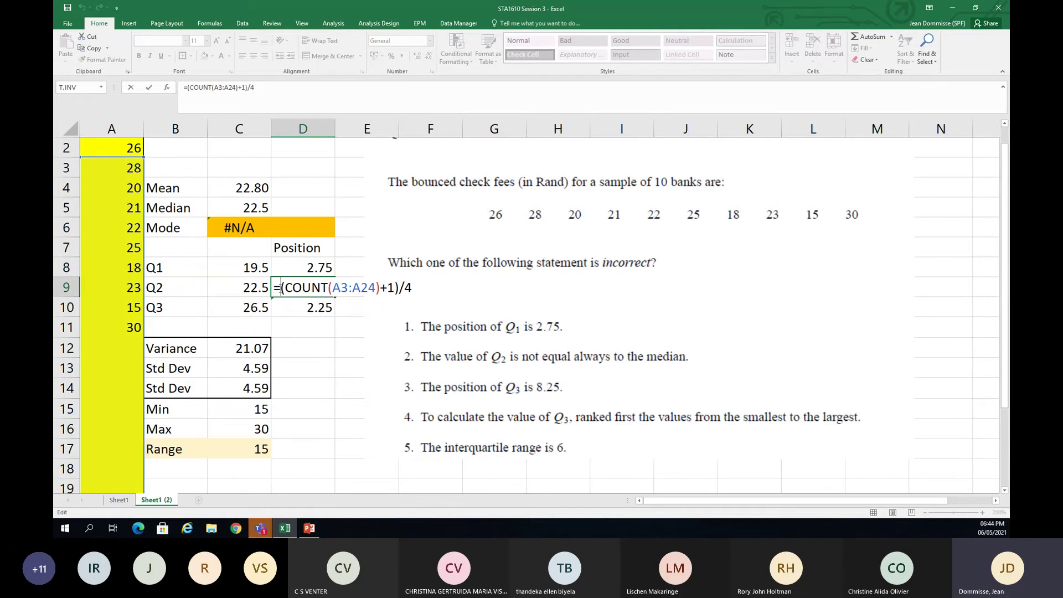
text(2)
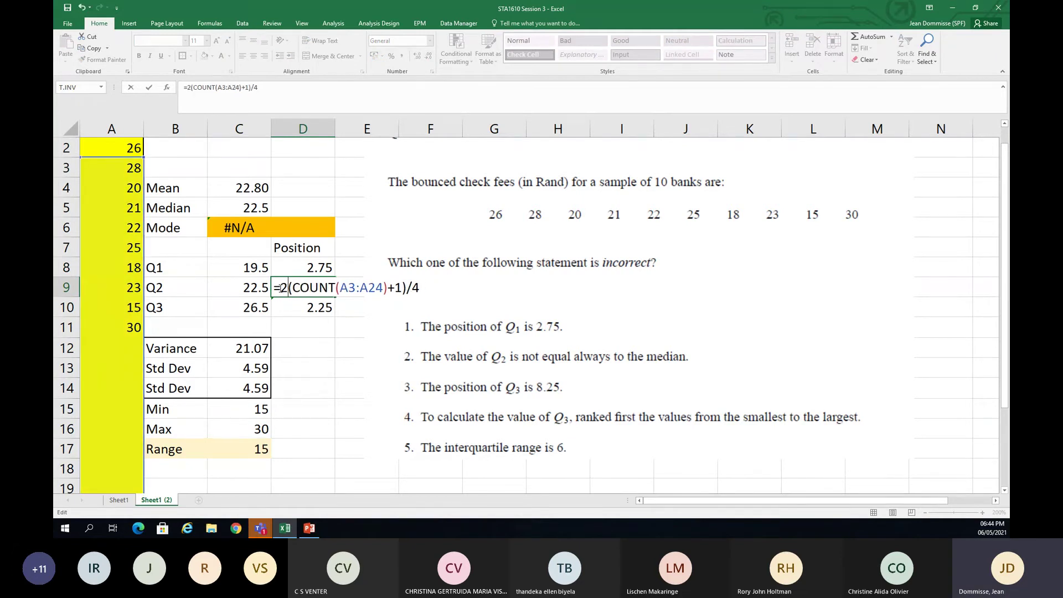
text(()
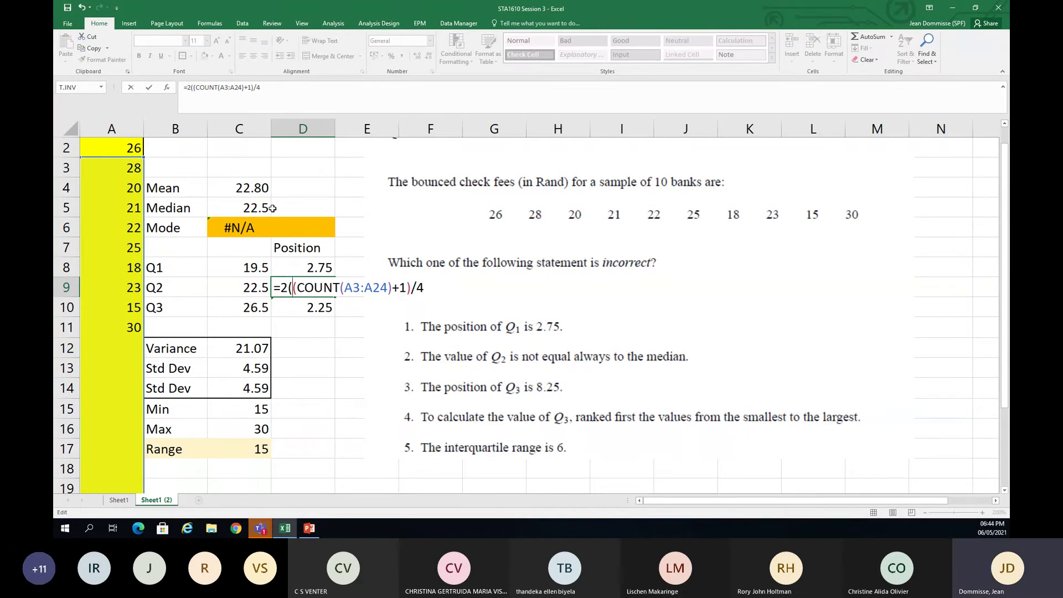
click(255, 88)
text())
key(Return)
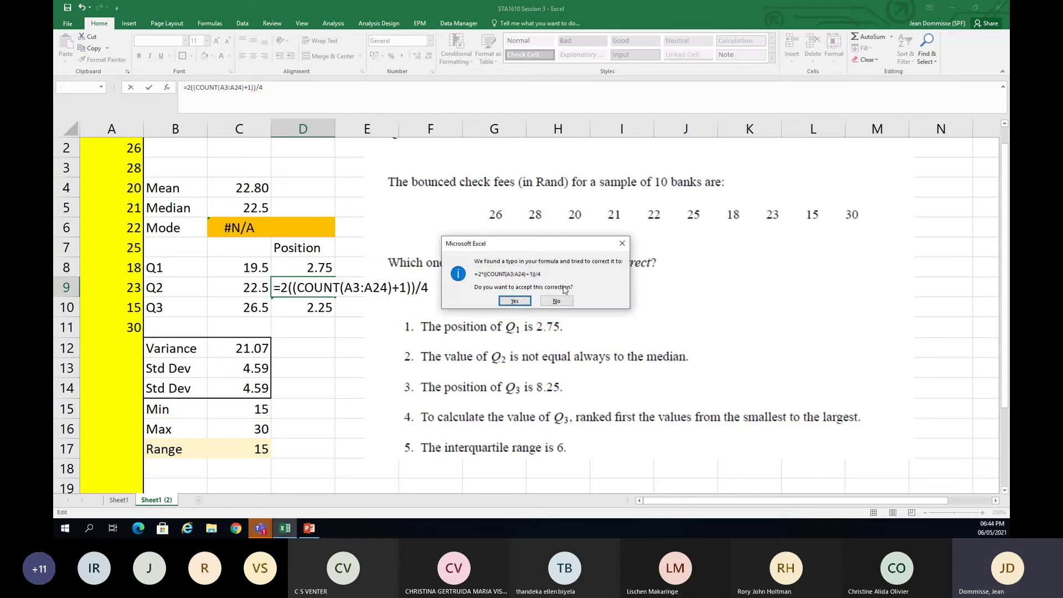
click(515, 301)
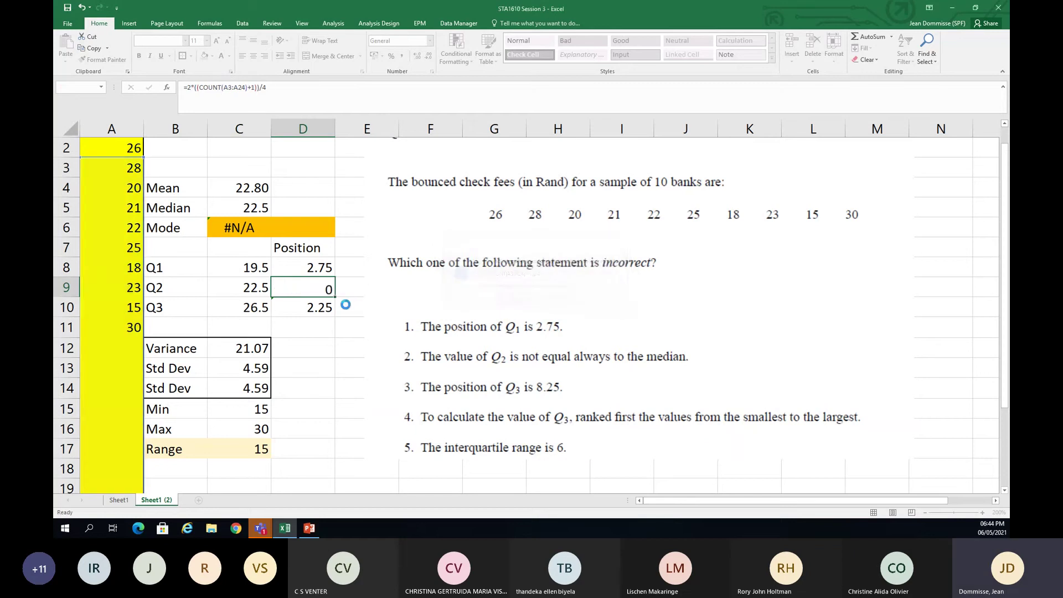
Remove the redundant inner parentheses from the Q2 position formula in D9, leaving =2*(COUNT(A3:A24)+1)/4
click(303, 291)
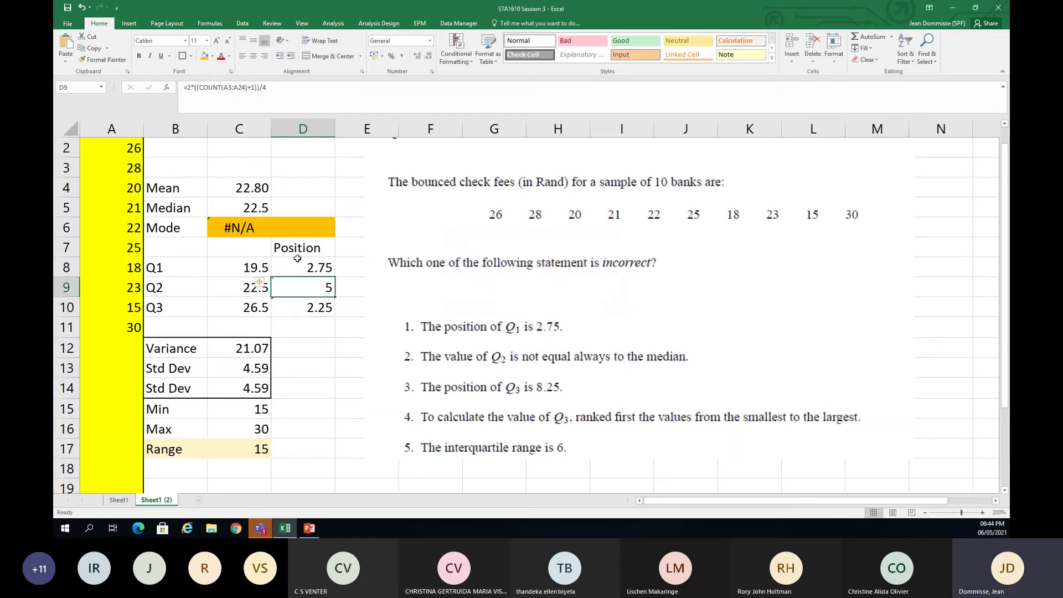
click(197, 87)
key(BackSpace)
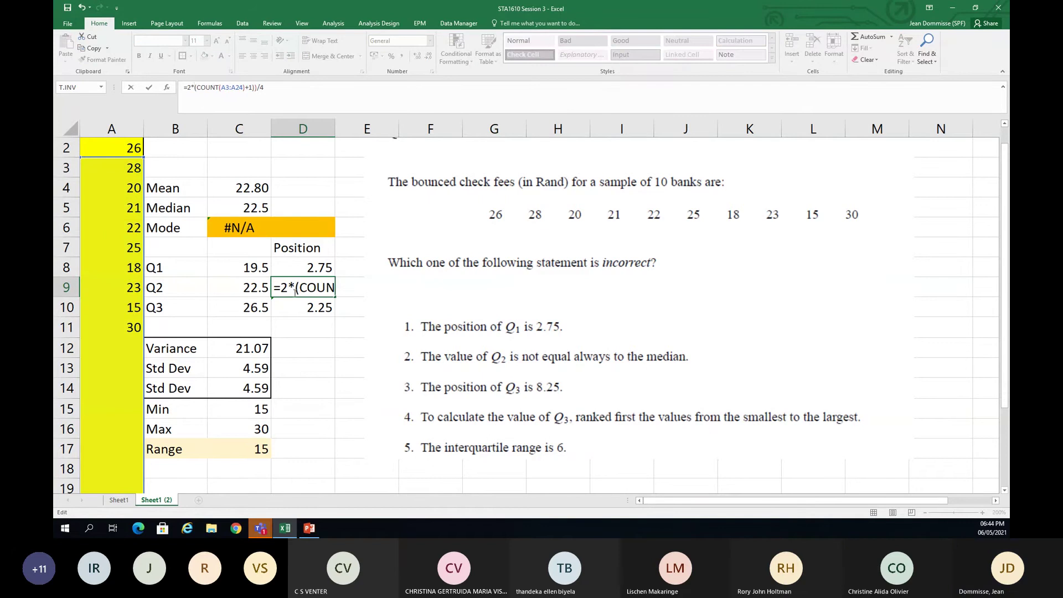
key(Return)
key(Return)
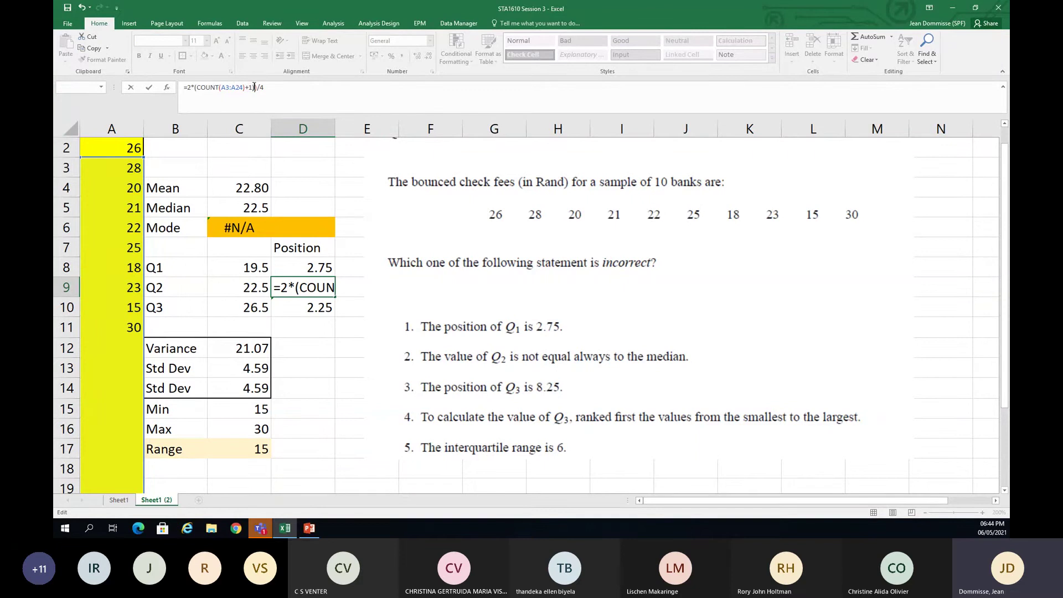
key(BackSpace)
key(Return)
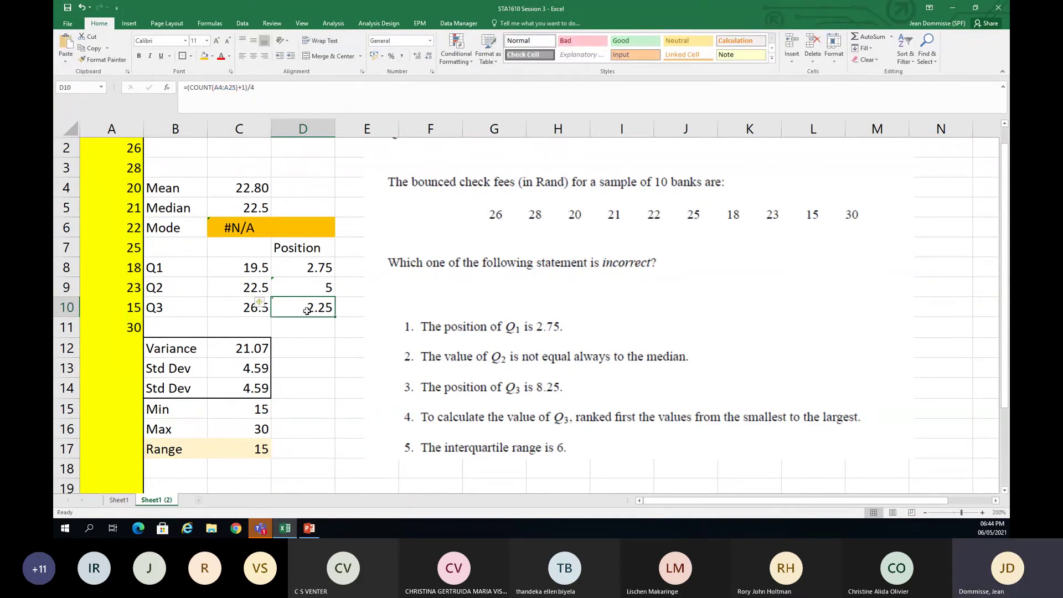
Multiply the Q3 position formula in D10 by 3, giving =3*(COUNT(A4:A25)+1)/4
click(187, 87)
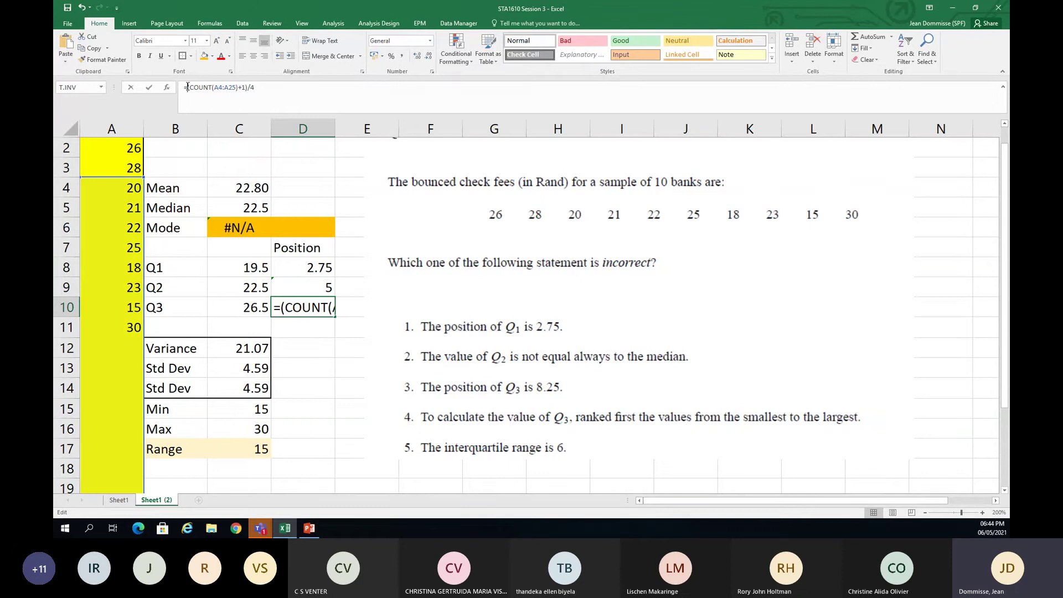
text(3)
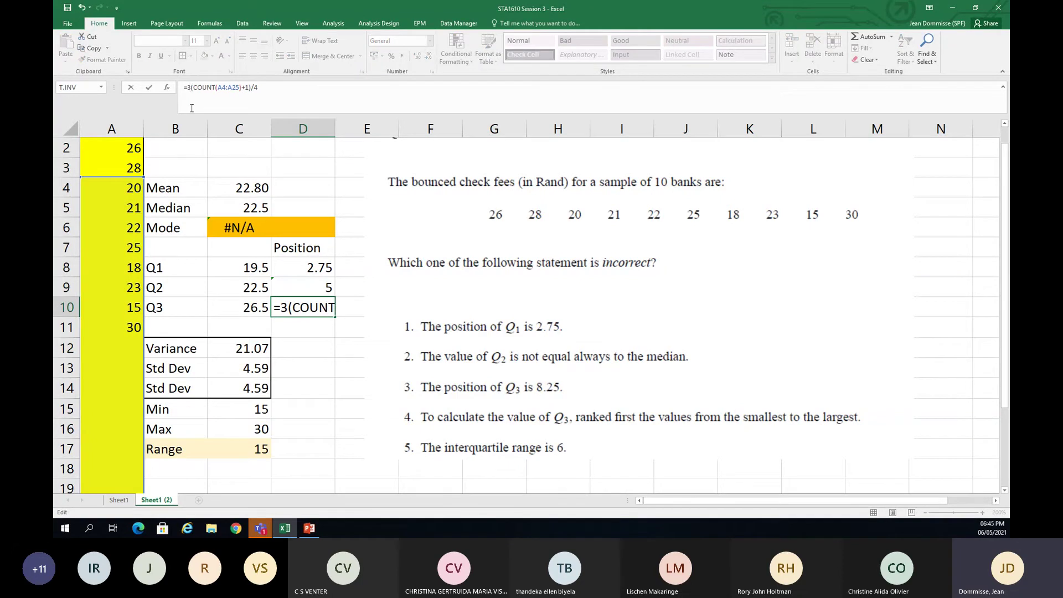
text(*)
key(Return)
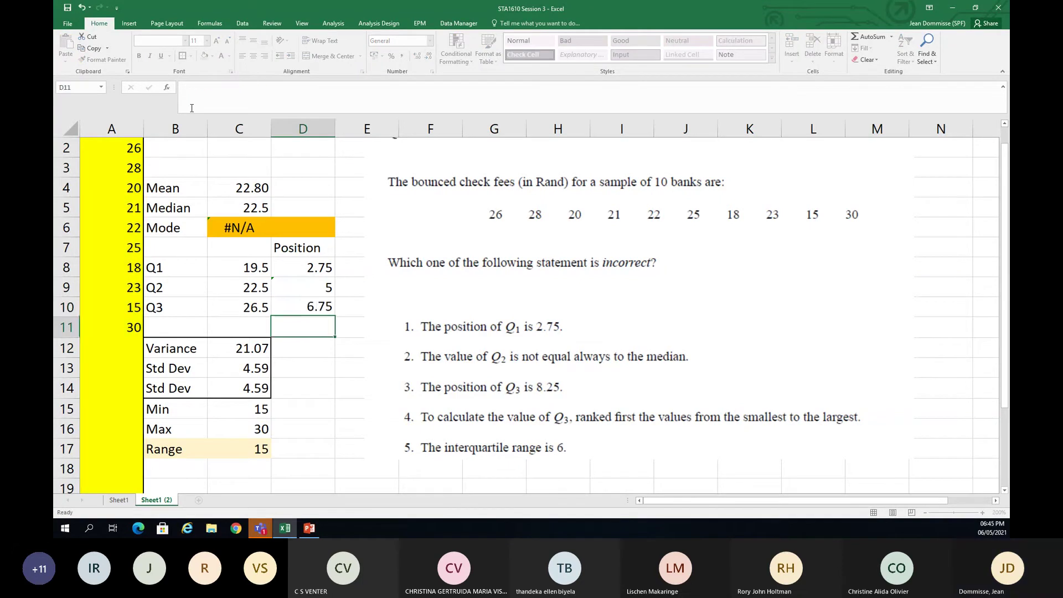
Add an extra pair of parentheses around the count-plus-one term in D10, making it =3*((COUNT(A4:A25)+1))/4
click(301, 307)
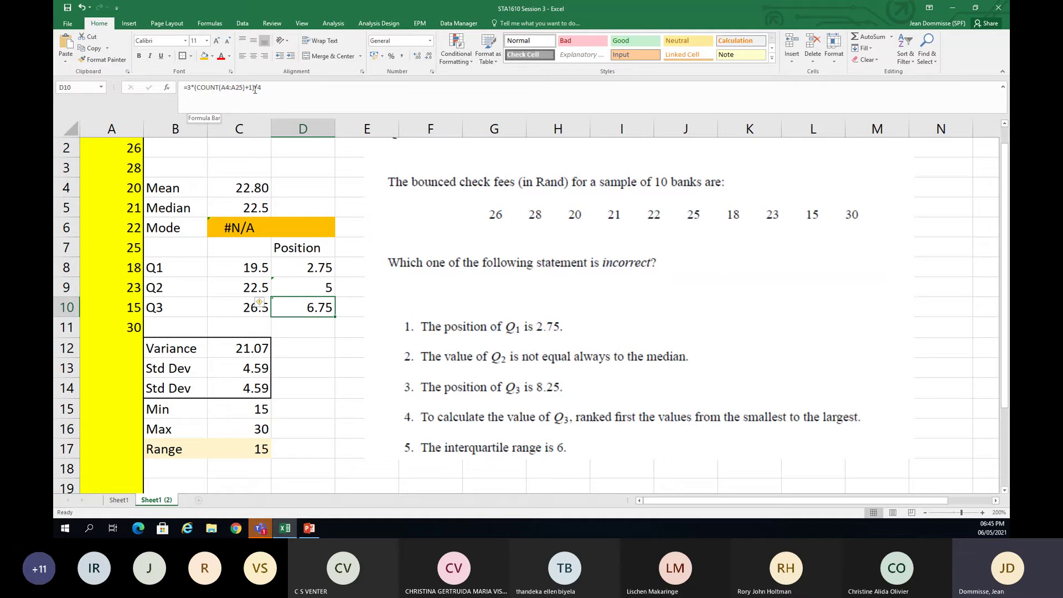
click(197, 88)
text(()
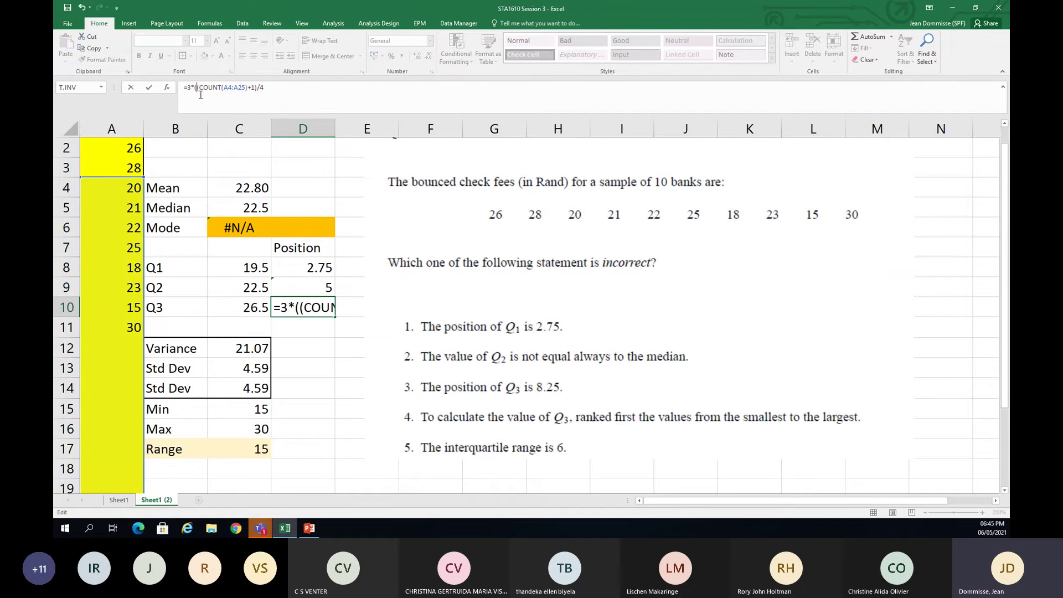
click(254, 97)
text())
key(Return)
click(292, 304)
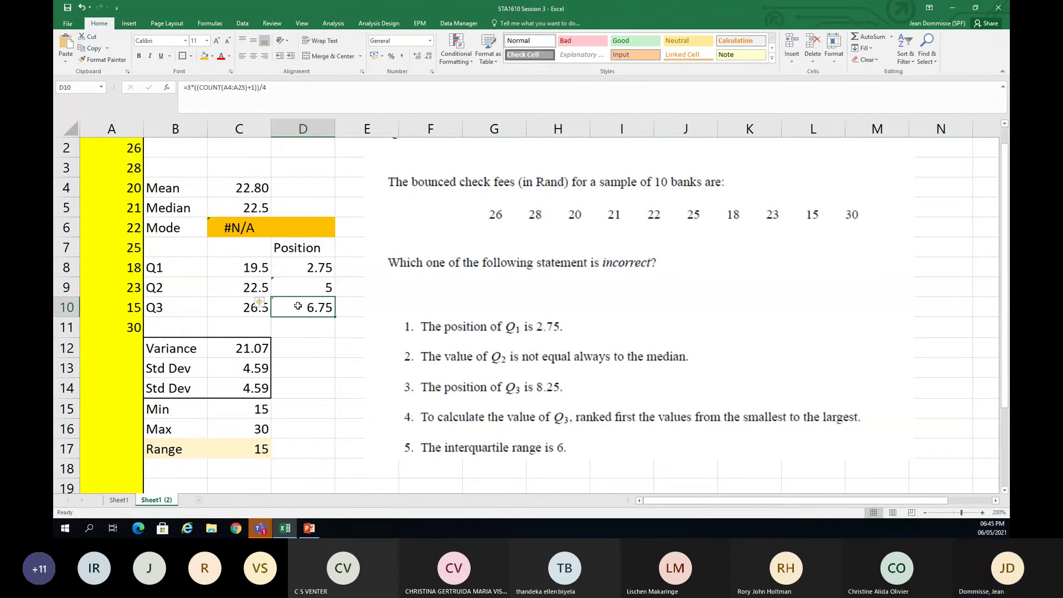
Change the counted range in the Q2 and Q3 position formulas in D9 and D10 to A2:A23
click(305, 287)
double_click(306, 287)
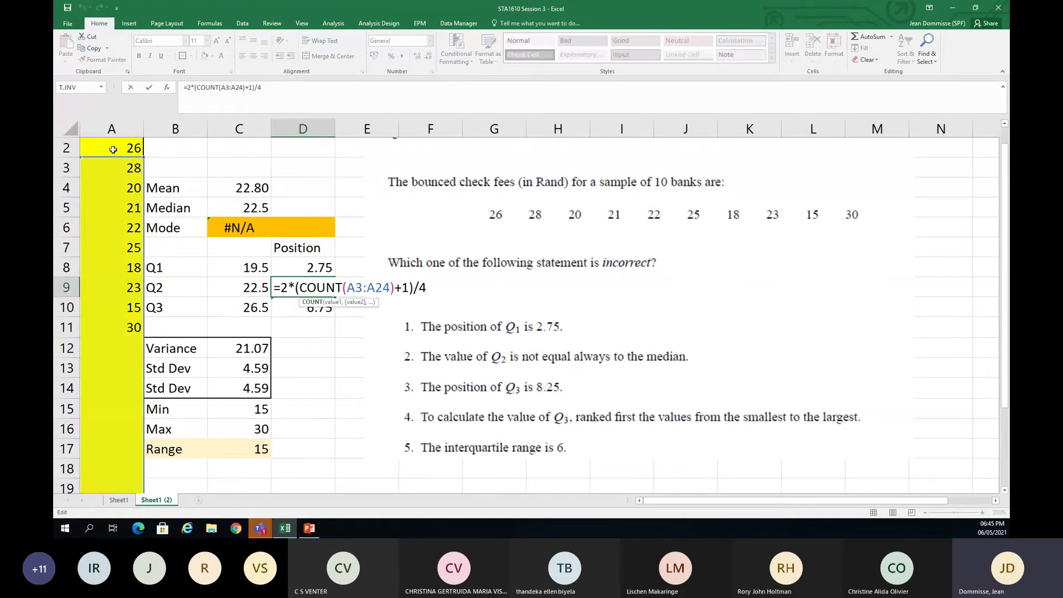
drag(109, 158, 108, 148)
scroll(109, 145, up, 1)
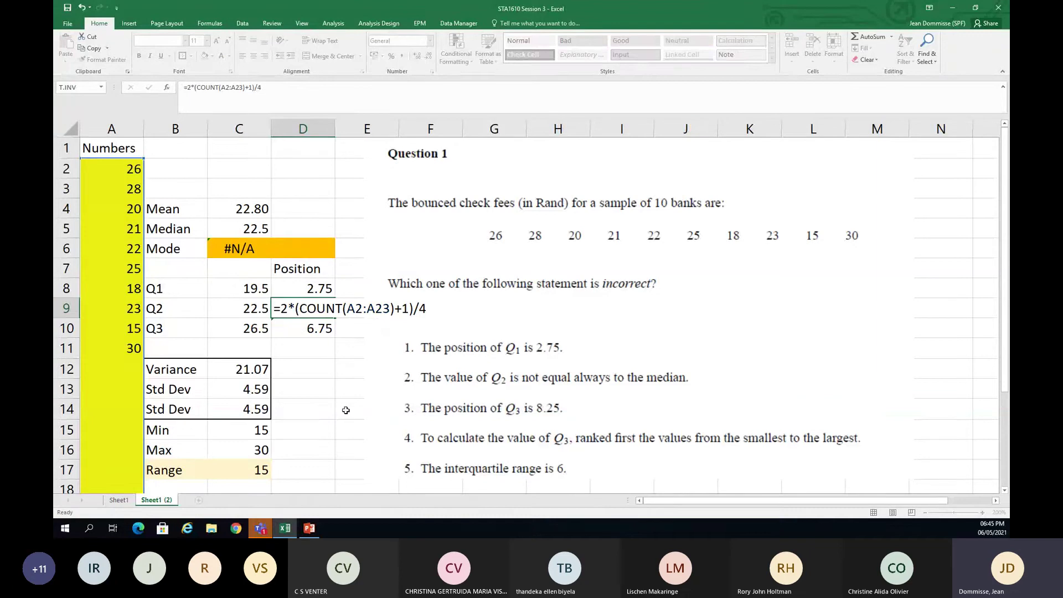
key(Return)
double_click(303, 328)
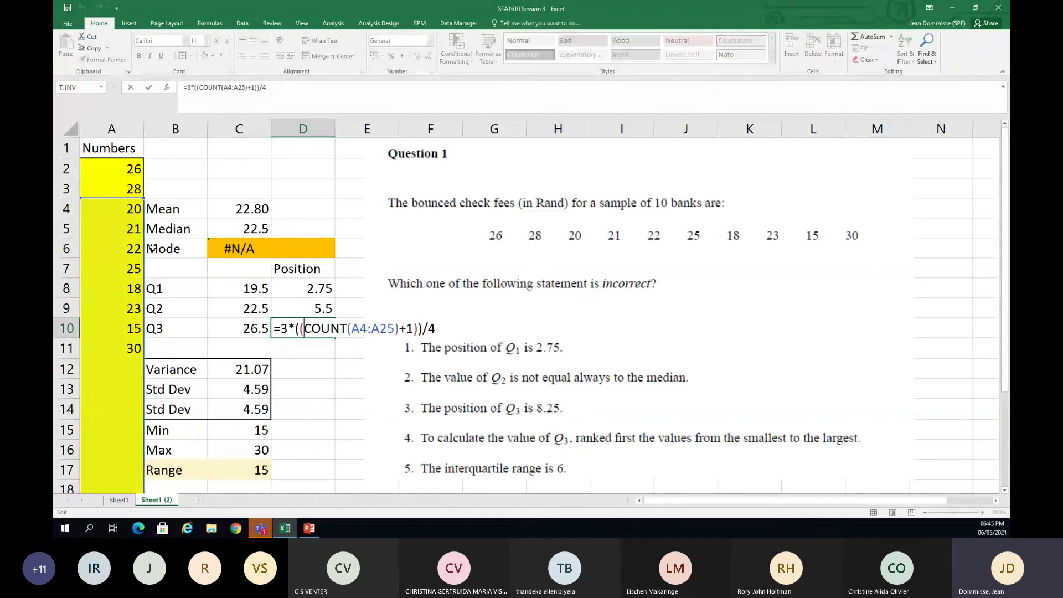
drag(118, 198, 117, 167)
key(Return)
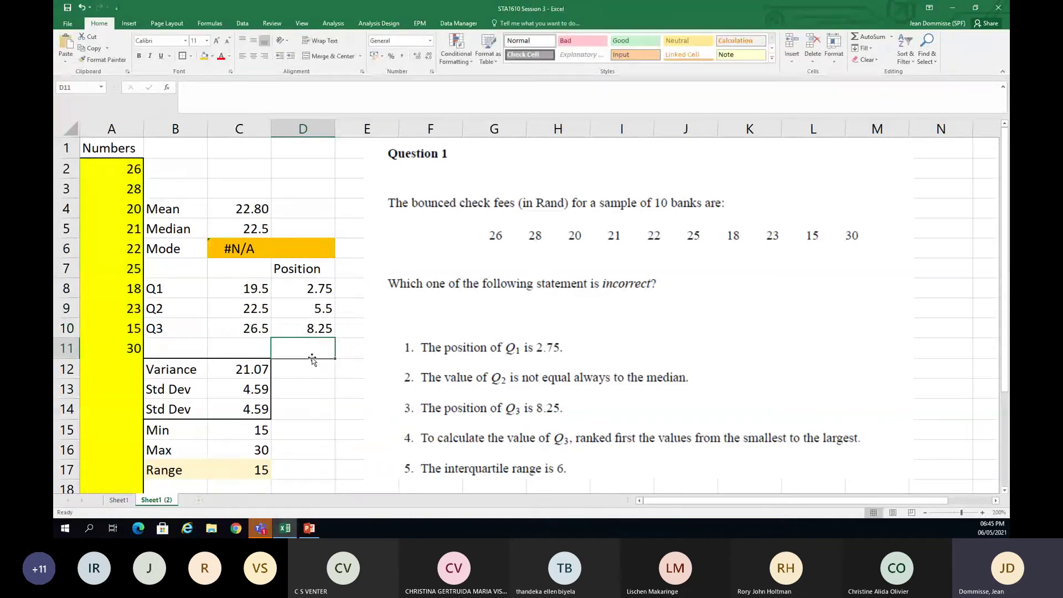
Check the quartile positions in D8 and D10 and the Q1 and Q3 values in C8 and C10 against the question's statements
click(291, 272)
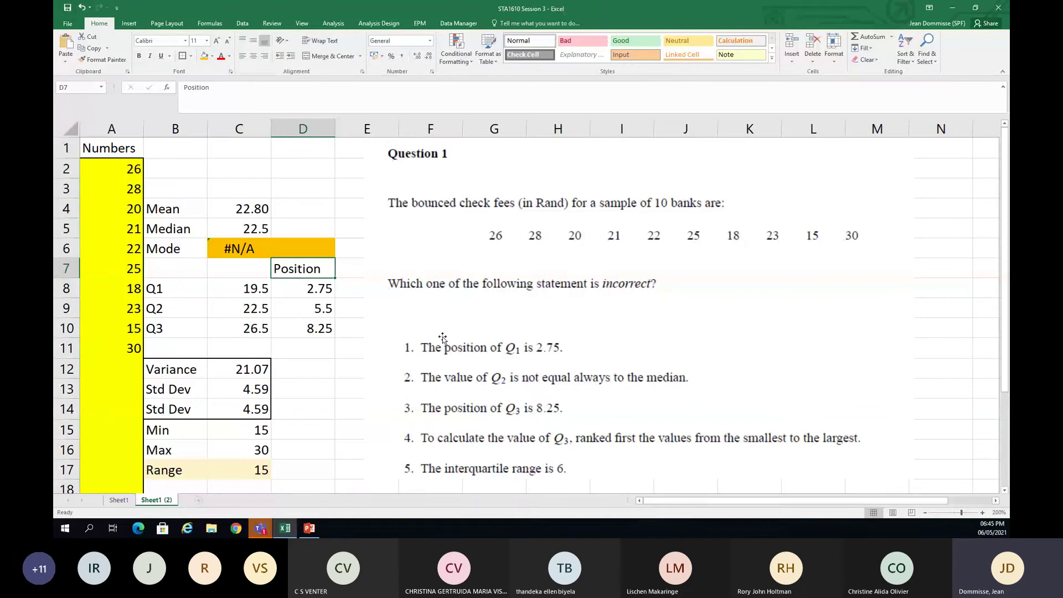
click(309, 290)
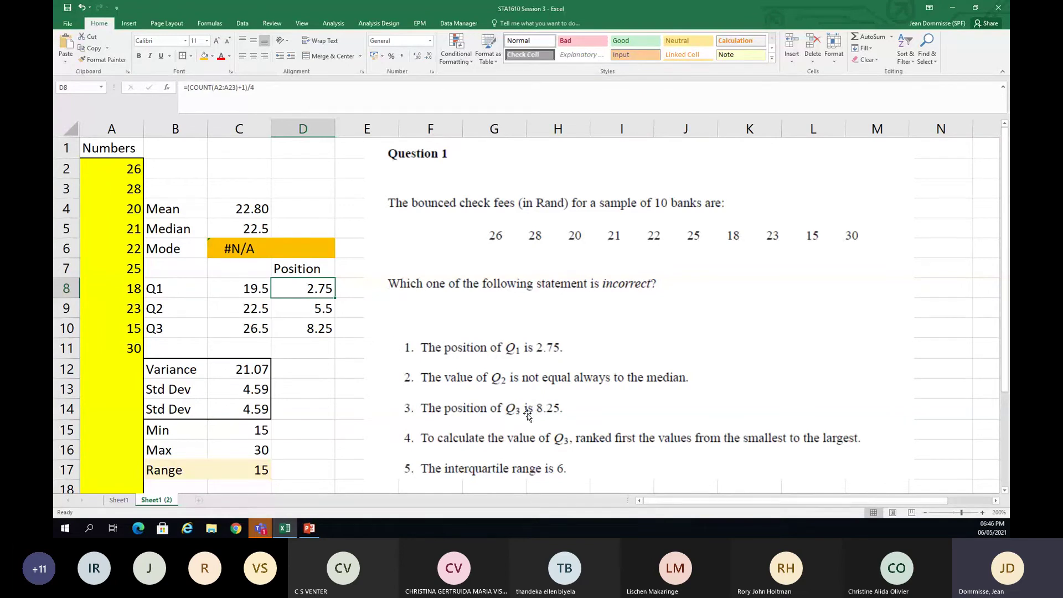
click(303, 331)
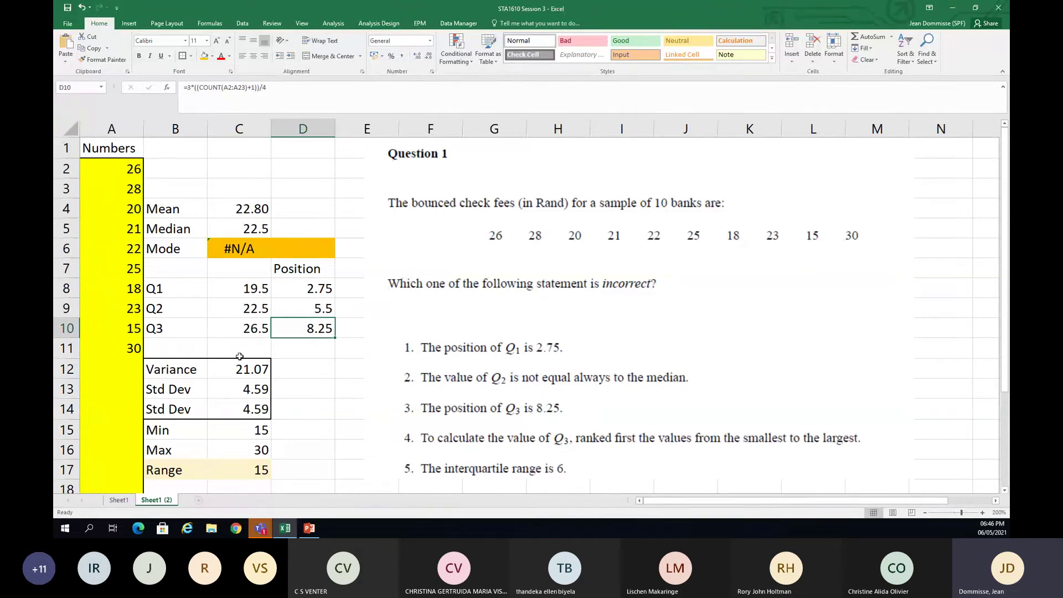
click(244, 289)
click(241, 328)
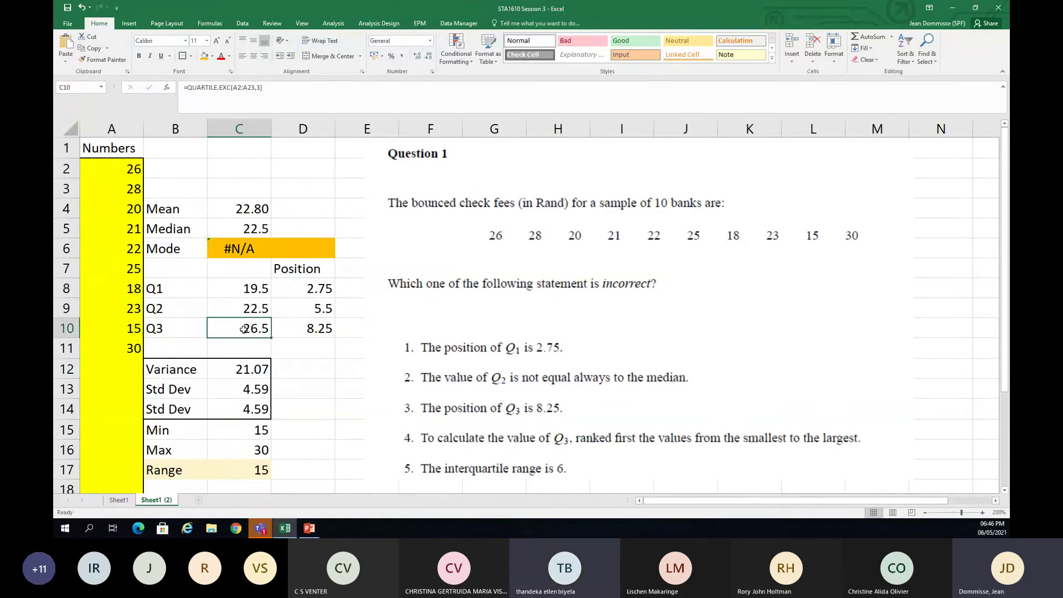
click(242, 289)
click(236, 330)
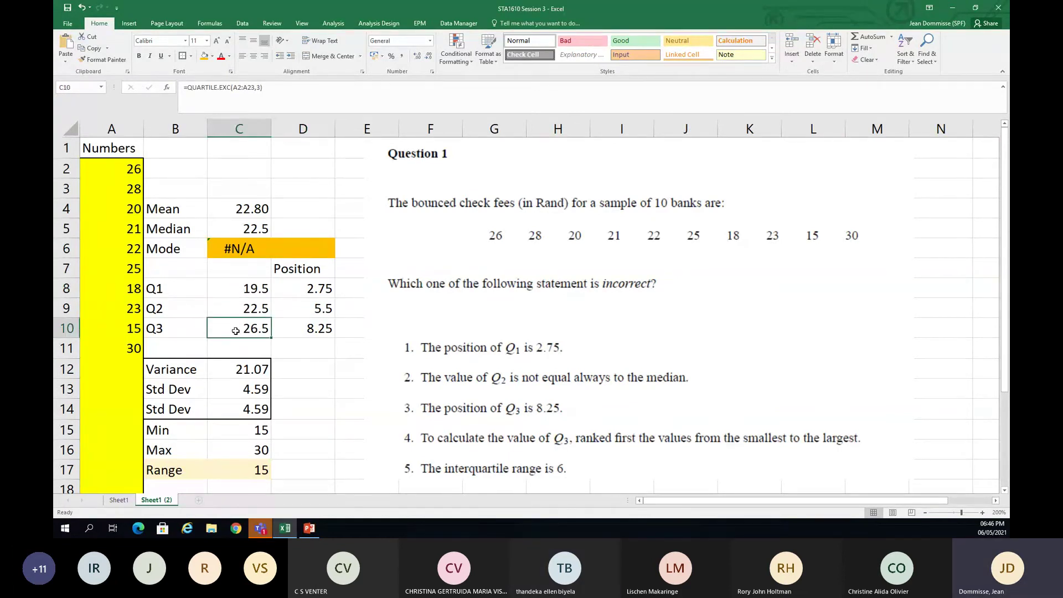
click(244, 286)
click(236, 327)
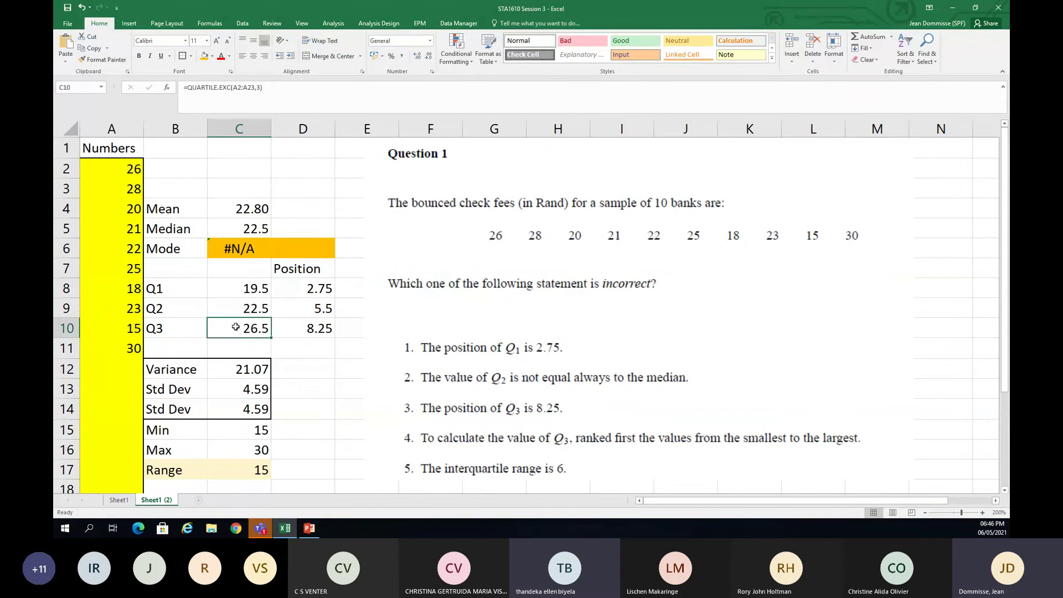
click(239, 288)
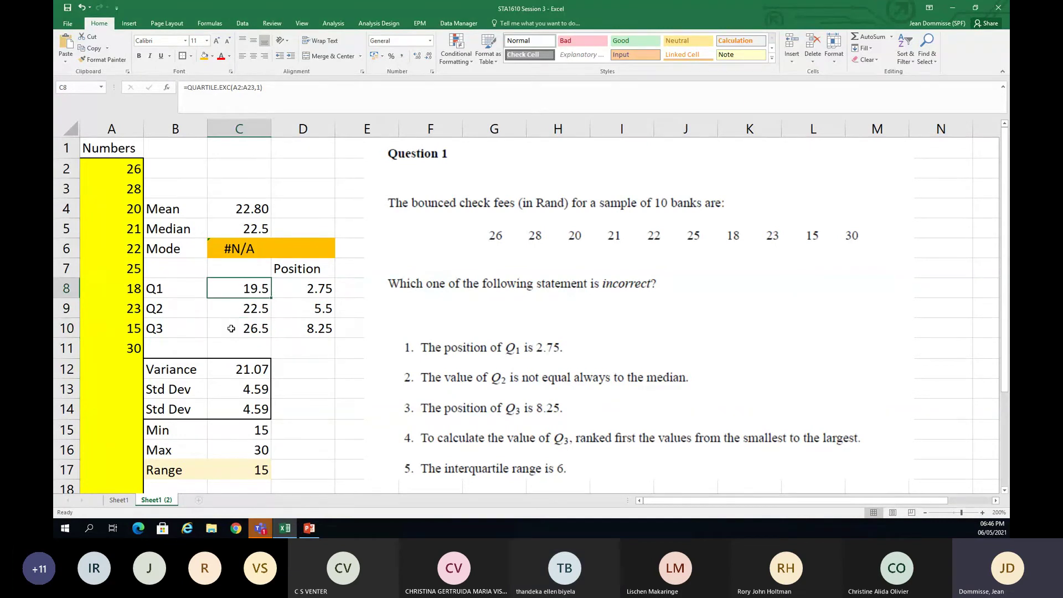
click(231, 329)
click(241, 288)
click(238, 327)
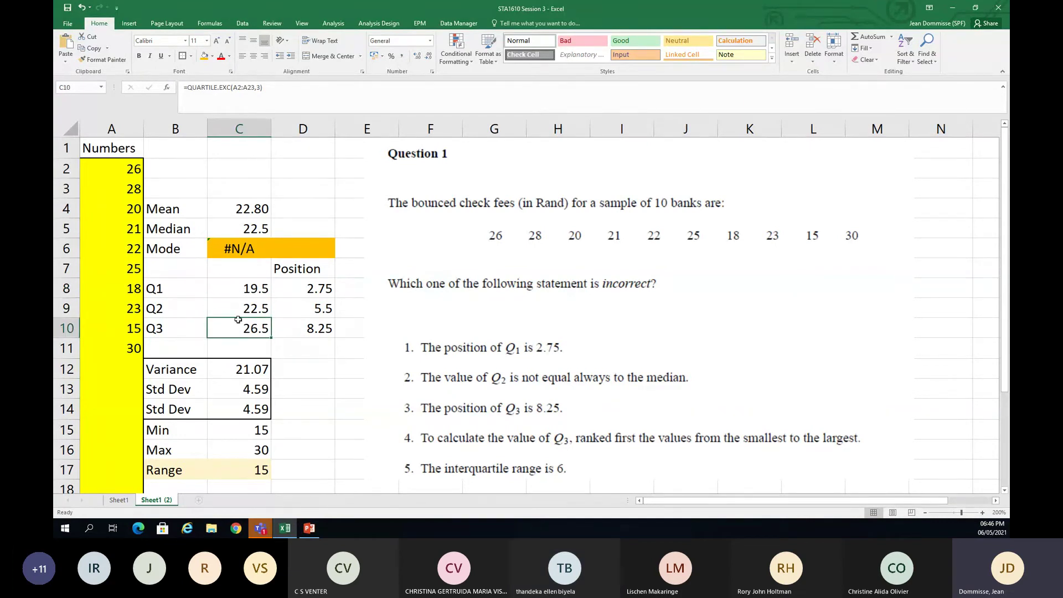
click(239, 290)
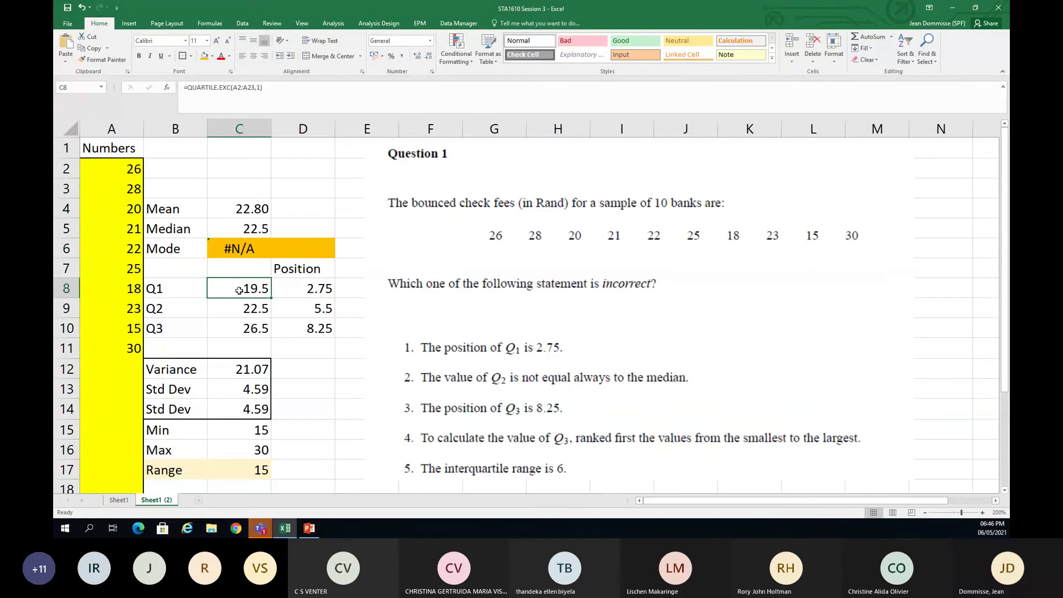
Shrink the question picture to uncover column E and enter the heading Round Off in E6
click(389, 181)
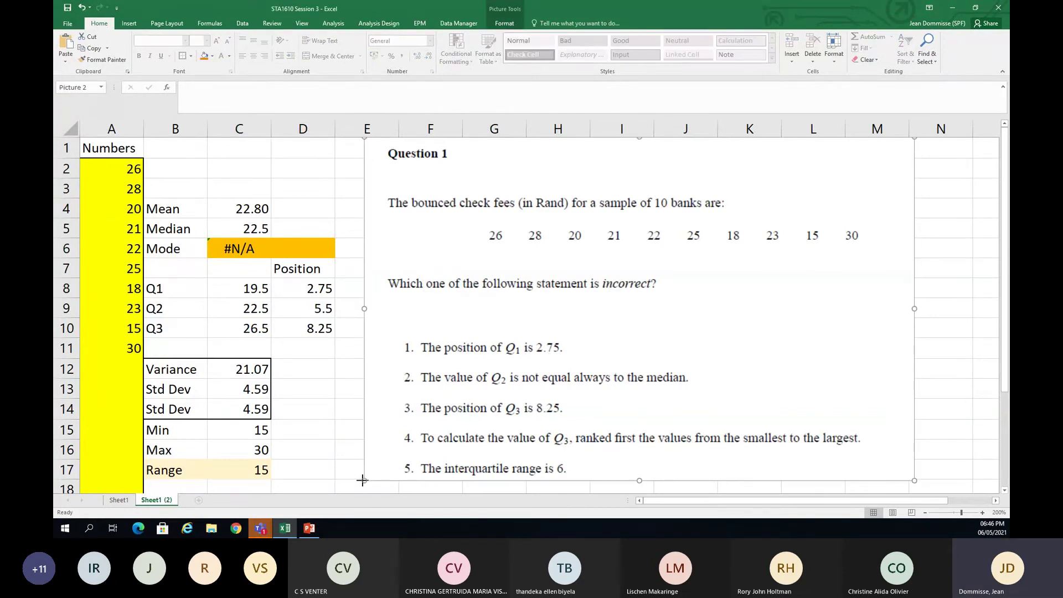
drag(362, 480, 431, 453)
click(365, 249)
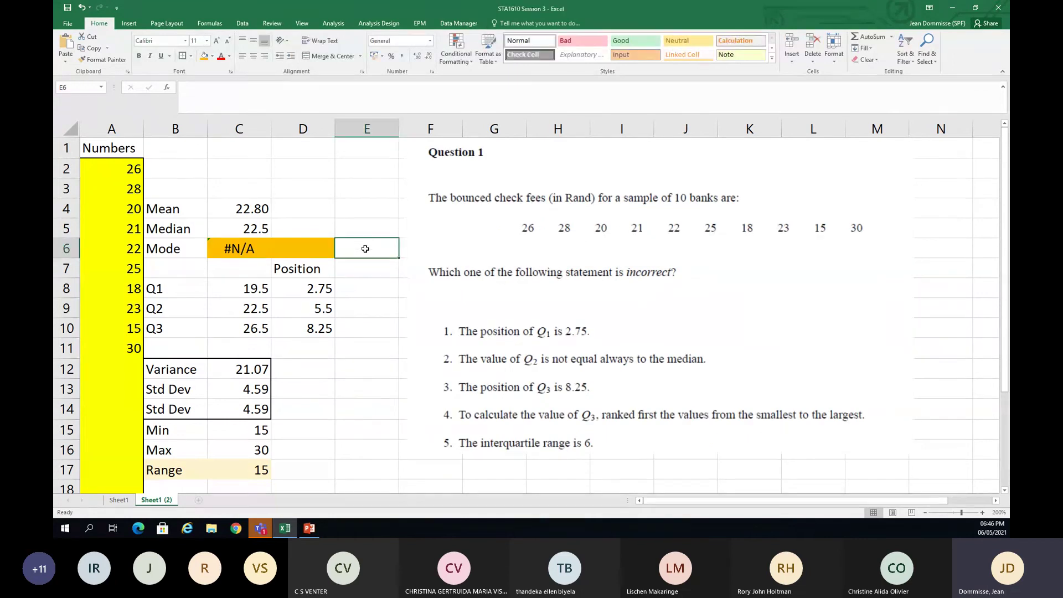
text(Round Off)
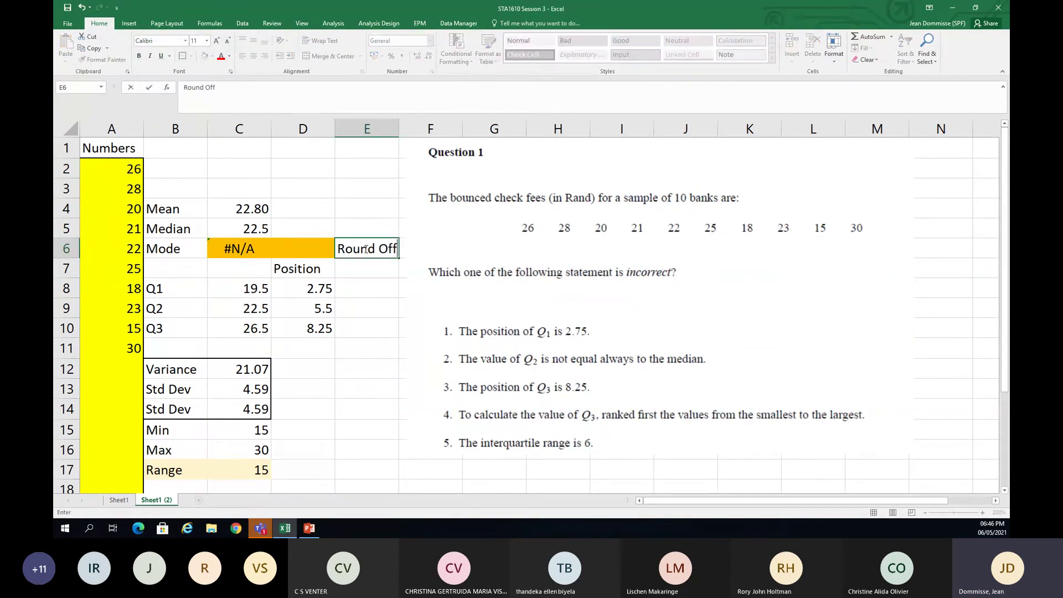
key(Return)
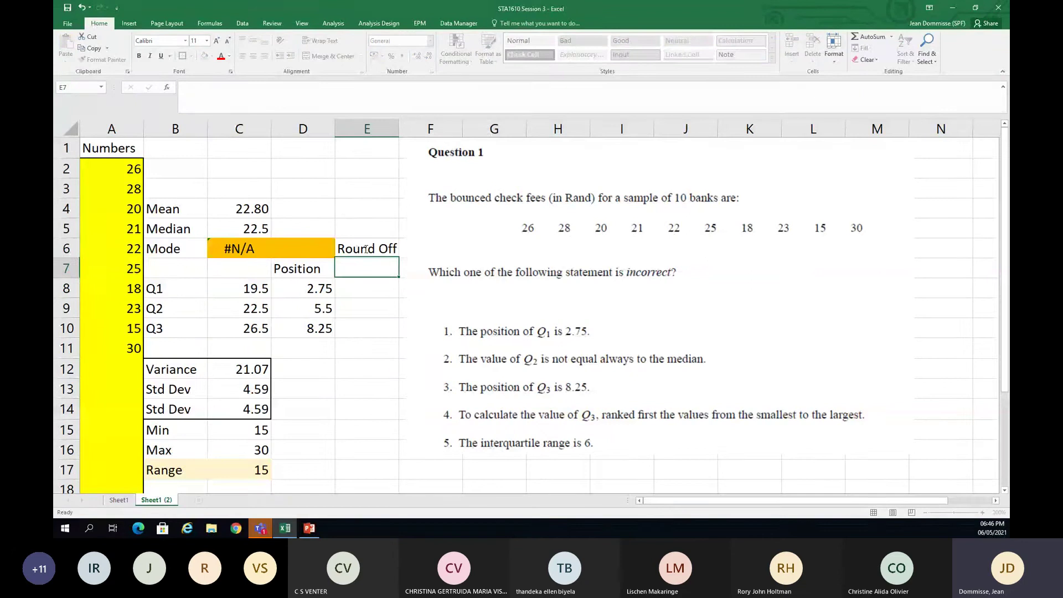
click(368, 285)
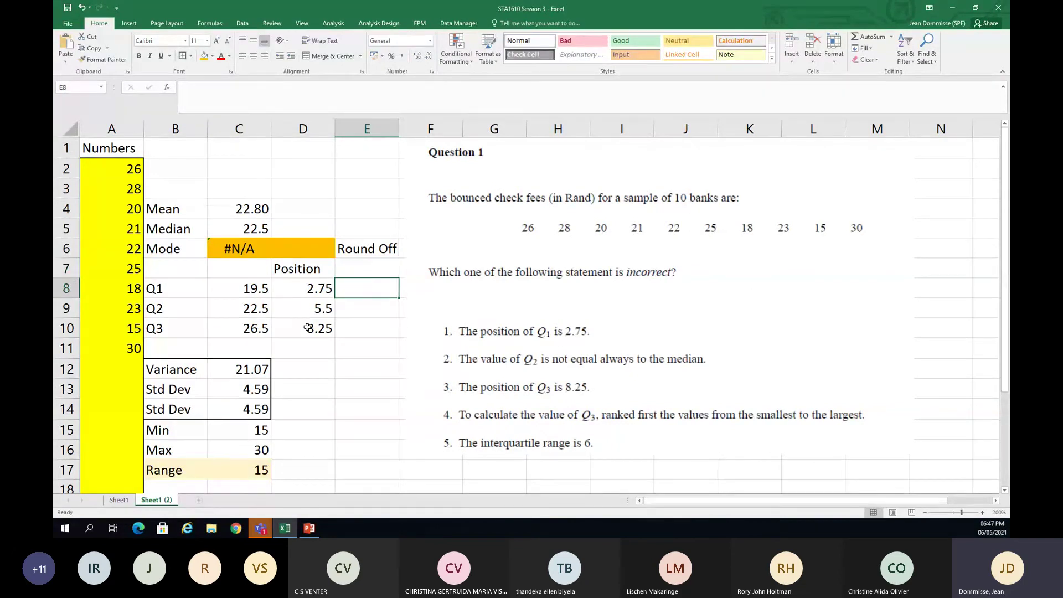
click(128, 204)
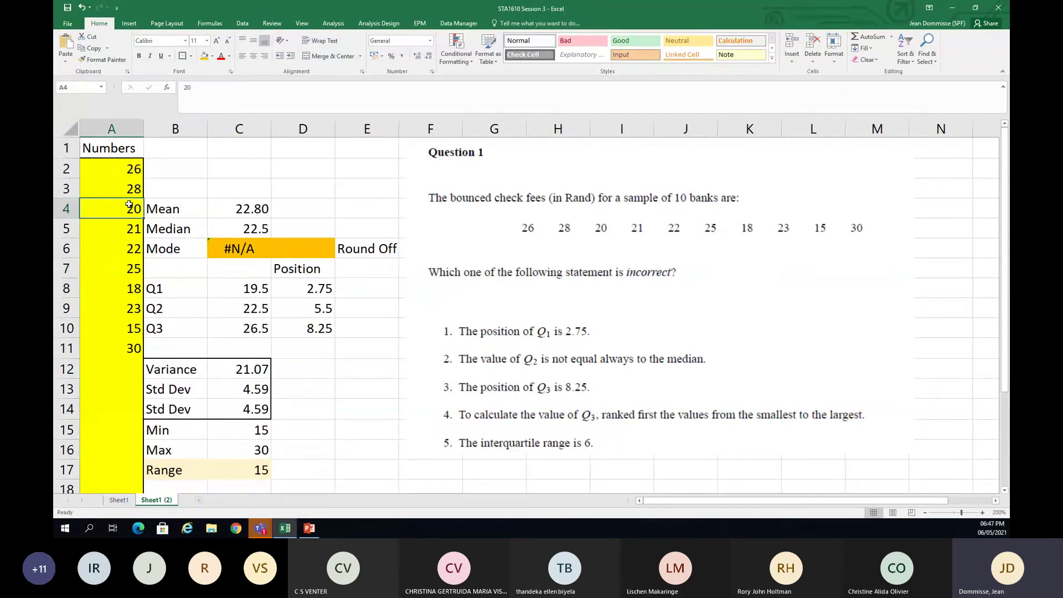
Shrink the question picture further and move it clear of column F
click(422, 174)
drag(406, 454, 446, 421)
drag(490, 326, 506, 339)
Copy the fee values in A2:A11 to F2:F11
drag(128, 166, 129, 350)
key(ctrl+c)
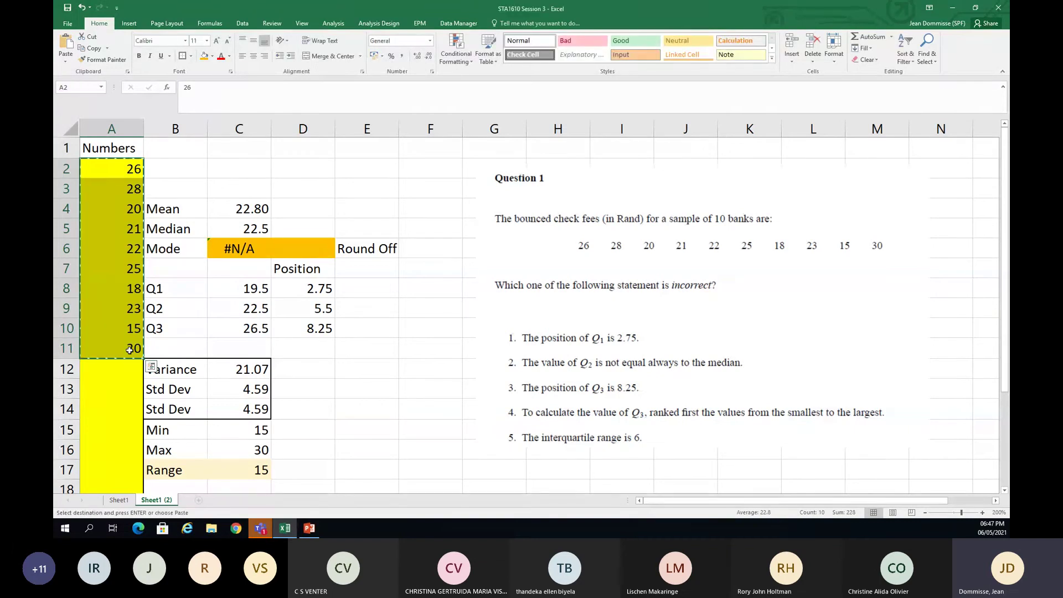
click(427, 168)
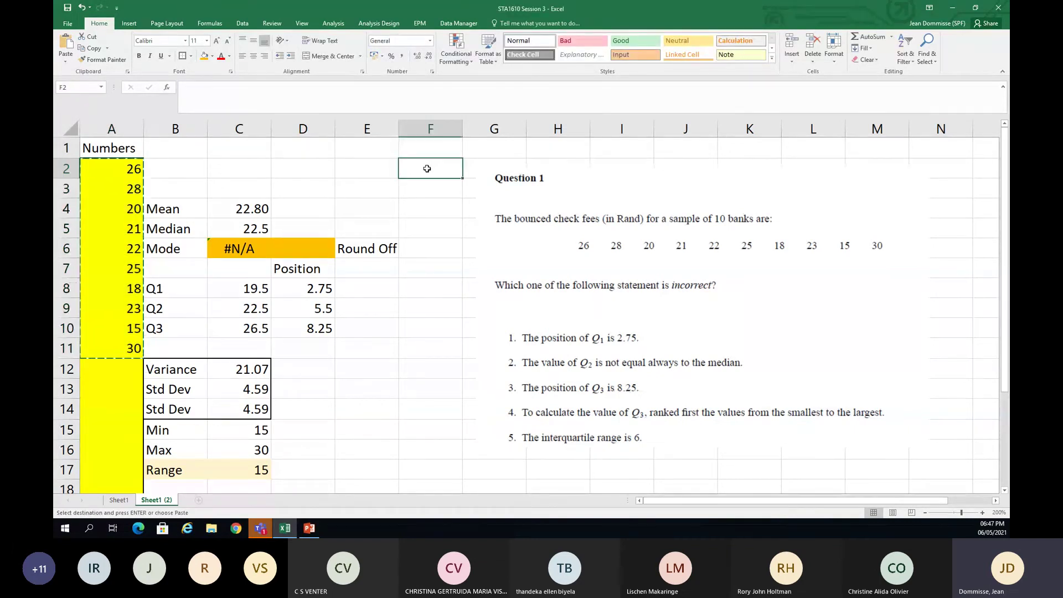
right_click(426, 169)
click(416, 166)
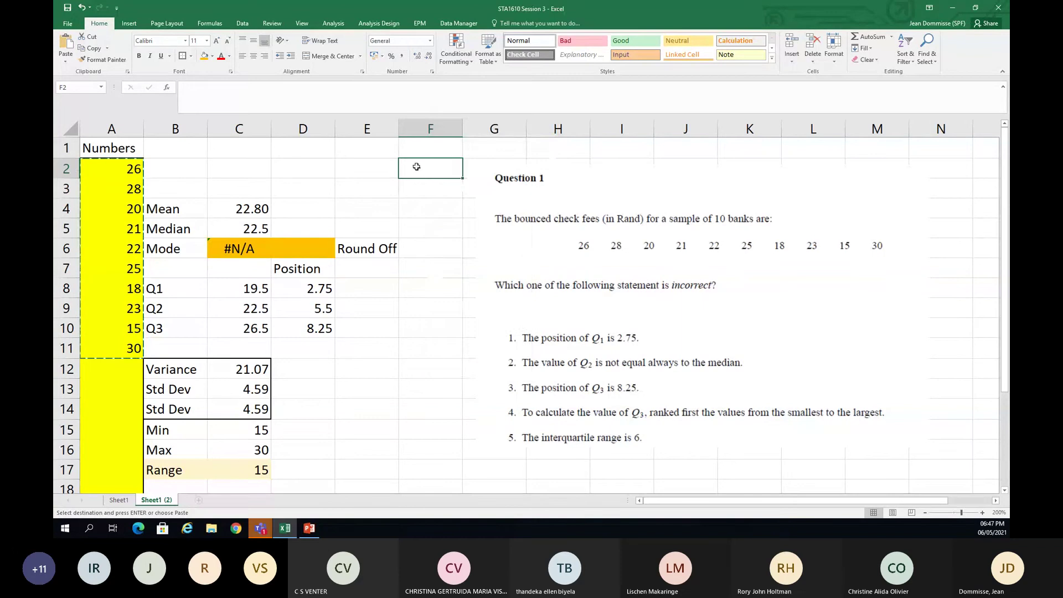
key(ctrl+v)
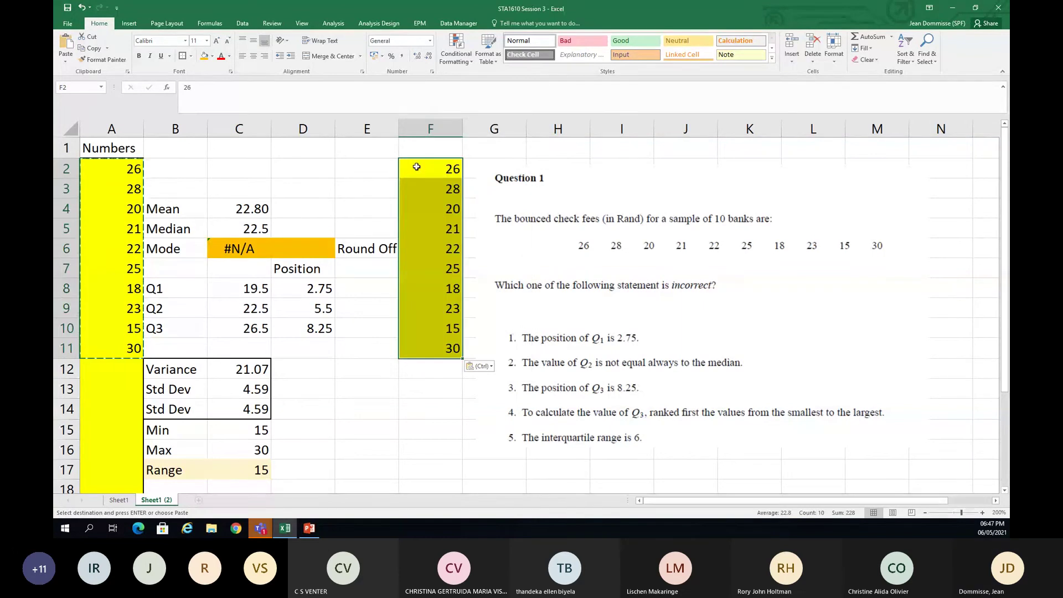
Move the copied fee values from F2:F11 to G2:G11 and shift the question picture clear of column G
click(906, 50)
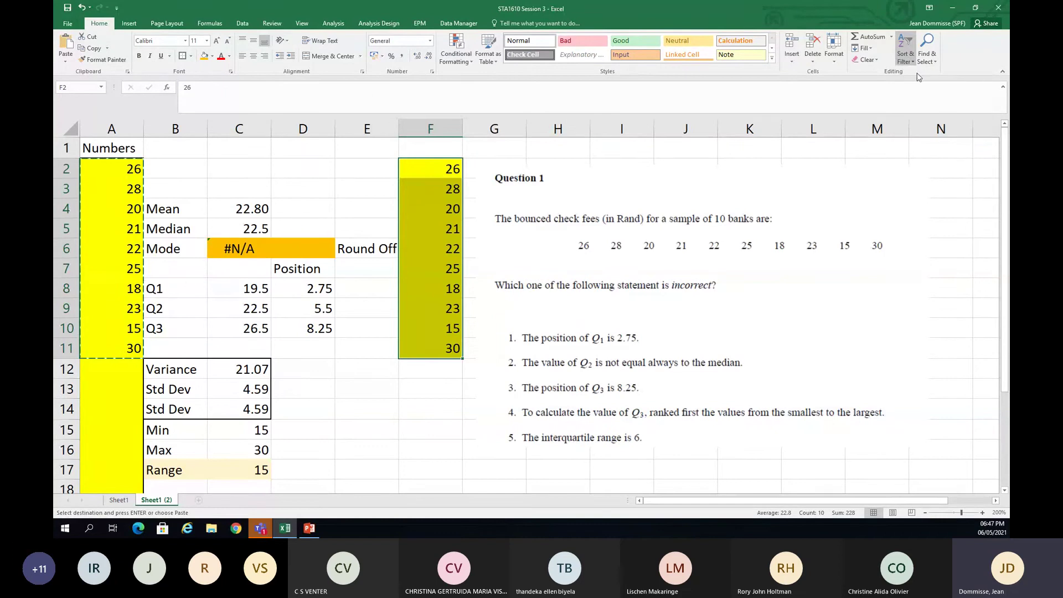
click(927, 78)
click(497, 176)
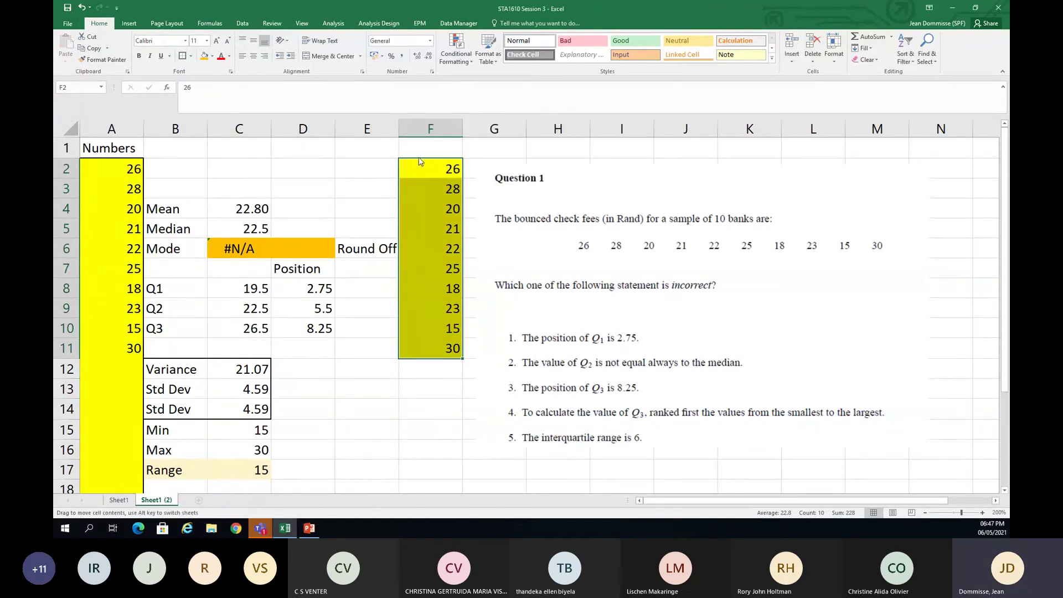
drag(419, 162, 483, 162)
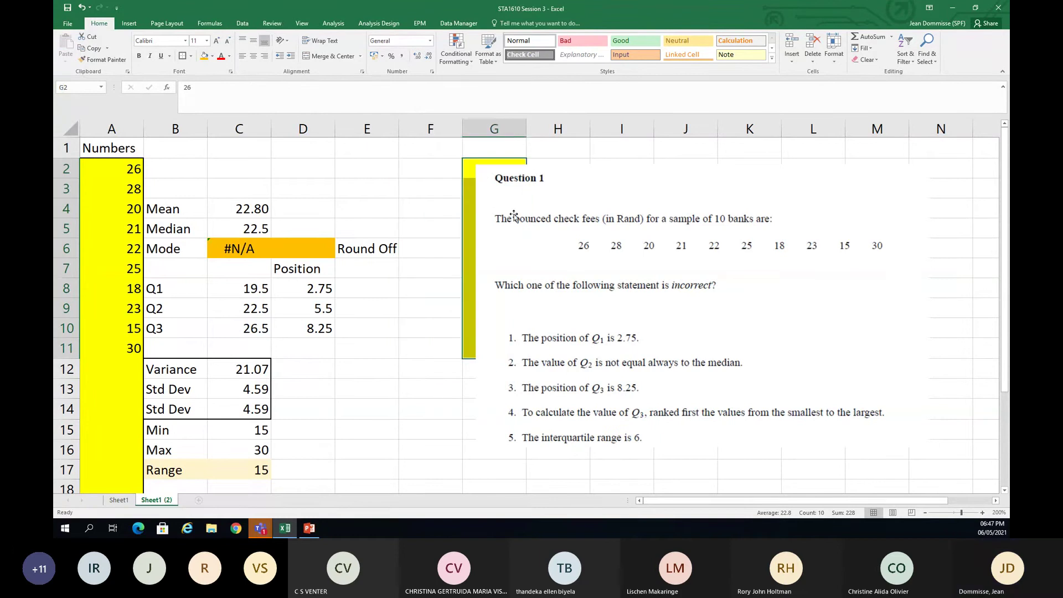
click(577, 201)
drag(577, 201, 640, 195)
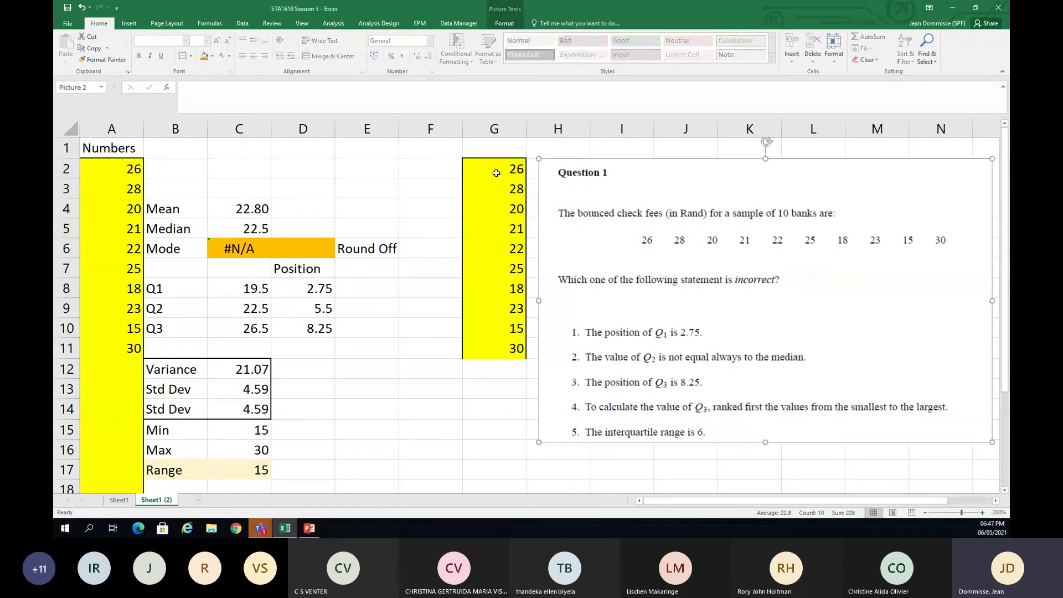
Sort the fee values in G2:G11 from smallest to largest and move them back to F2:F11
drag(494, 169, 495, 349)
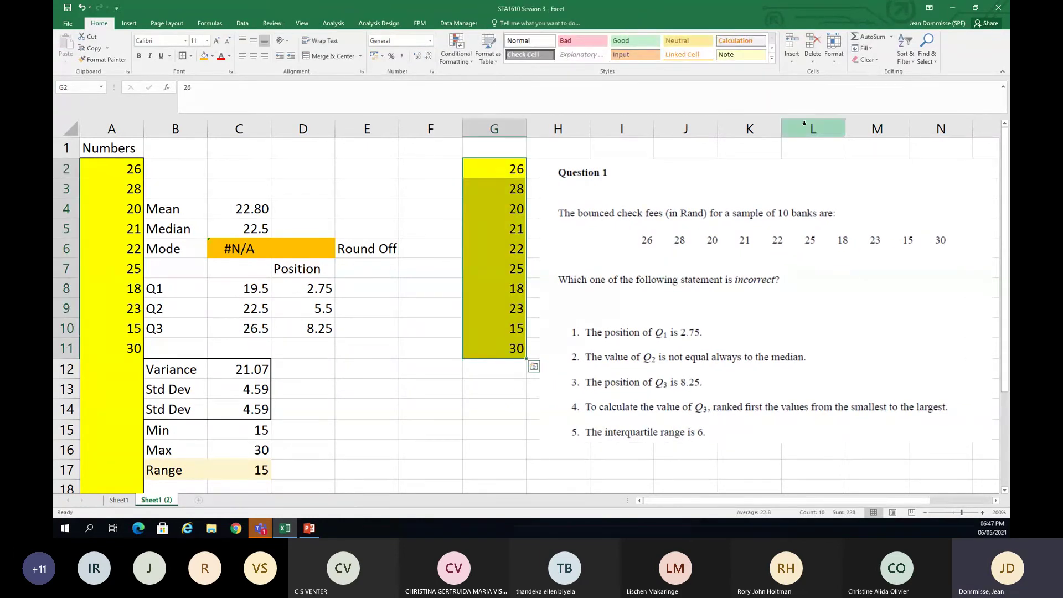
click(913, 55)
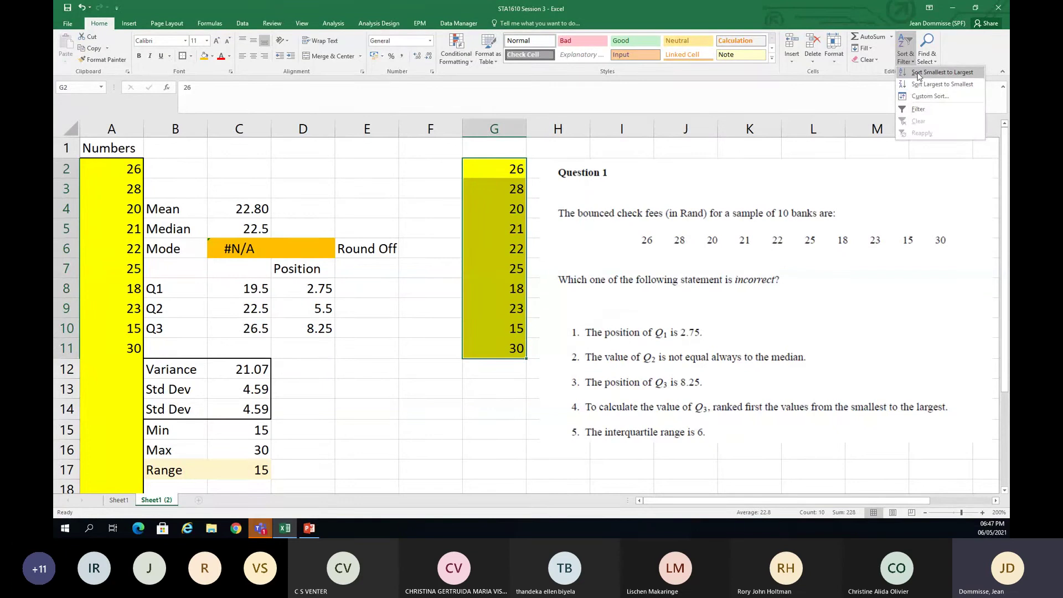
click(941, 73)
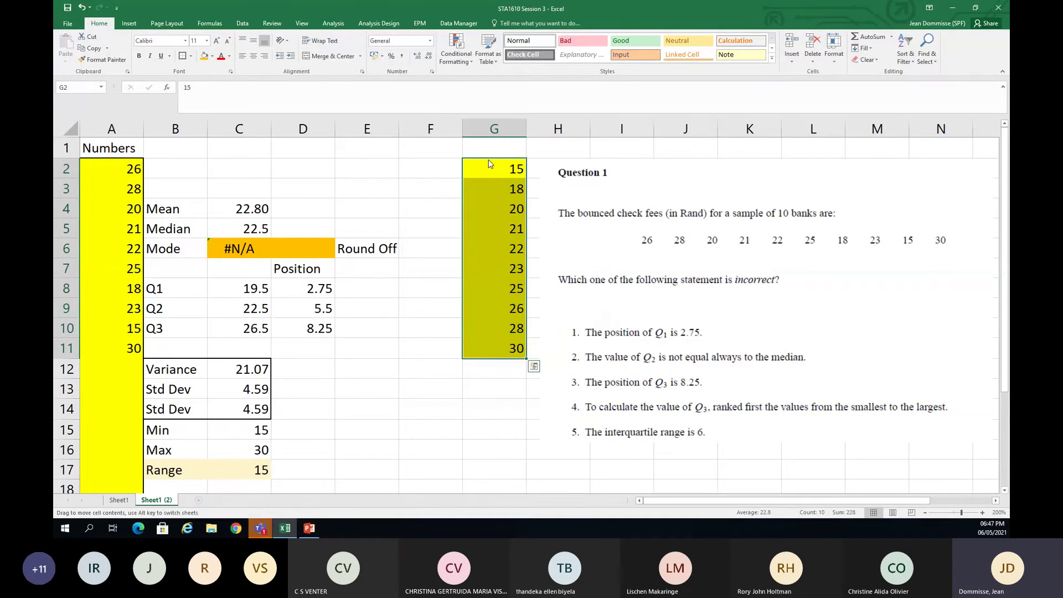
mouse_move(465, 166)
mouse_down()
mouse_move(421, 167)
mouse_move(451, 169)
mouse_up()
click(501, 413)
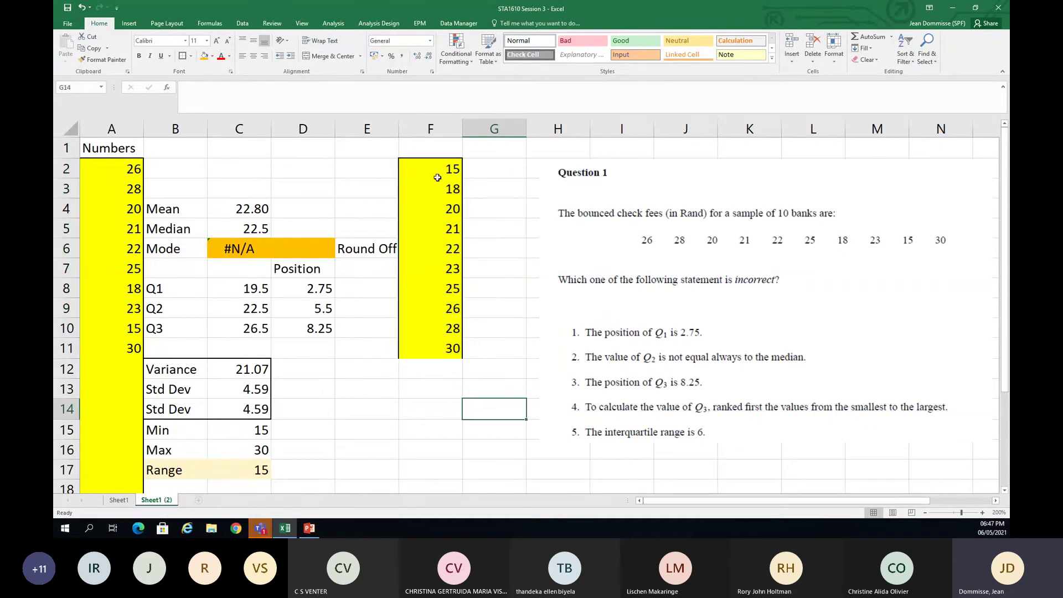
Enter the quartile values from the rounded-off positions in column E: 20 for Q1 in E8 and 26 for Q3 in E10
click(439, 210)
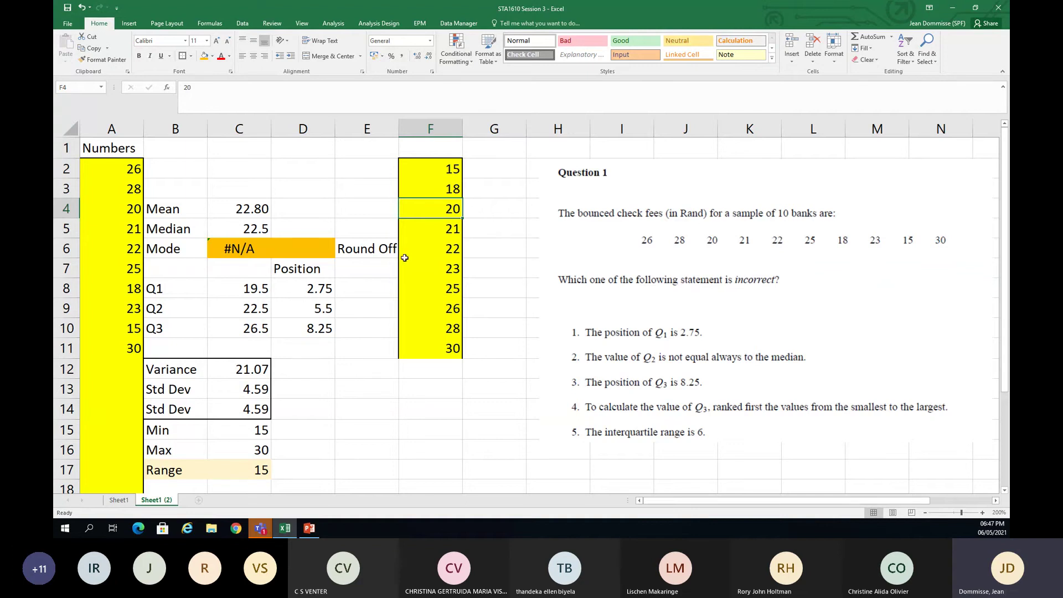
click(368, 284)
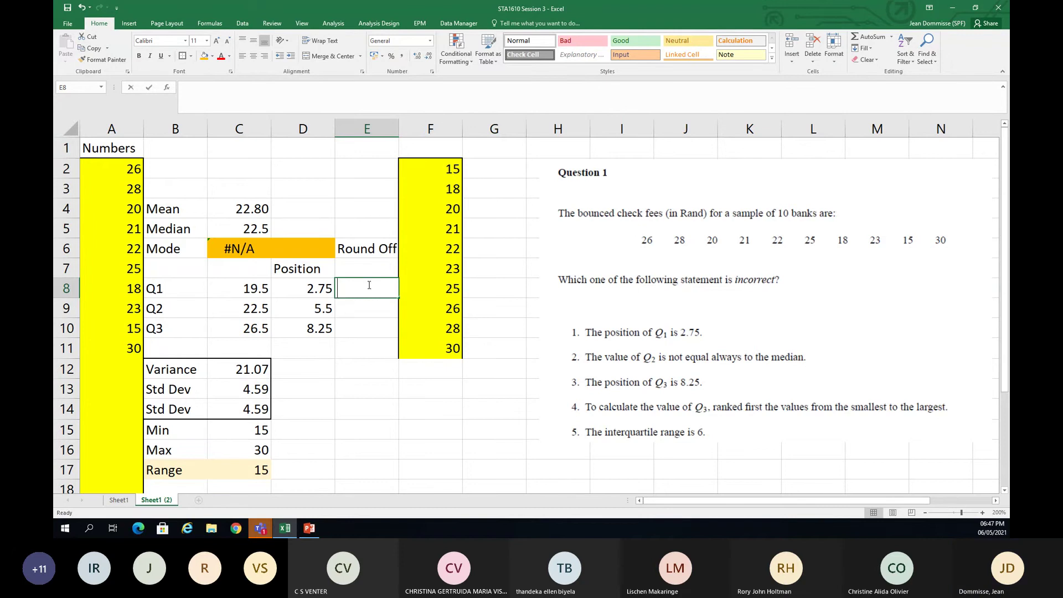
text(20)
key(Return)
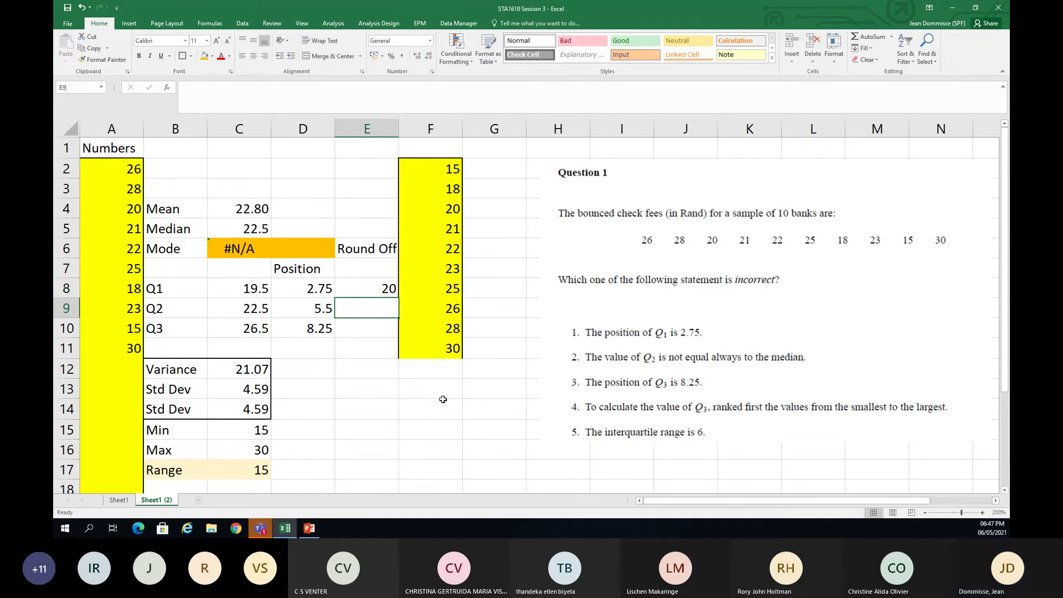
click(307, 331)
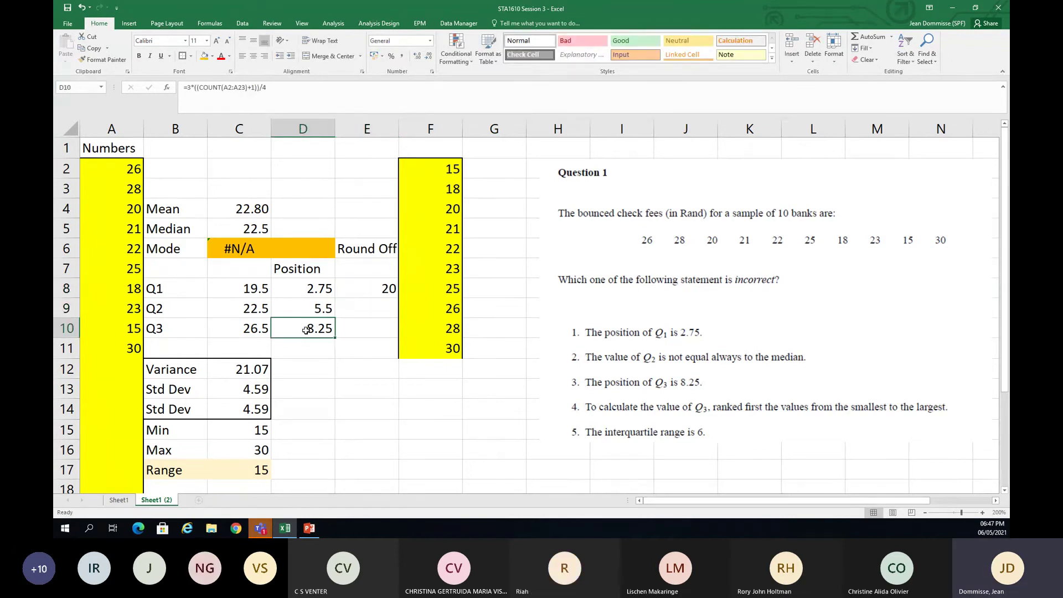
click(430, 308)
click(379, 331)
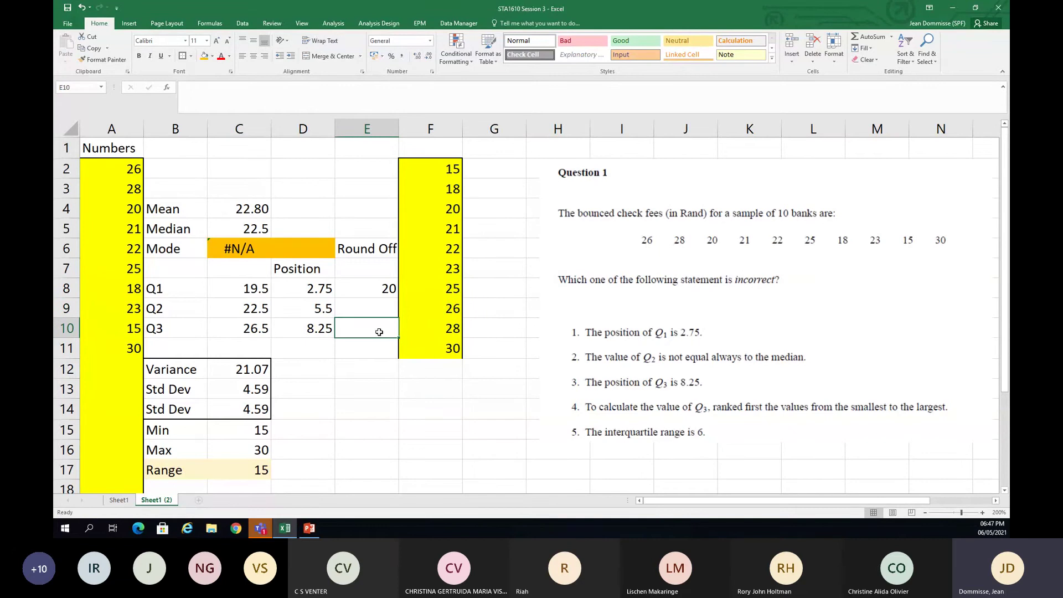
text(26)
key(Return)
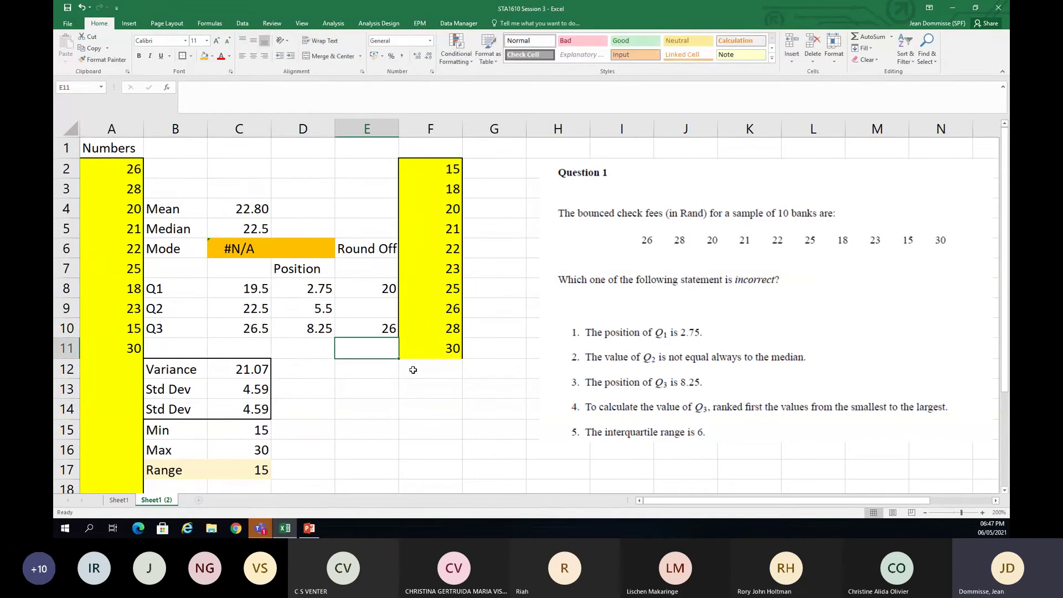
Calculate the interquartile range in E11 with =E10-E8 and label it IQR in D11
text(=)
click(377, 328)
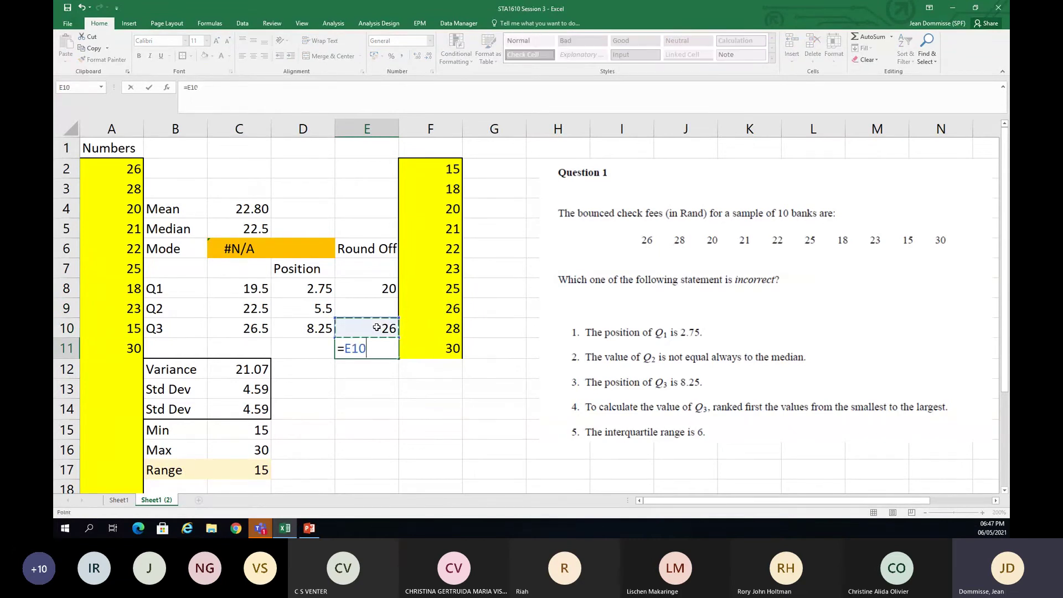
text(-)
click(377, 288)
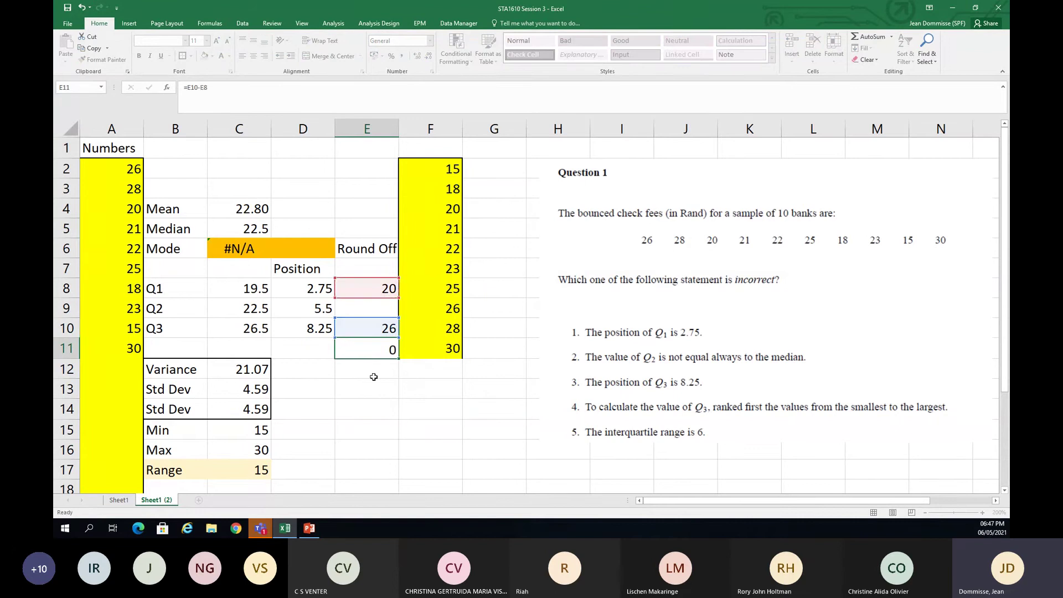
key(Return)
click(309, 350)
text(IQR)
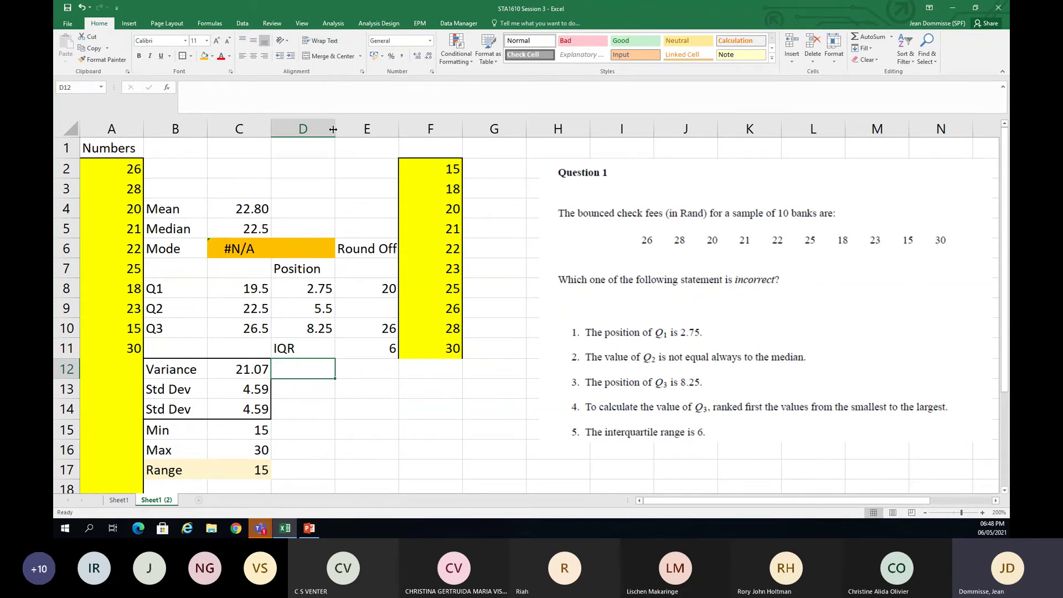
Narrow column D slightly and review the Q1 and Q3 positions in D8 and D10
drag(333, 128, 327, 128)
click(303, 348)
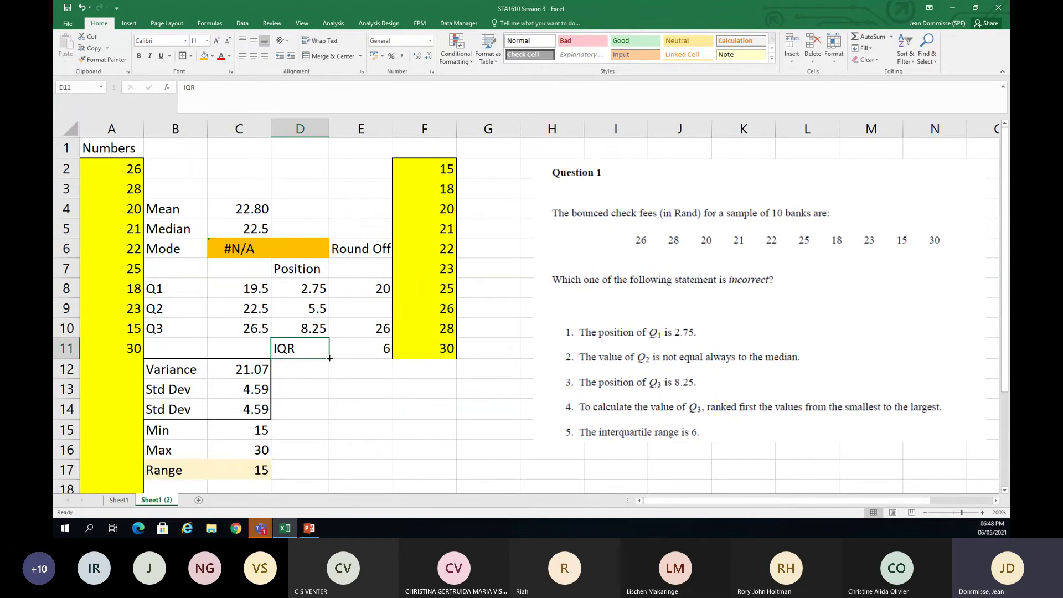
click(298, 288)
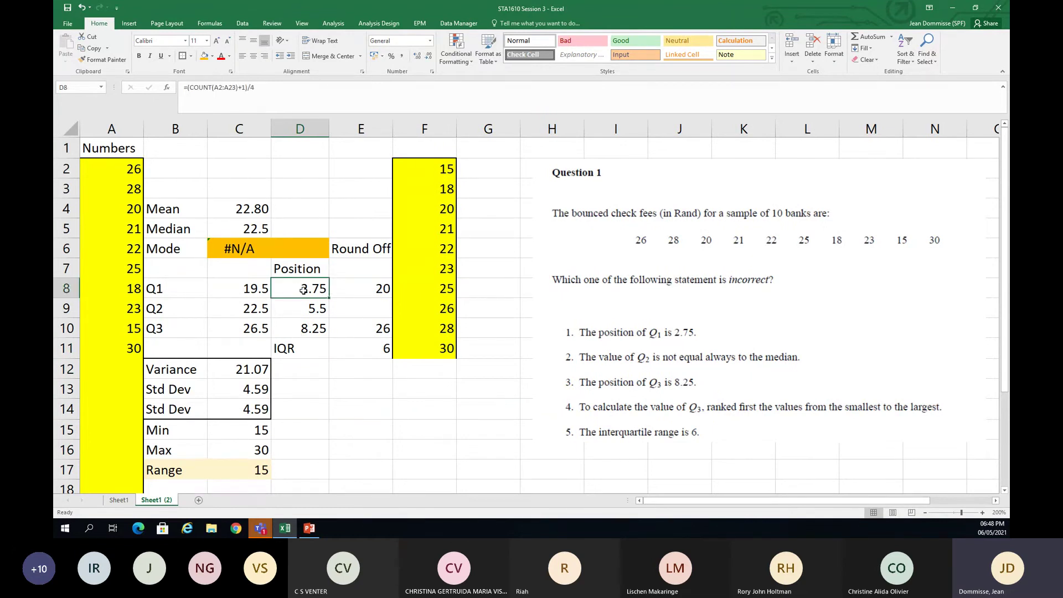
click(311, 346)
click(315, 288)
click(312, 327)
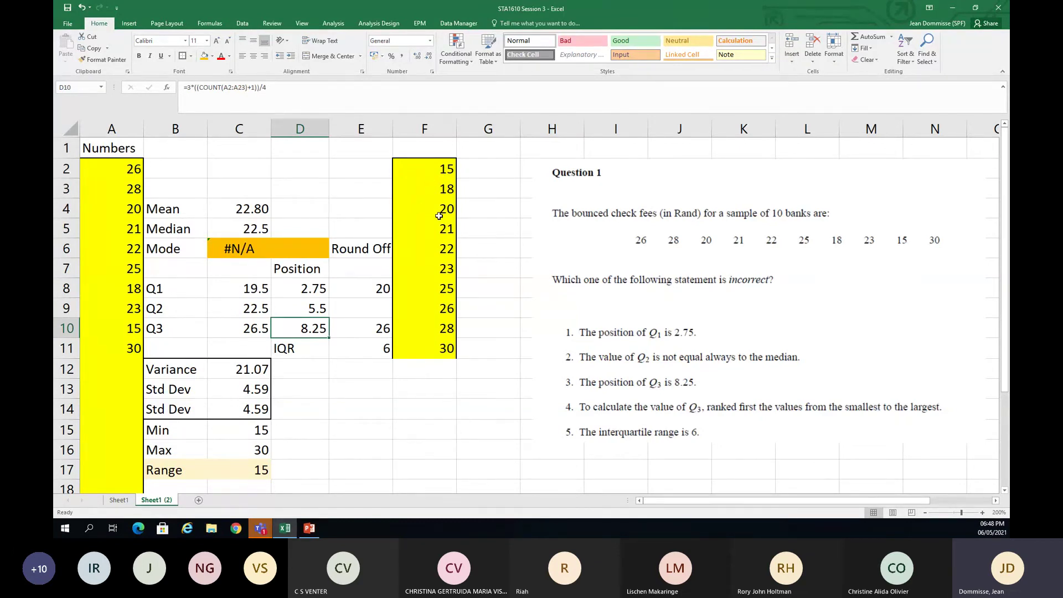
Review the ranked fee values in F2:F11 and move the question picture closer to column F
click(467, 210)
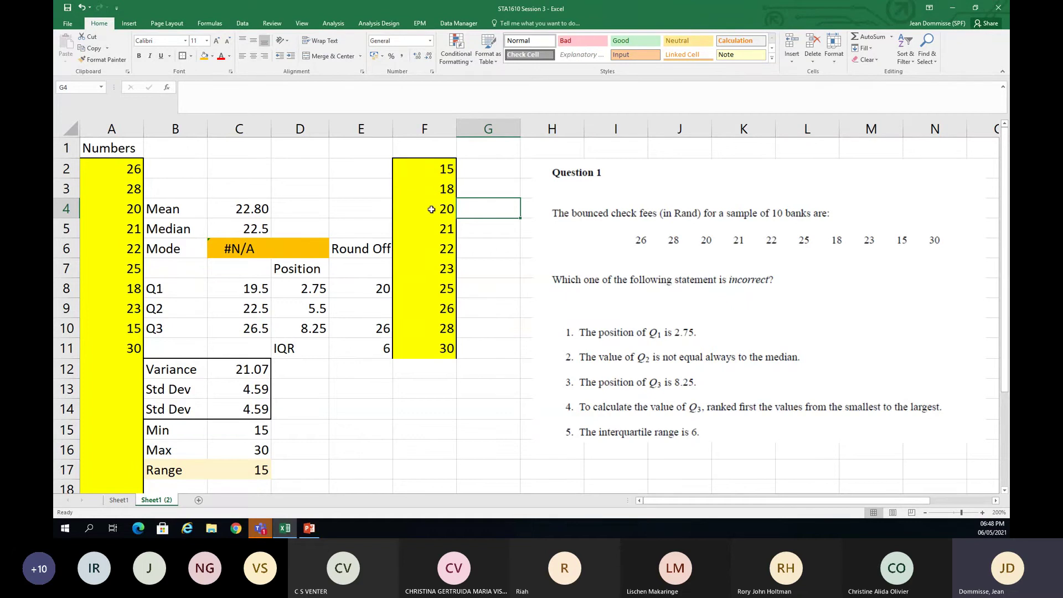
drag(419, 168, 427, 348)
click(421, 375)
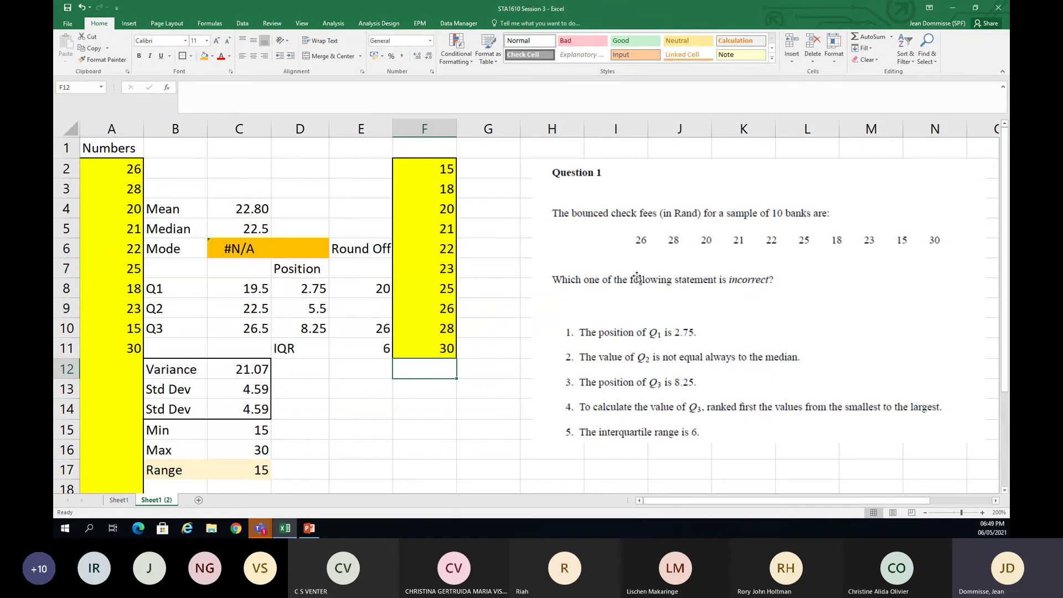
drag(635, 277, 578, 276)
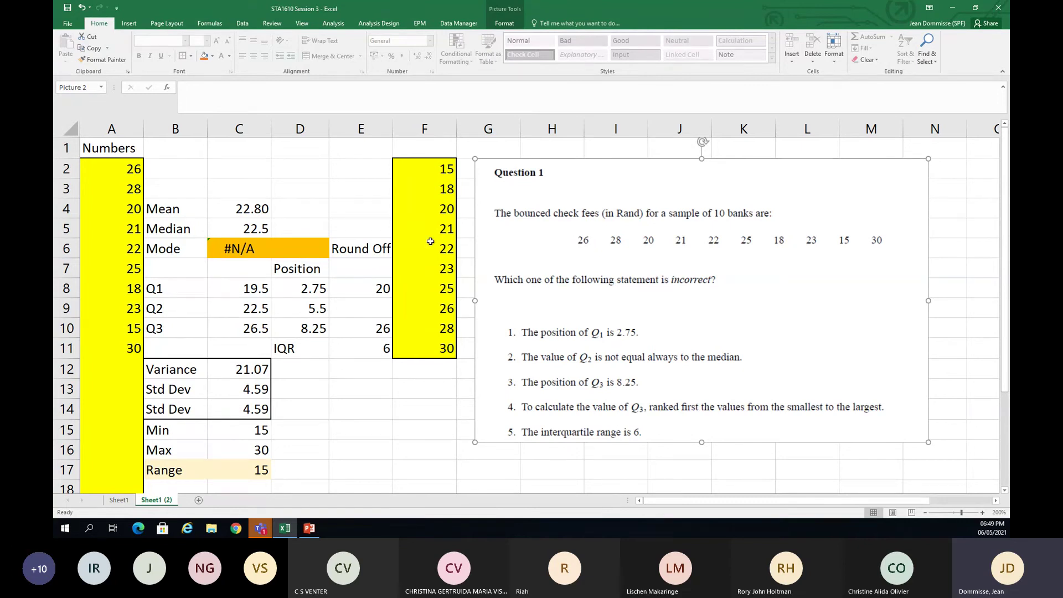
click(428, 211)
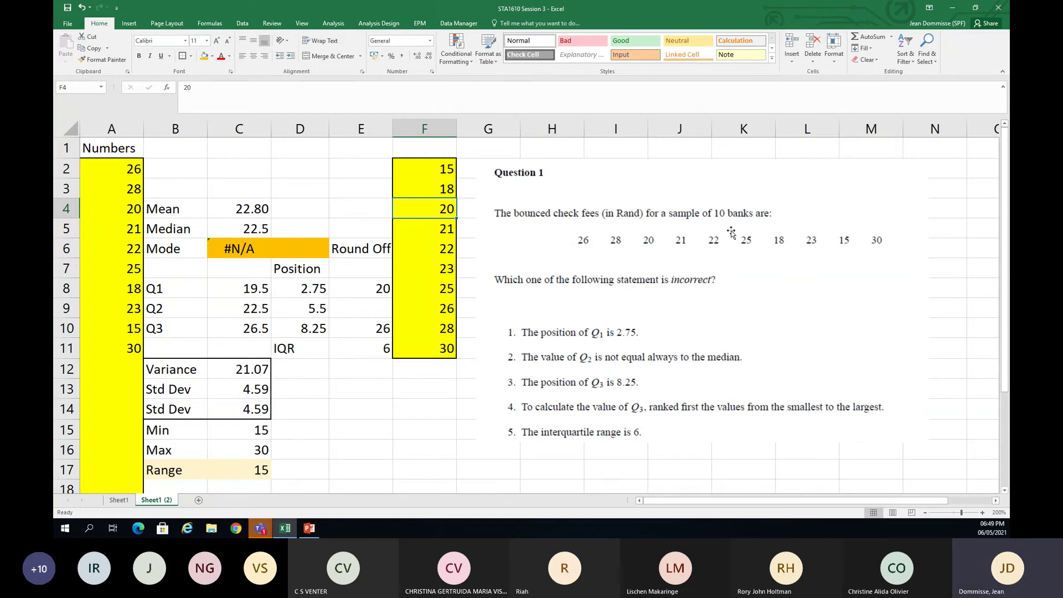
Switch to PowerPoint and cross out statement 2 of Question 1 in red ink
click(307, 531)
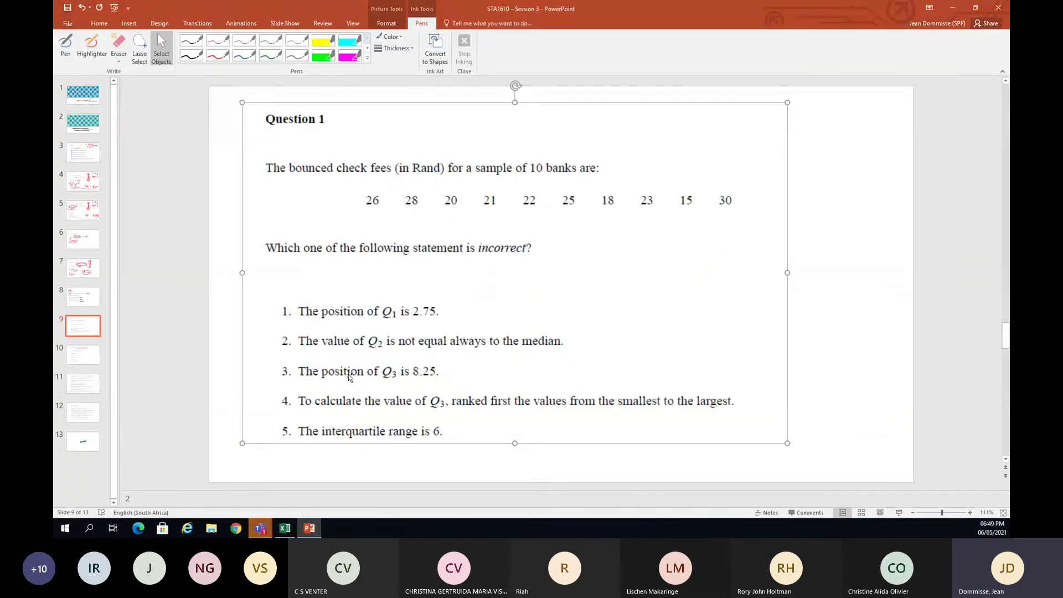
click(218, 55)
mouse_move(282, 335)
mouse_down()
mouse_move(293, 330)
mouse_move(293, 348)
mouse_move(294, 330)
mouse_up()
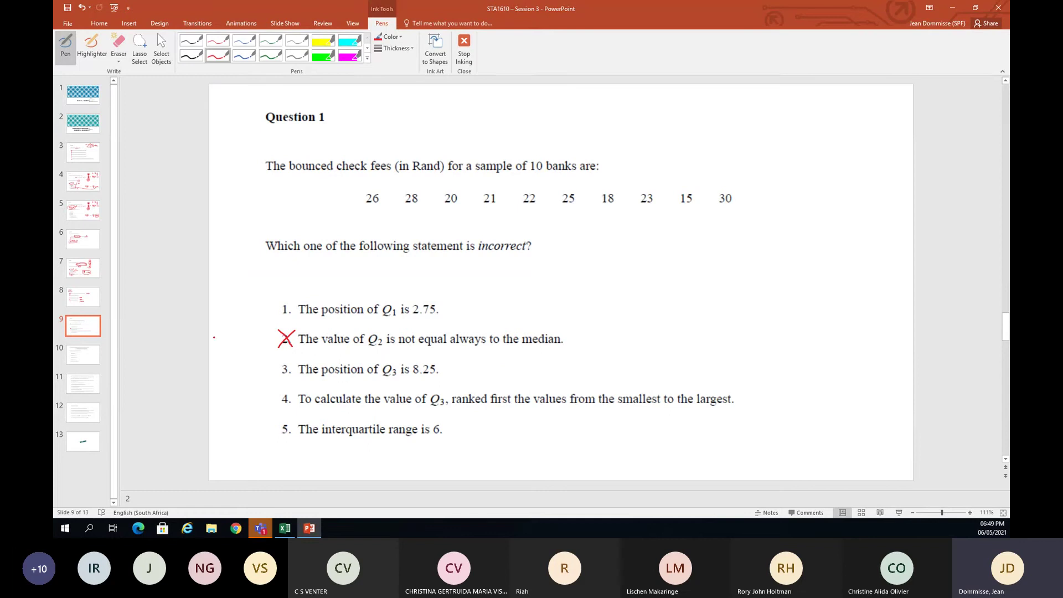
On slide 10, start a ranked list in red ink with 33, 37, 41 and 43, striking those values out of the data table
click(81, 360)
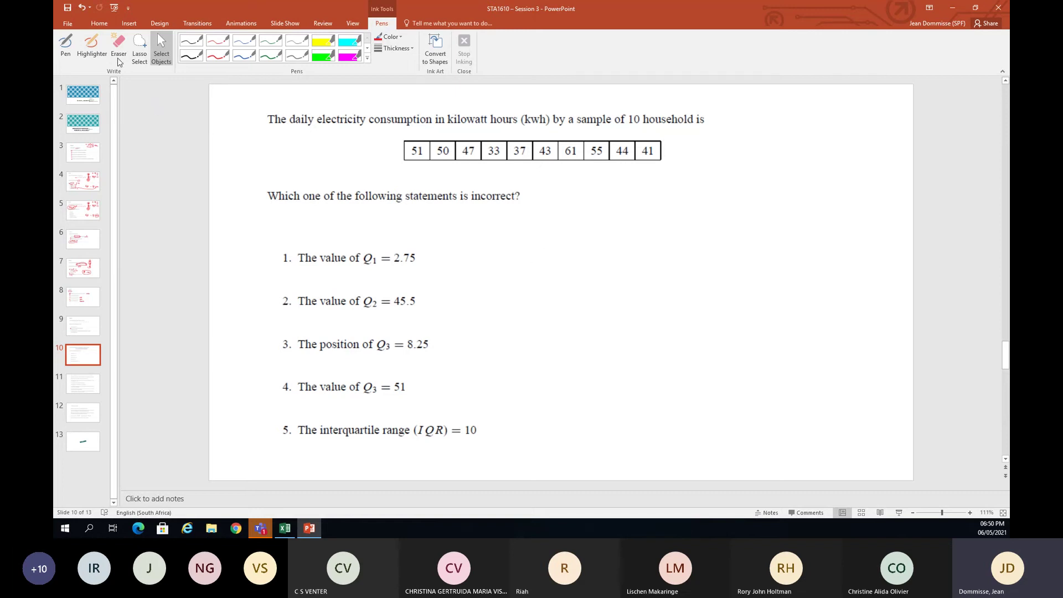
click(218, 55)
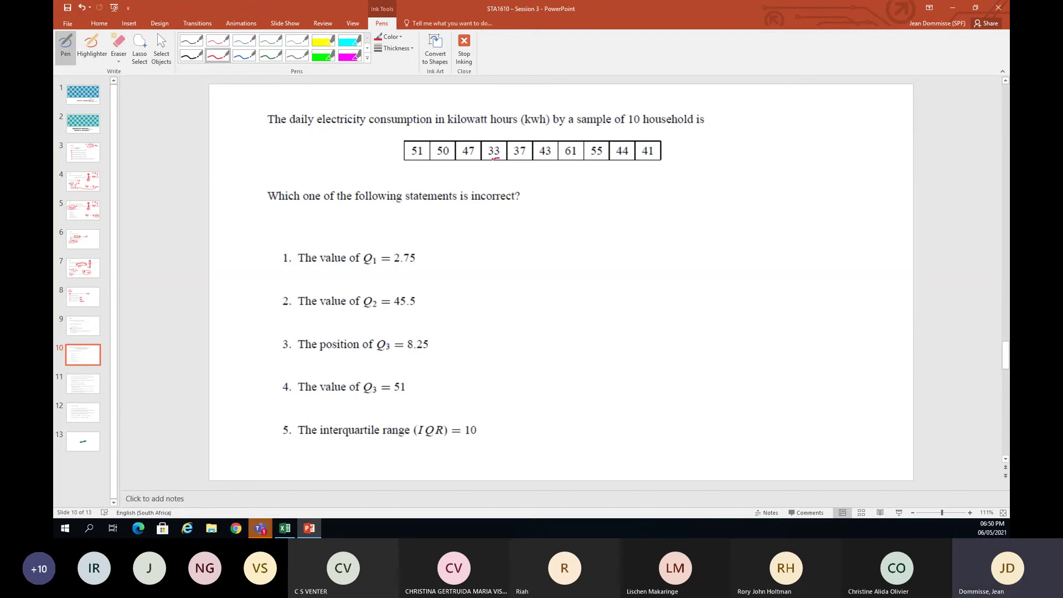
drag(596, 182, 612, 194)
mouse_move(597, 205)
mouse_down()
mouse_move(596, 217)
mouse_move(609, 215)
mouse_up()
mouse_move(598, 228)
mouse_down()
mouse_move(592, 240)
mouse_move(607, 242)
mouse_move(605, 271)
mouse_up()
drag(645, 139, 658, 164)
mouse_move(544, 143)
mouse_down()
mouse_move(546, 157)
mouse_move(498, 157)
mouse_up()
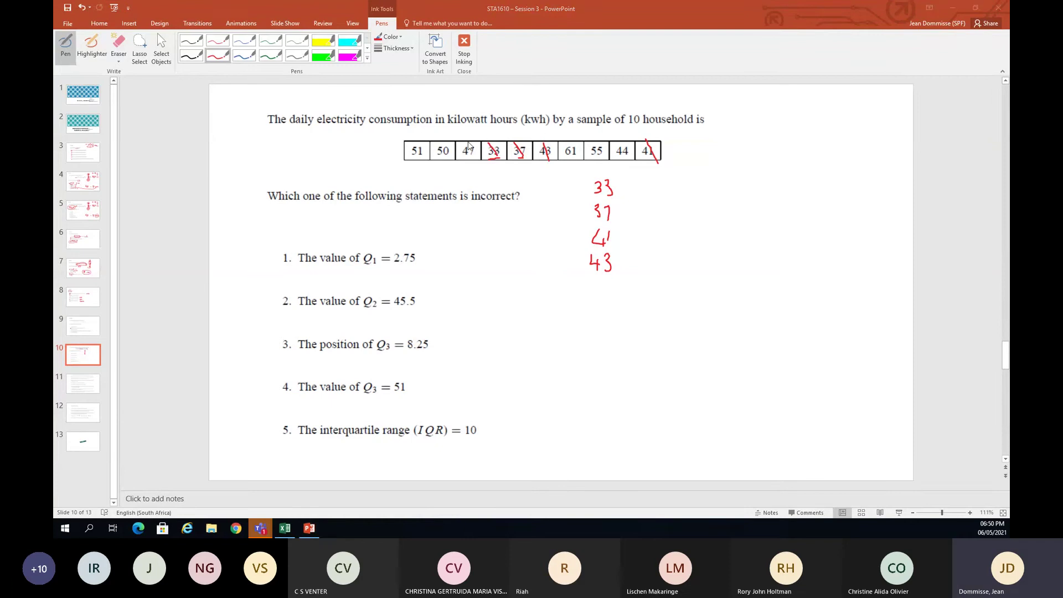
Add 44 and 47 to the handwritten ranked list and strike both values out of the data table
click(219, 56)
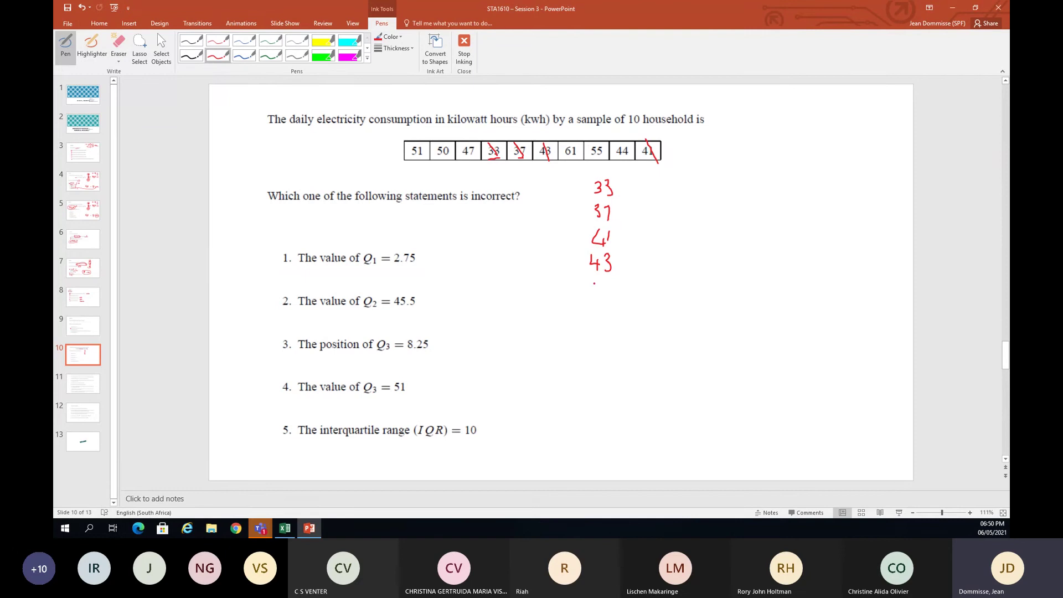
mouse_move(594, 284)
mouse_down()
mouse_move(587, 294)
mouse_move(616, 294)
mouse_up()
drag(610, 287, 610, 302)
drag(620, 144, 631, 159)
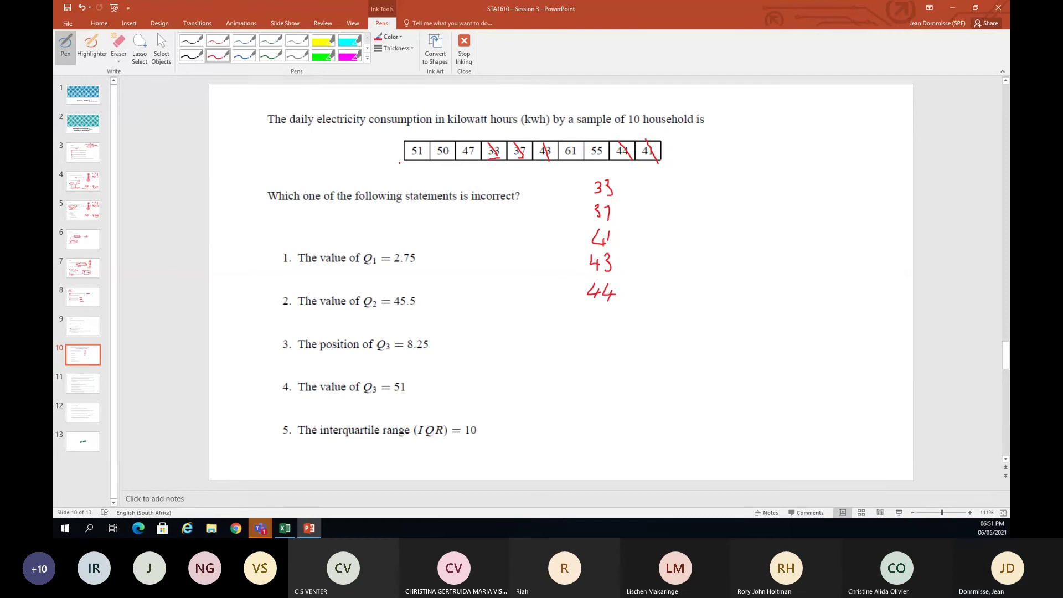
click(598, 303)
mouse_move(593, 308)
mouse_down()
mouse_move(595, 324)
mouse_move(617, 310)
mouse_move(612, 325)
mouse_up()
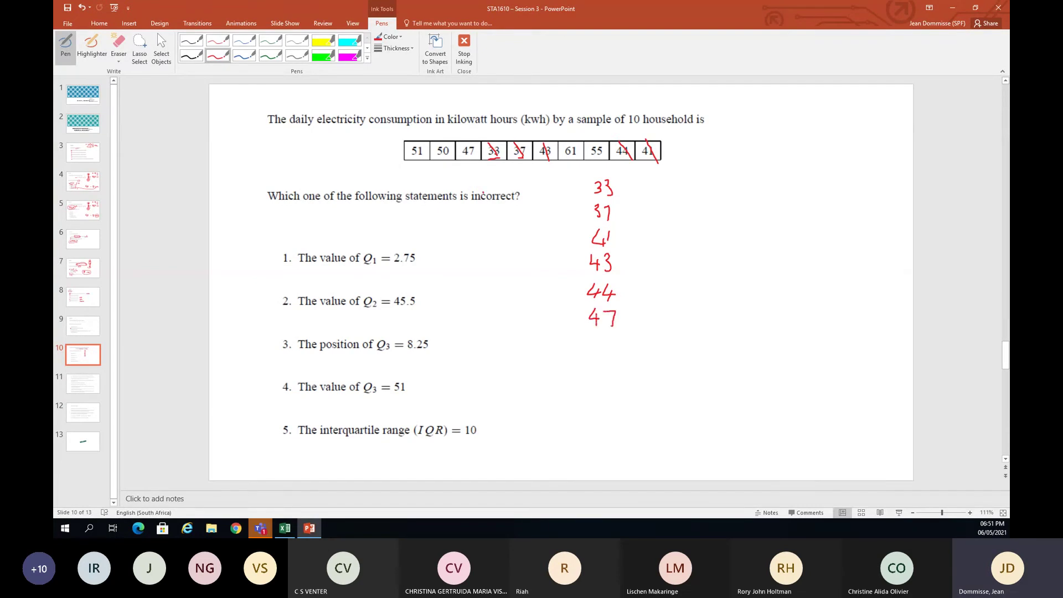
drag(463, 141, 474, 157)
Complete the ranked list with 50, 51, 55 and 61, and strike out these last values in the data table
mouse_move(594, 334)
mouse_down()
mouse_move(592, 346)
mouse_move(611, 339)
mouse_move(592, 366)
mouse_move(608, 377)
mouse_up()
mouse_move(435, 144)
mouse_down()
mouse_move(446, 156)
mouse_move(416, 158)
mouse_up()
mouse_move(597, 387)
mouse_down()
mouse_move(589, 405)
mouse_move(616, 404)
mouse_move(597, 430)
mouse_up()
drag(616, 416, 616, 435)
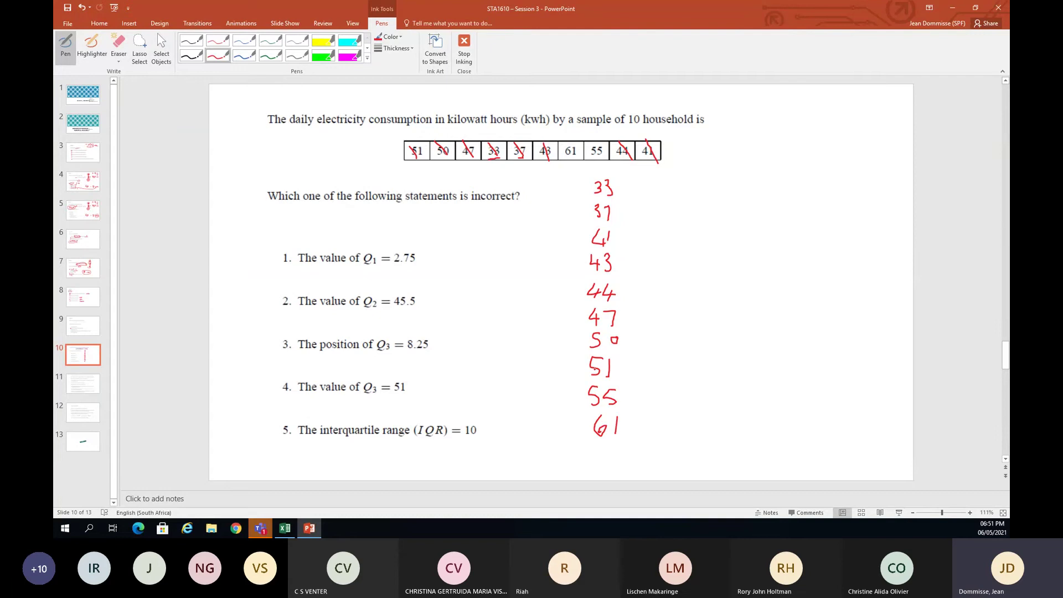
drag(564, 142, 601, 152)
Write the position calculations (10+1)/4 and 11/2 = 5.5 beside the ranked list, and draw a line beneath 44
mouse_move(826, 103)
mouse_down()
mouse_move(824, 113)
mouse_move(828, 105)
mouse_move(858, 124)
mouse_move(840, 134)
mouse_up()
mouse_move(803, 98)
mouse_down()
mouse_move(800, 122)
mouse_move(861, 128)
mouse_move(821, 150)
mouse_move(832, 152)
mouse_up()
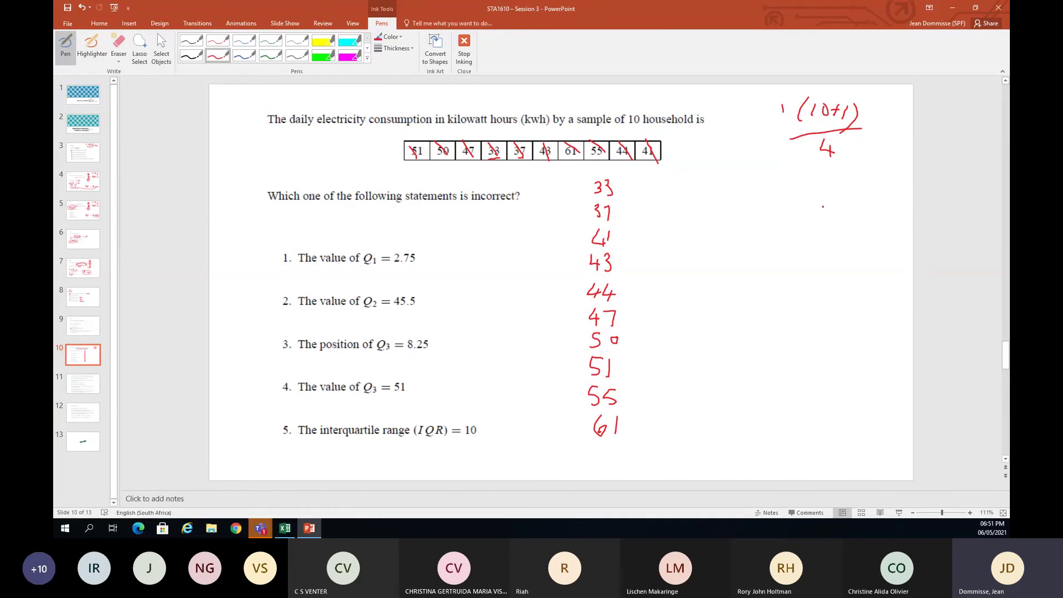
drag(823, 207, 828, 249)
mouse_move(875, 222)
mouse_down()
mouse_move(867, 223)
mouse_move(892, 222)
mouse_move(900, 235)
mouse_move(889, 238)
mouse_up()
drag(579, 301, 627, 303)
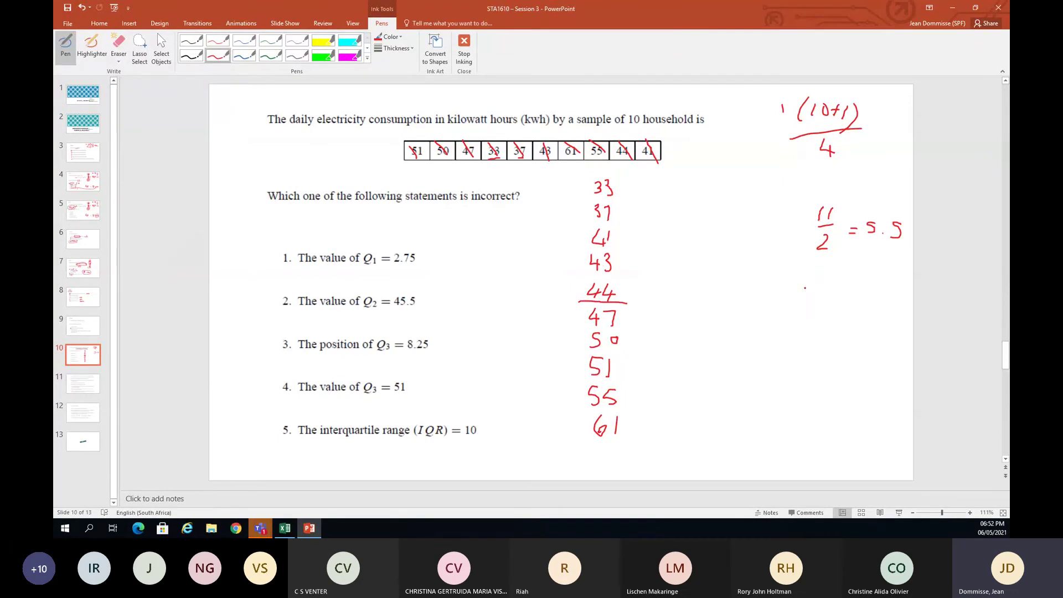
Write the calculation Q2 = (44+47)/2 = 45.5 in red ink beneath the 5.5 position, and tick statement 2
mouse_move(805, 288)
mouse_down()
mouse_move(799, 297)
mouse_move(825, 297)
mouse_up()
mouse_move(851, 290)
mouse_down()
mouse_move(860, 301)
mouse_move(843, 310)
mouse_move(778, 317)
mouse_move(825, 327)
mouse_up()
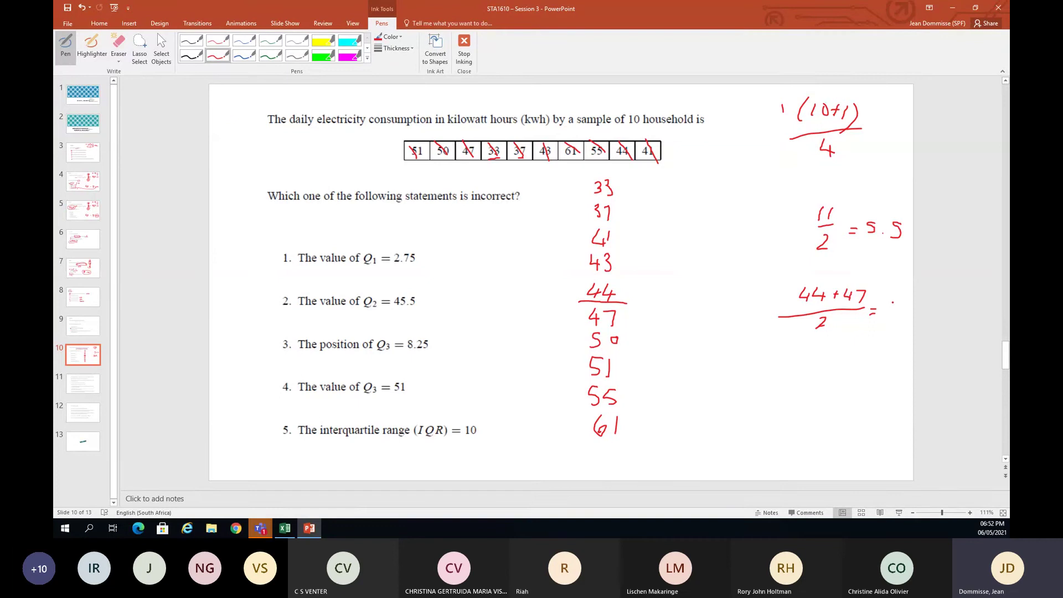
mouse_move(884, 307)
mouse_down()
mouse_move(888, 323)
mouse_move(906, 321)
mouse_up()
click(905, 314)
drag(717, 300, 744, 318)
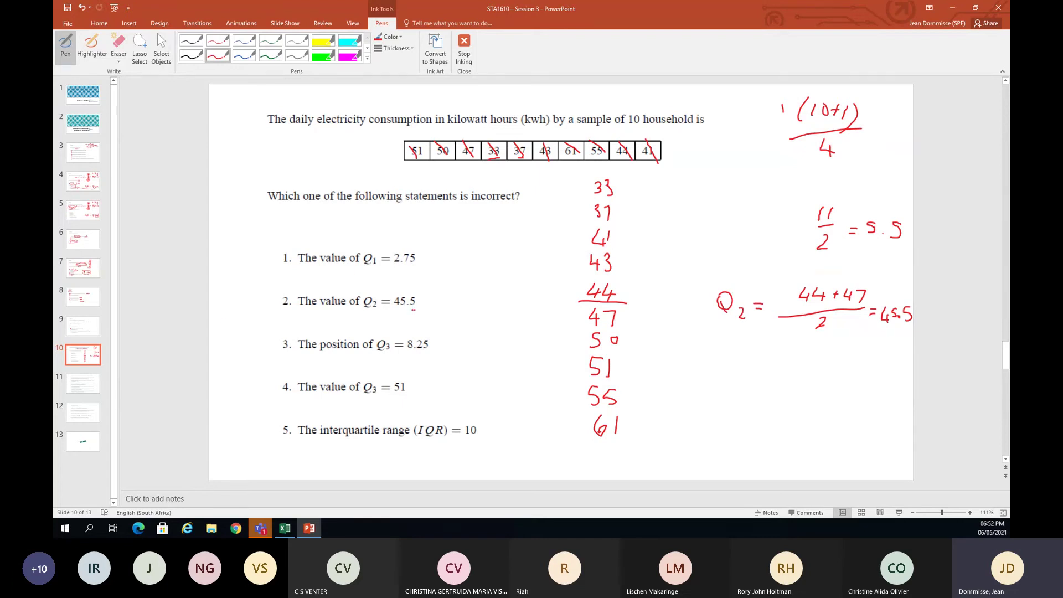
drag(279, 296, 291, 302)
Underline "incorrect" in the question, and complete the (10+1)/4 calculation with the label Q1 = and the result 2.75
drag(472, 205, 510, 205)
drag(734, 114, 737, 128)
drag(891, 127, 901, 134)
Circle 2.75 in statement 1, underline and cross out its word "value", and cross out the statement number
mouse_move(423, 244)
mouse_down()
mouse_move(403, 252)
mouse_move(398, 276)
mouse_move(424, 248)
mouse_up()
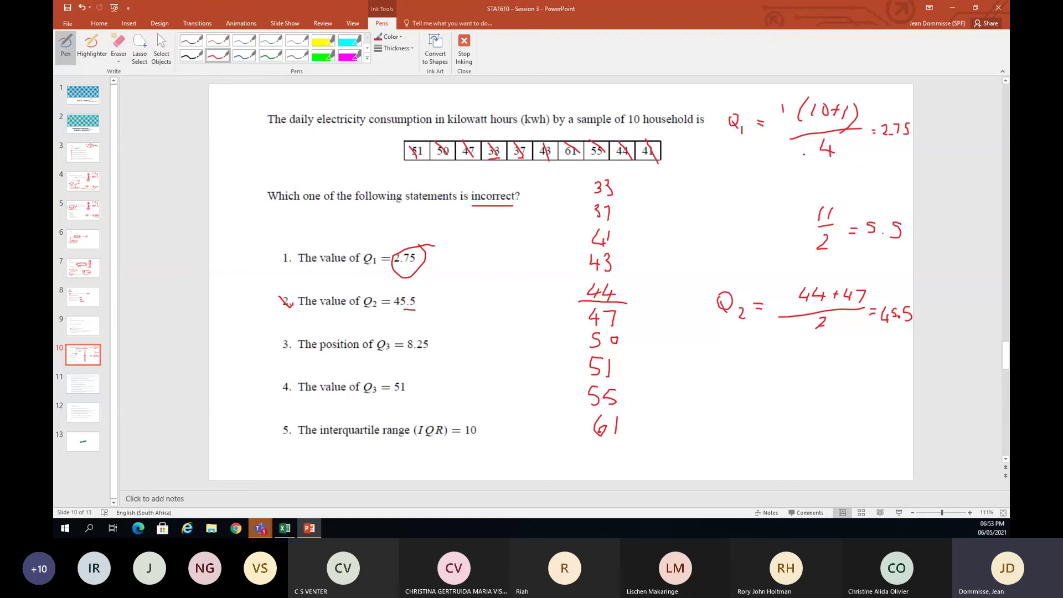
mouse_move(332, 266)
mouse_down()
mouse_move(345, 267)
mouse_move(322, 265)
mouse_move(338, 250)
mouse_move(344, 267)
mouse_up()
mouse_move(294, 246)
mouse_down()
mouse_move(280, 264)
mouse_move(291, 268)
mouse_up()
Underline "The position of Q3", write 3(10+1)/4 = 8.25 beneath the Q2 calculation, and tick and encircle statement 3
drag(307, 355, 385, 358)
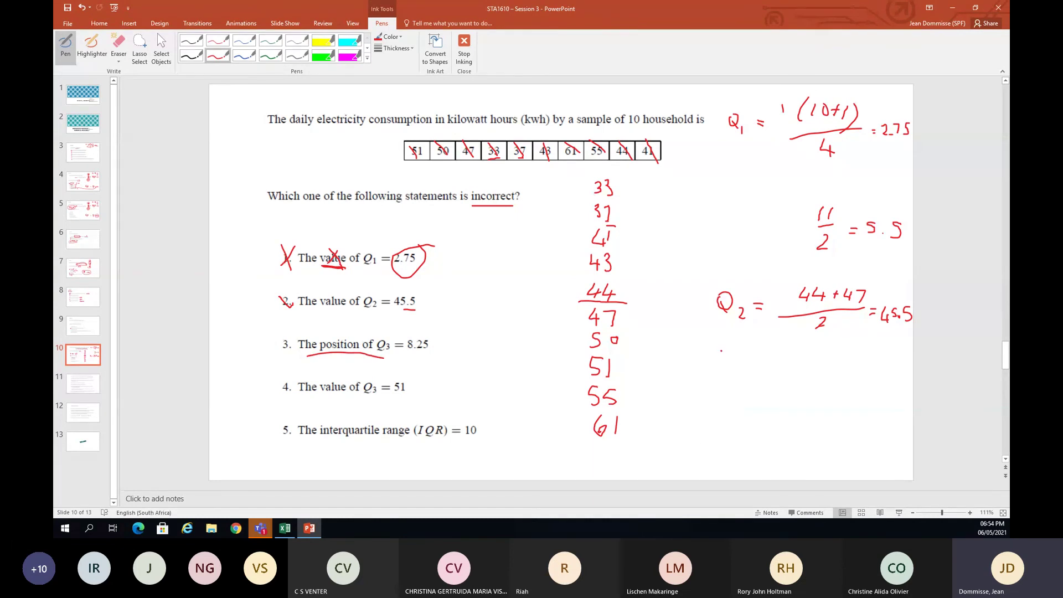
mouse_move(723, 348)
mouse_down()
mouse_move(717, 369)
mouse_move(801, 369)
mouse_move(728, 374)
mouse_move(757, 408)
mouse_up()
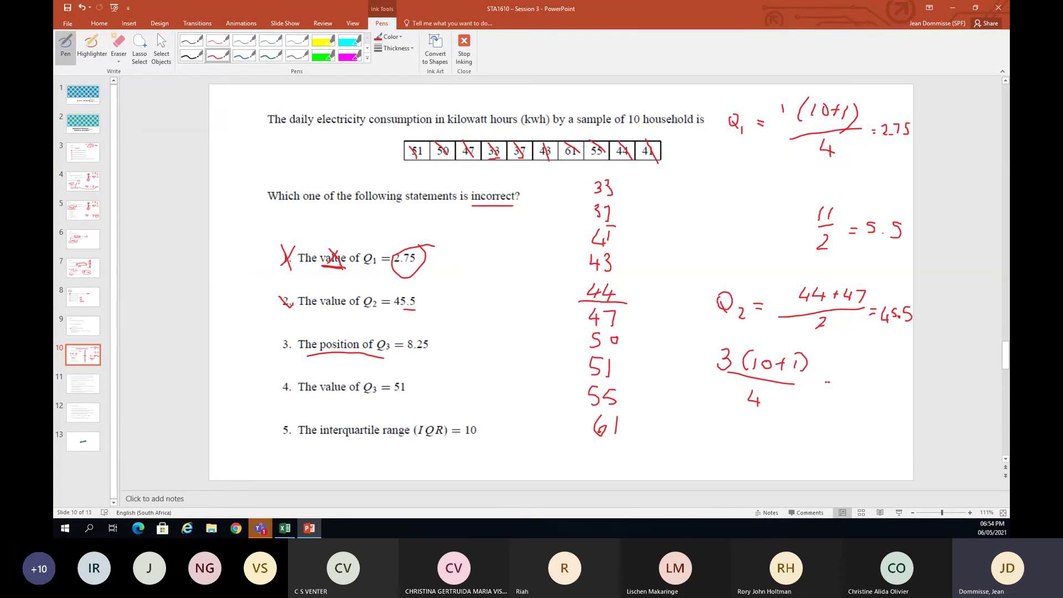
drag(847, 380, 845, 387)
mouse_move(866, 381)
mouse_down()
mouse_move(869, 391)
mouse_move(885, 381)
mouse_move(884, 397)
mouse_up()
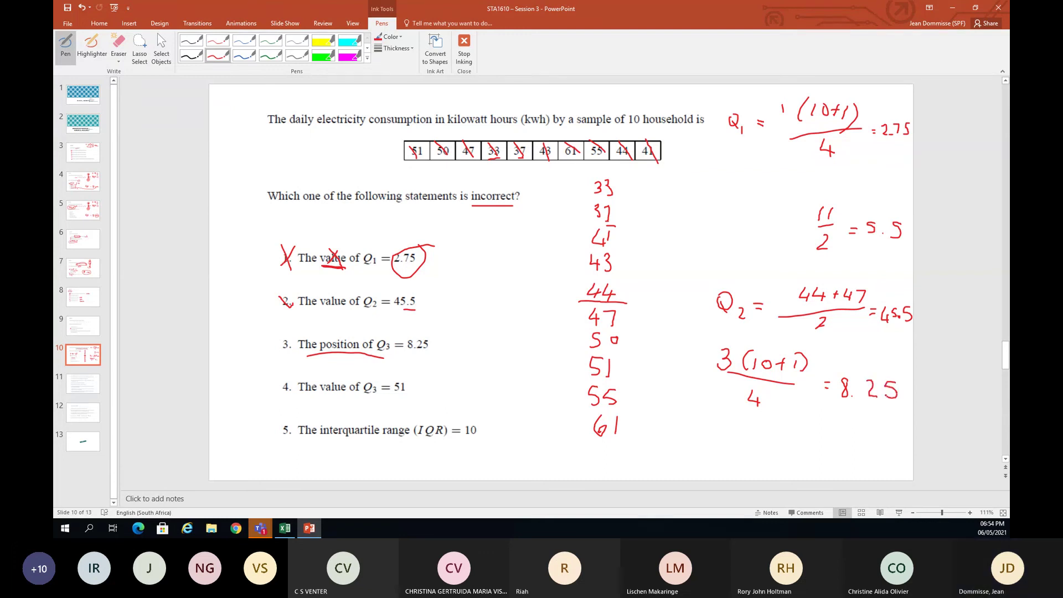
mouse_move(276, 335)
mouse_down()
mouse_move(423, 315)
mouse_move(405, 360)
mouse_move(267, 374)
mouse_move(278, 342)
mouse_move(296, 346)
mouse_up()
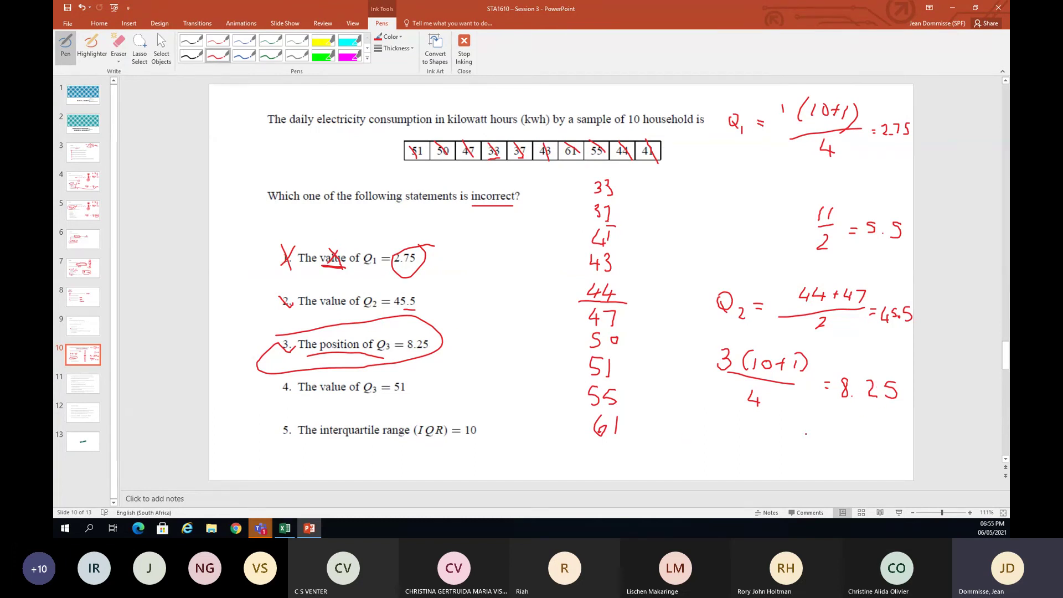
Circle the 8 in 8.25 and the value 51 in the ranked list, and tick statement 4
mouse_move(847, 363)
mouse_down()
mouse_move(834, 382)
mouse_move(847, 407)
mouse_move(859, 374)
mouse_move(841, 365)
mouse_up()
mouse_move(578, 353)
mouse_down()
mouse_move(624, 366)
mouse_move(609, 381)
mouse_move(576, 378)
mouse_move(570, 353)
mouse_up()
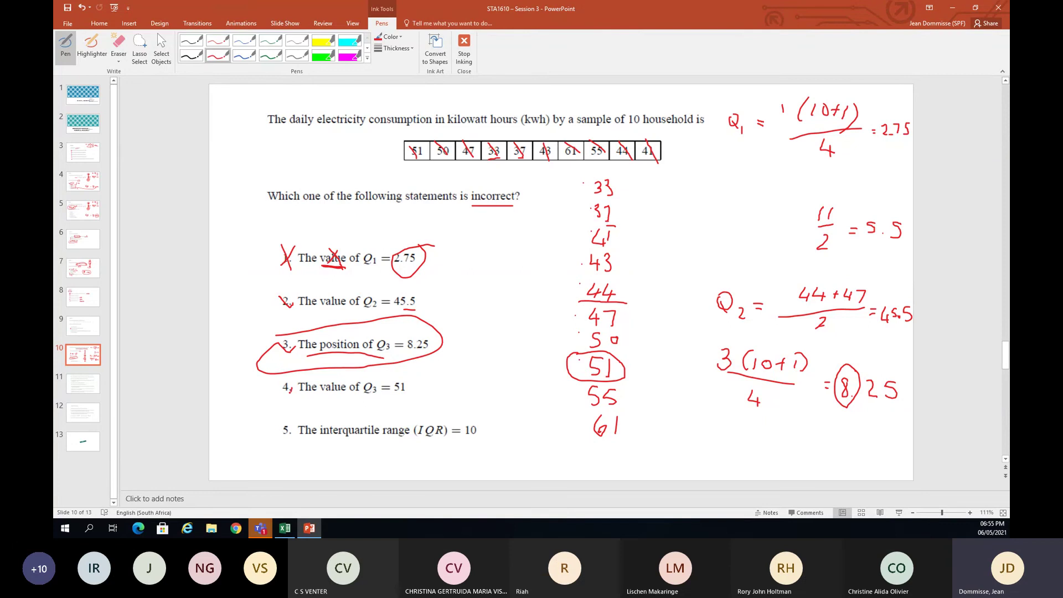
drag(276, 374, 290, 389)
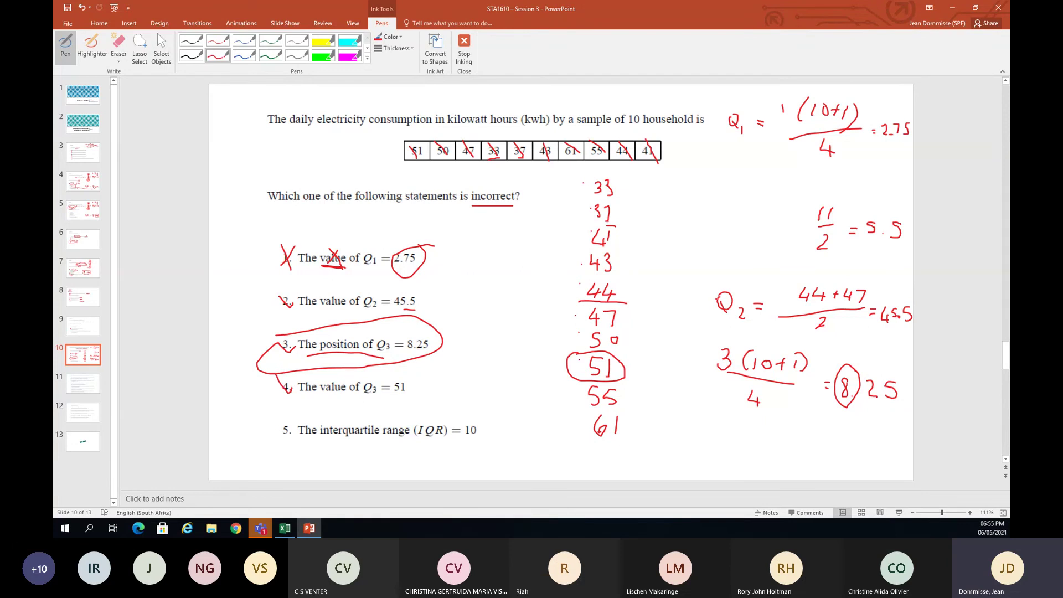